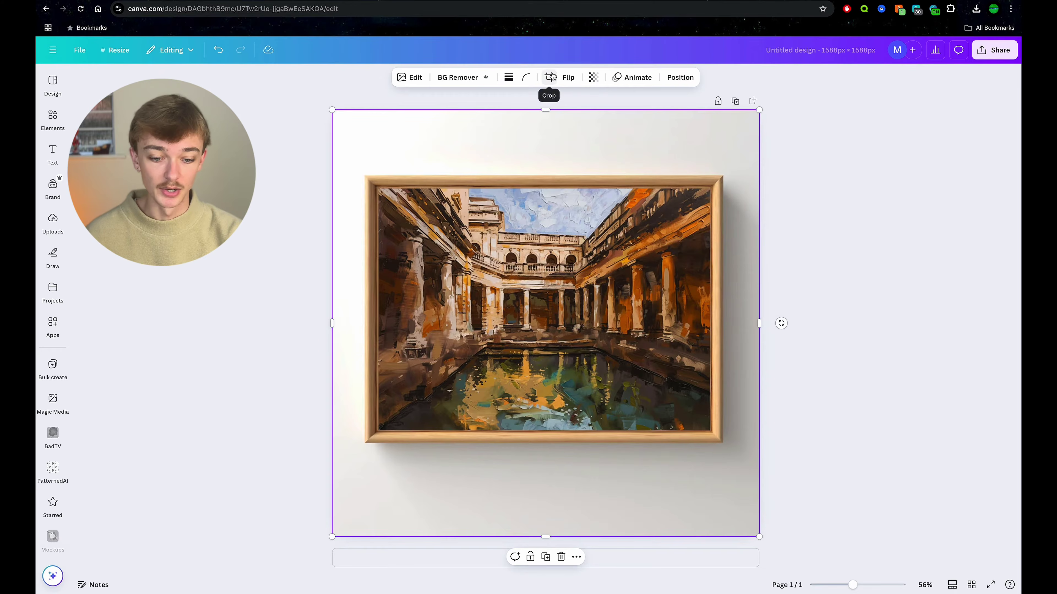
Step: Crop the framed picture down to the painting inside the wooden frame
left_click(545, 77)
left_click_drag(335, 112, 376, 188)
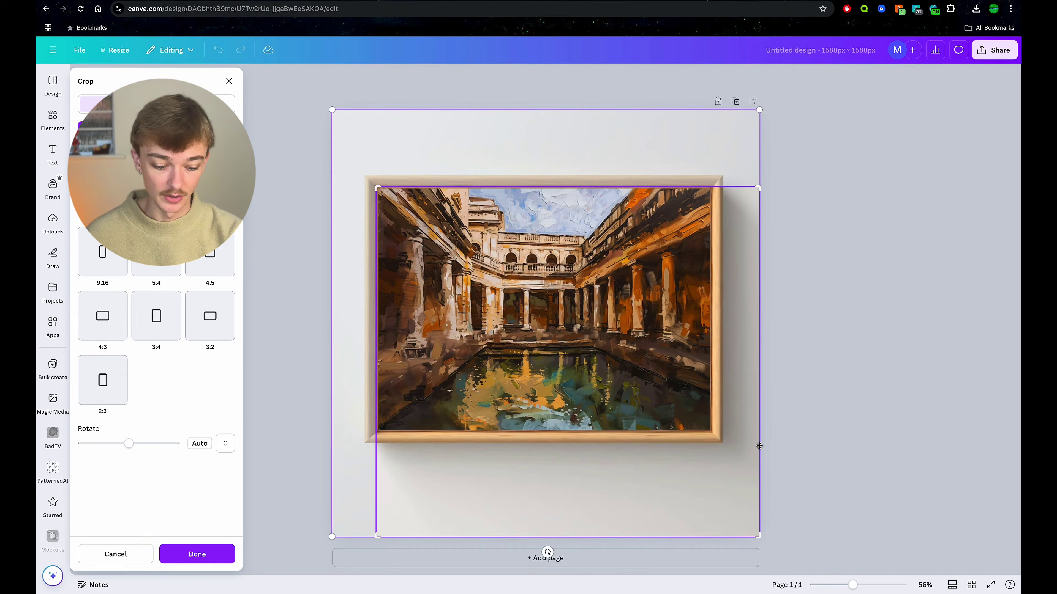
left_click_drag(759, 535, 711, 429)
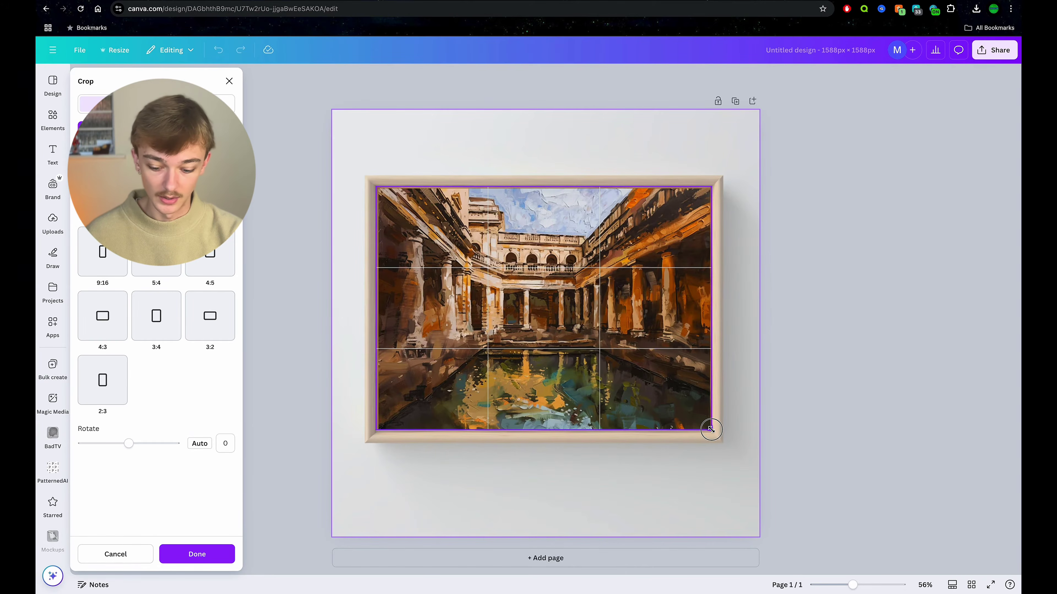
left_click(203, 552)
Step: Enlarge the cropped painting to the full page width and trim the frame remnant off its lower edge
left_click_drag(377, 430, 342, 467)
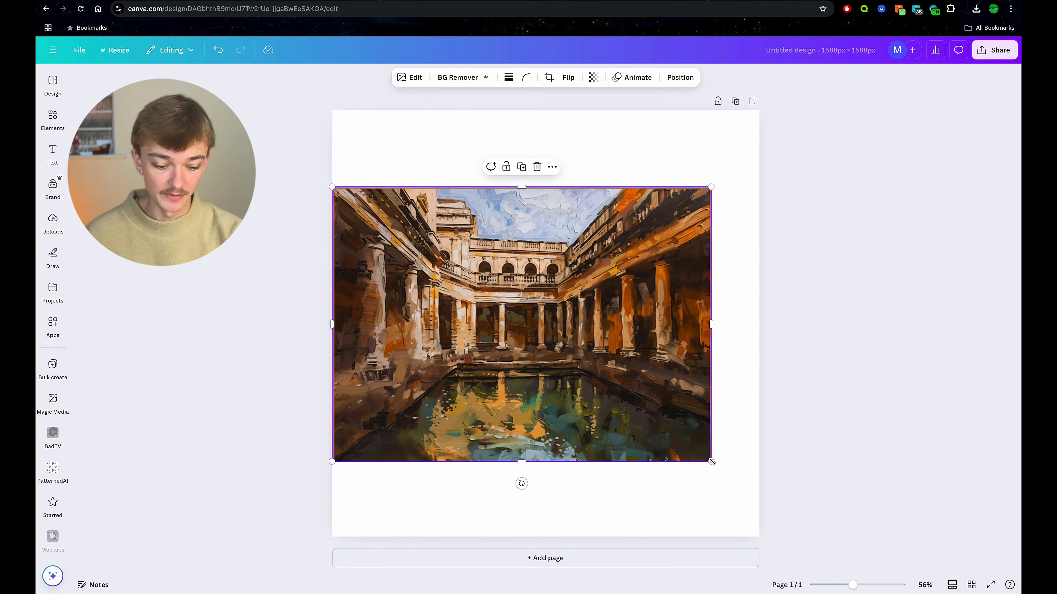
left_click_drag(711, 462, 726, 473)
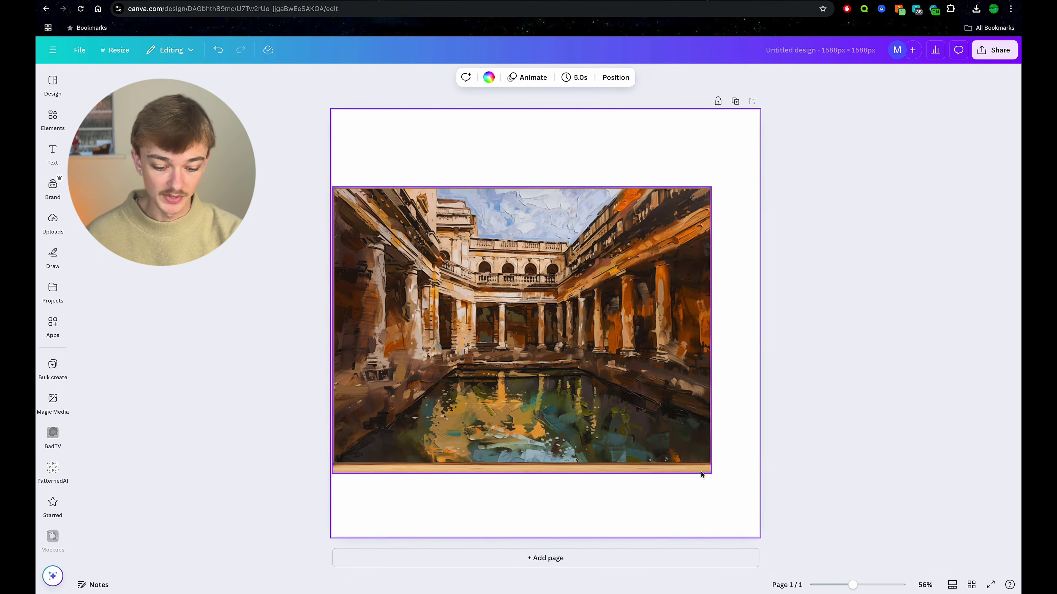
left_click_drag(526, 472, 523, 463)
left_click_drag(713, 465, 716, 434)
Step: Download the finished design from the sharing options
left_click(1008, 50)
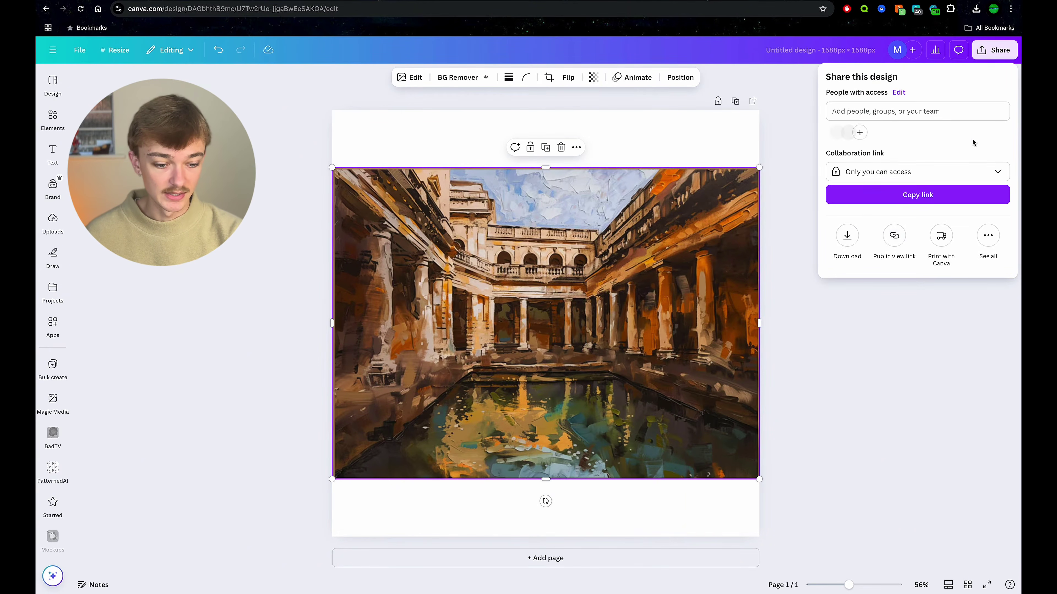
left_click(847, 237)
left_click(852, 216)
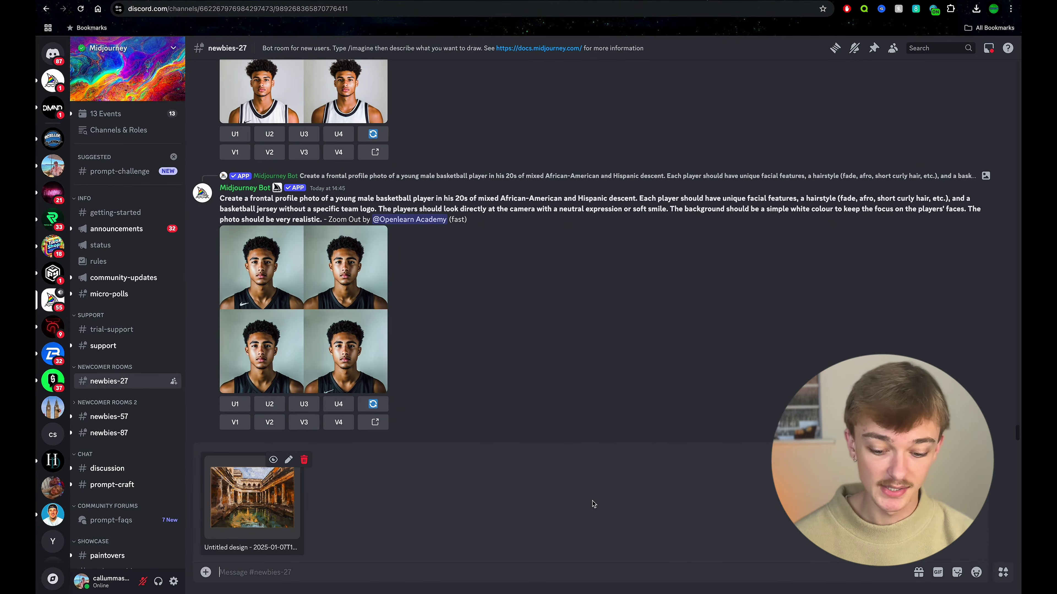
Step: Post the attached painting in Discord's newbies-27 channel, open it full size in the browser and copy its image address
key("Return")
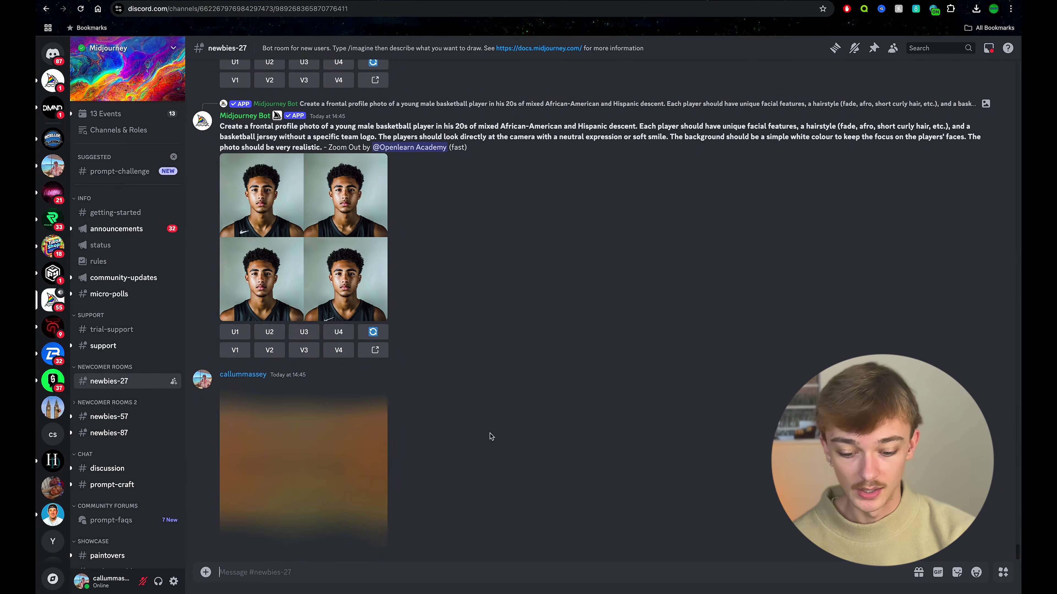
left_click(353, 447)
left_click(383, 498)
left_click(411, 15)
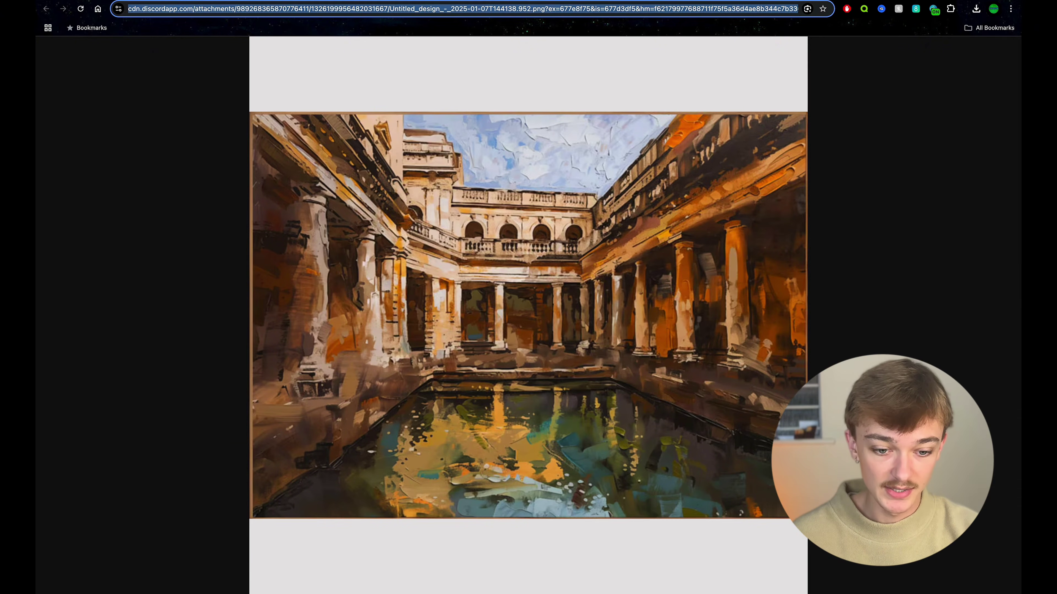
key("super+w")
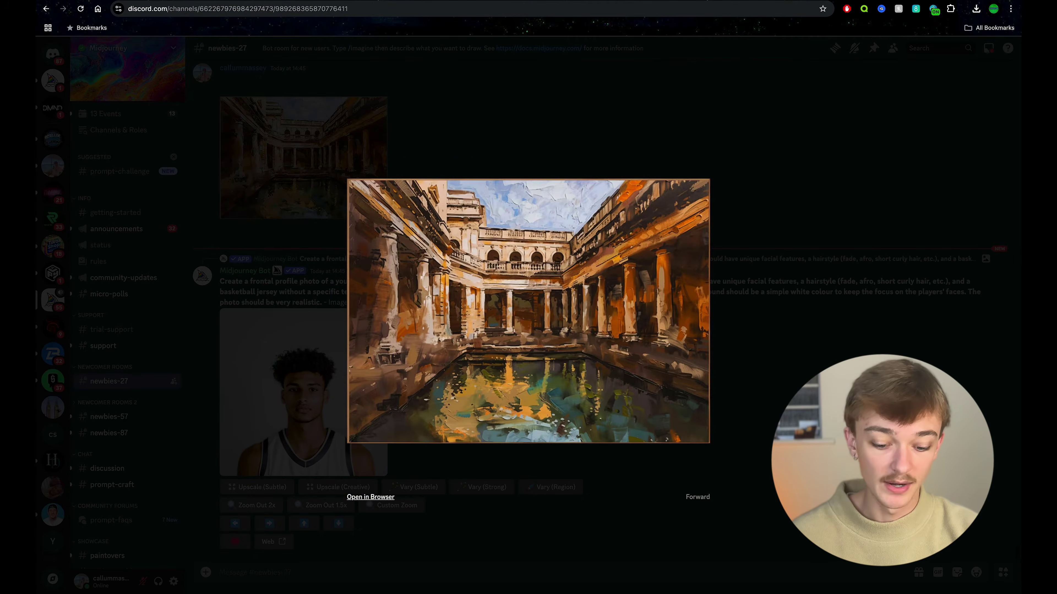
left_click(783, 228)
Step: Compose a Midjourney /imagine prompt reading "painting of big ben, busy london street, sunny day --ar 4:5"
type("/im")
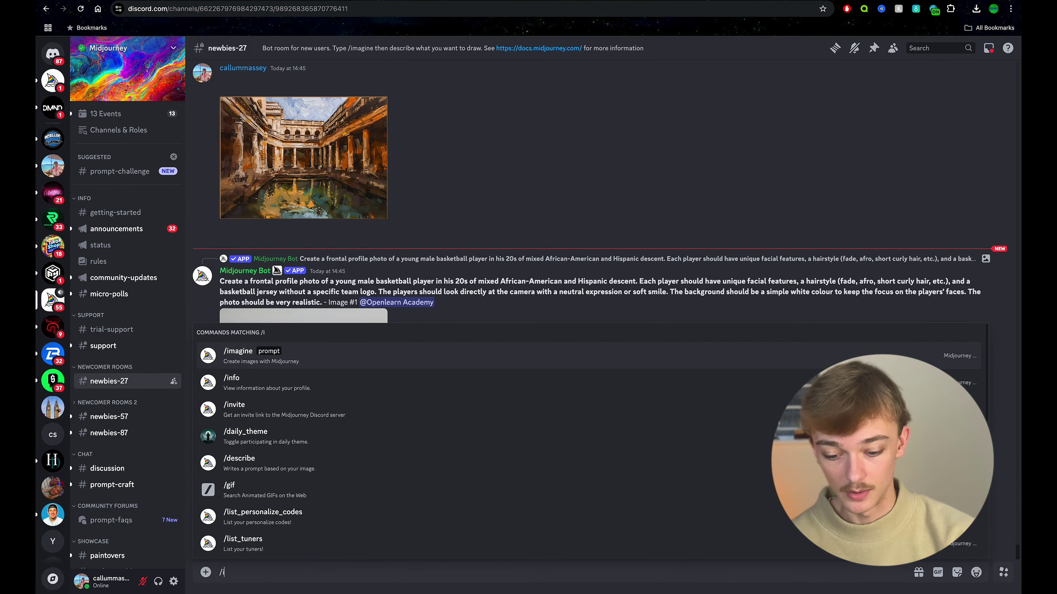
left_click(338, 362)
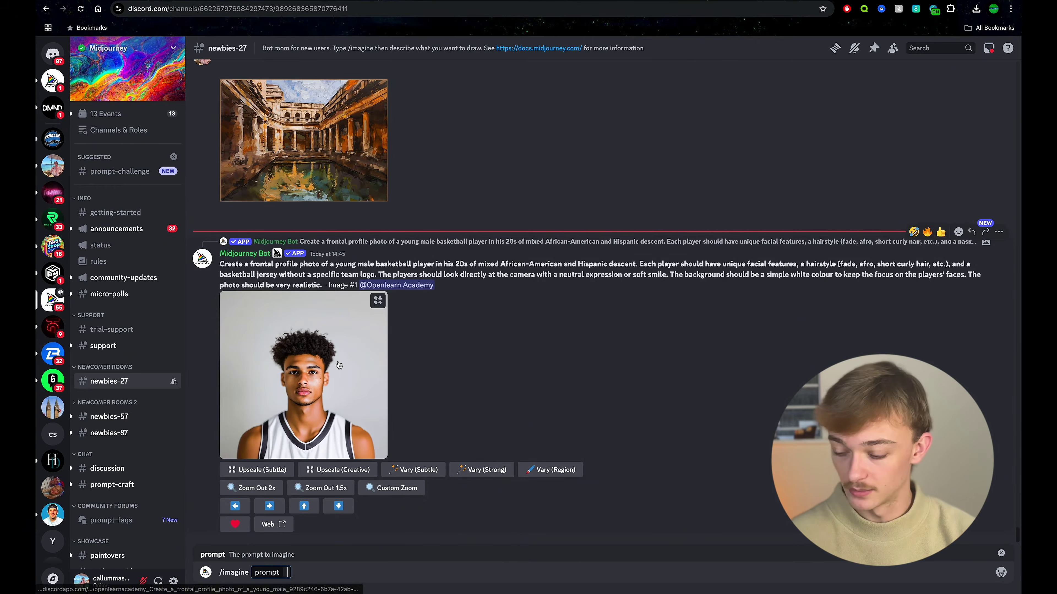
type("painti")
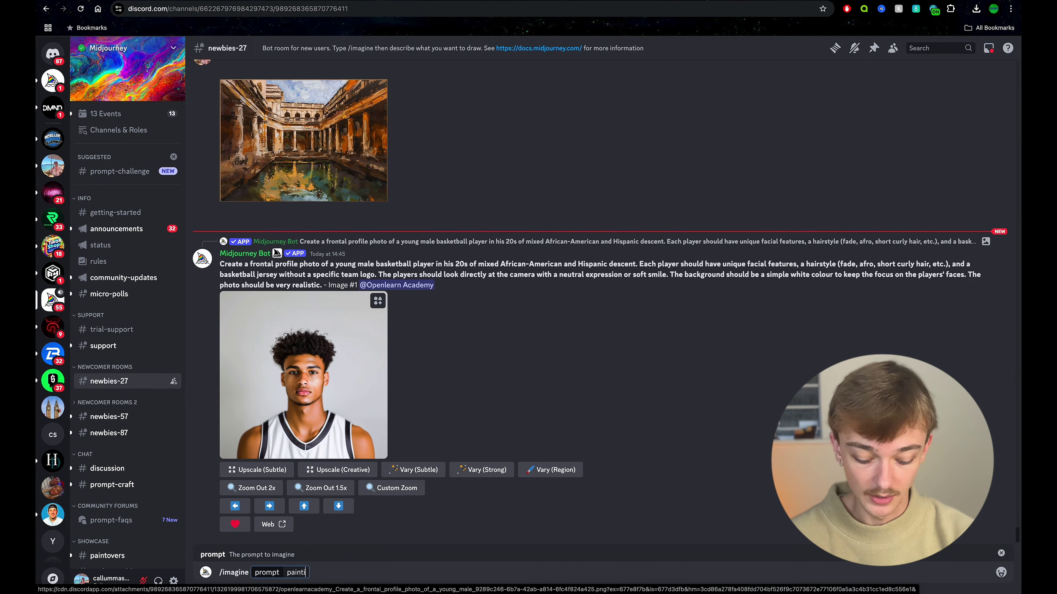
type("ng of big ben,")
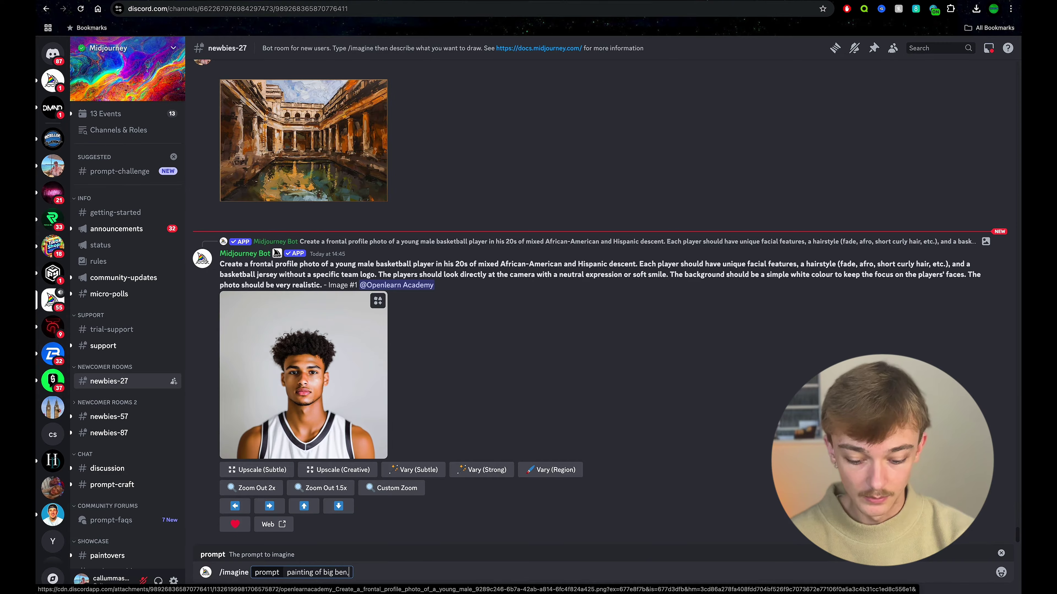
type(" busy london s")
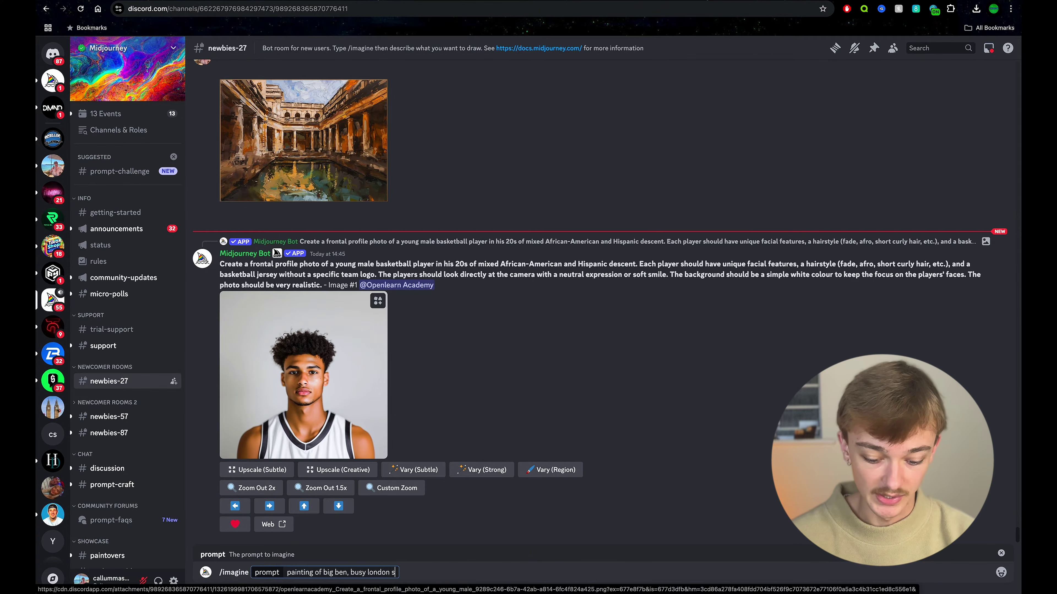
type("treet, sunny day ")
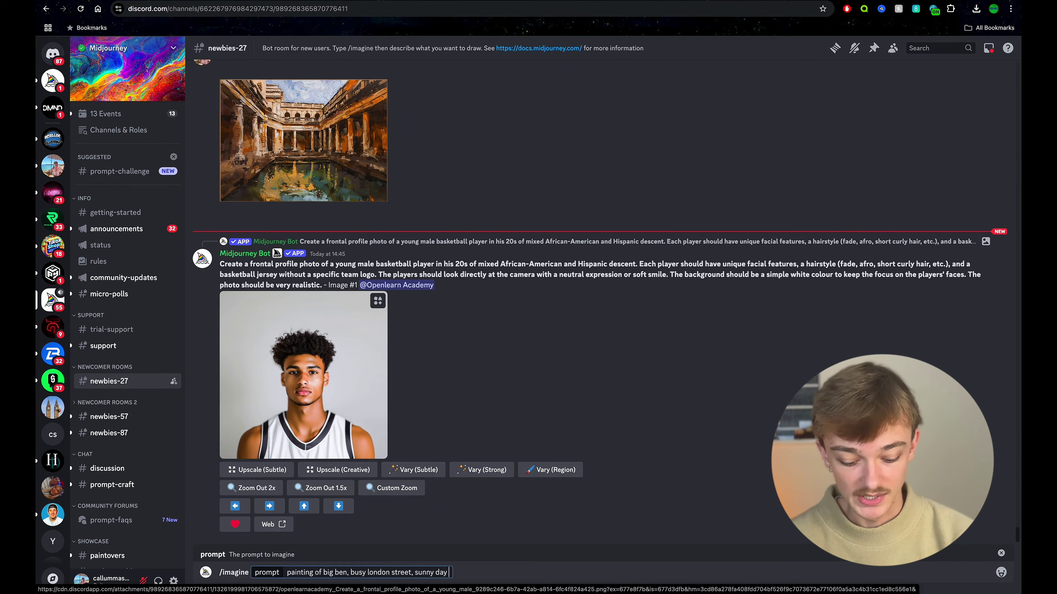
type("--ar 4")
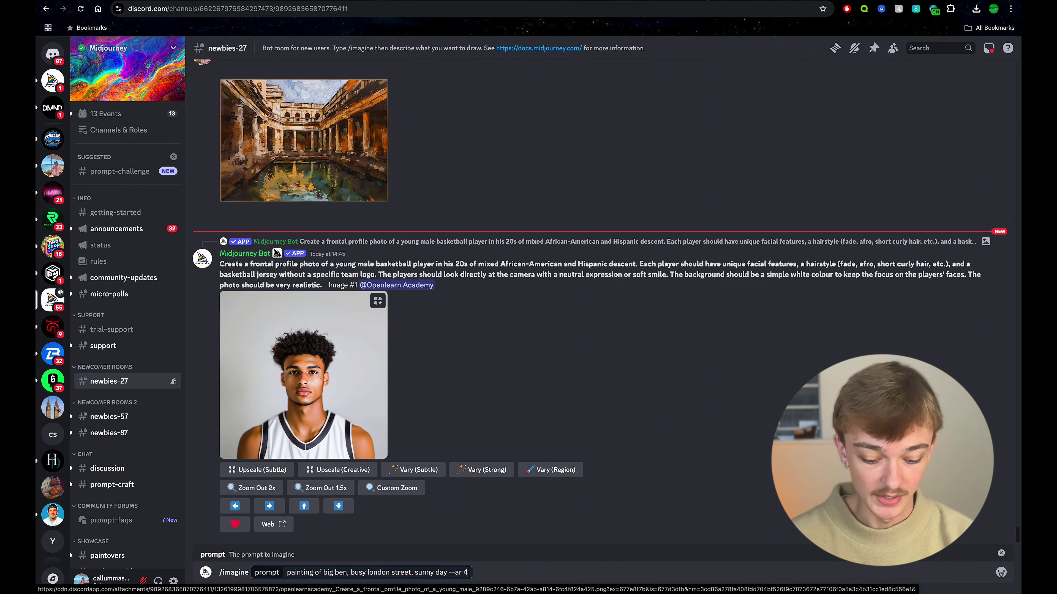
type(":")
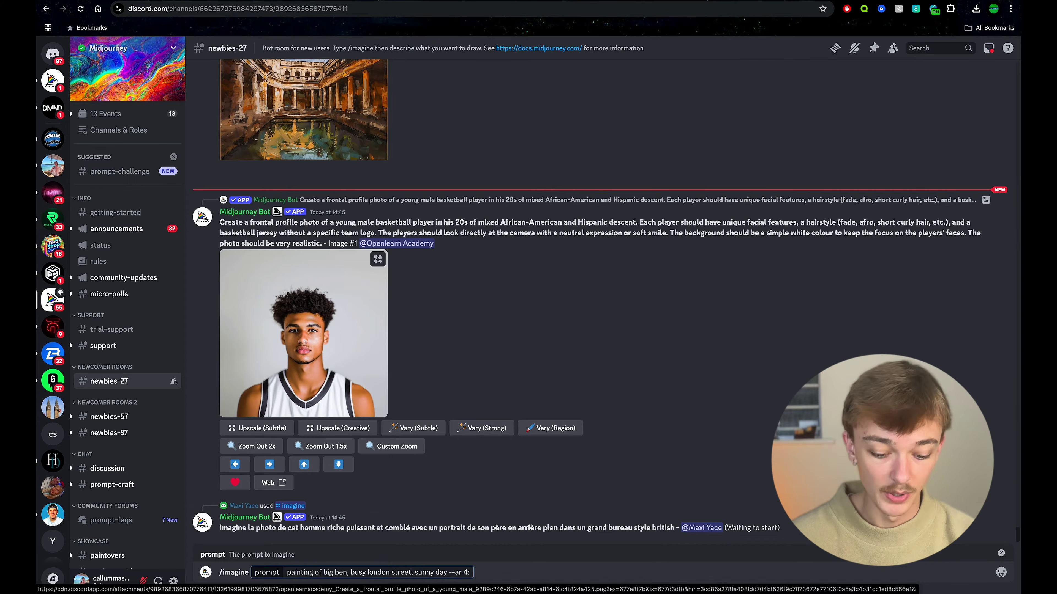
type("5")
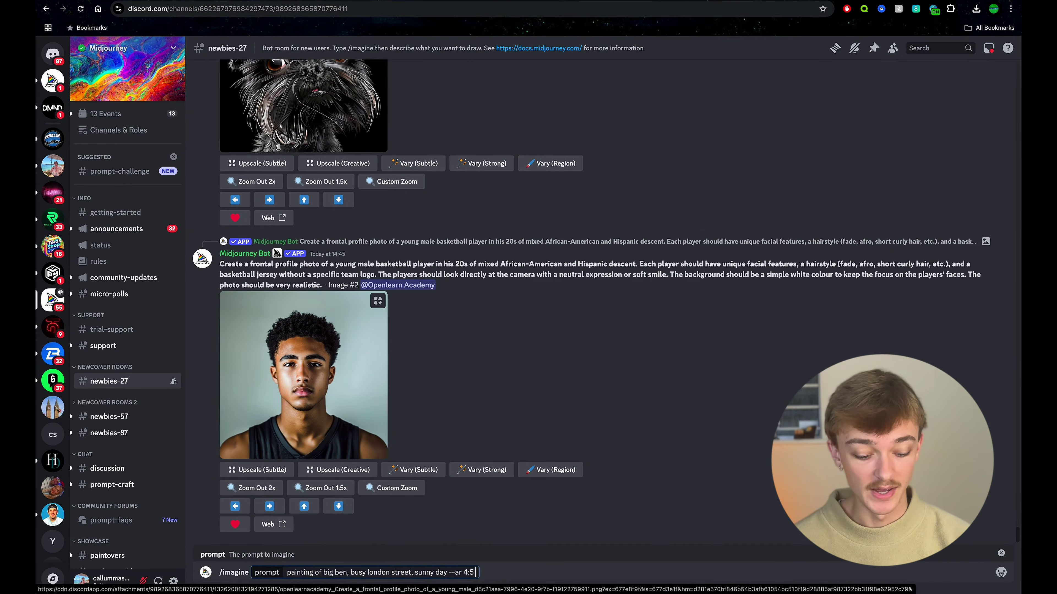
Step: Append --sref with the copied painting address to the prompt and submit it
type("--")
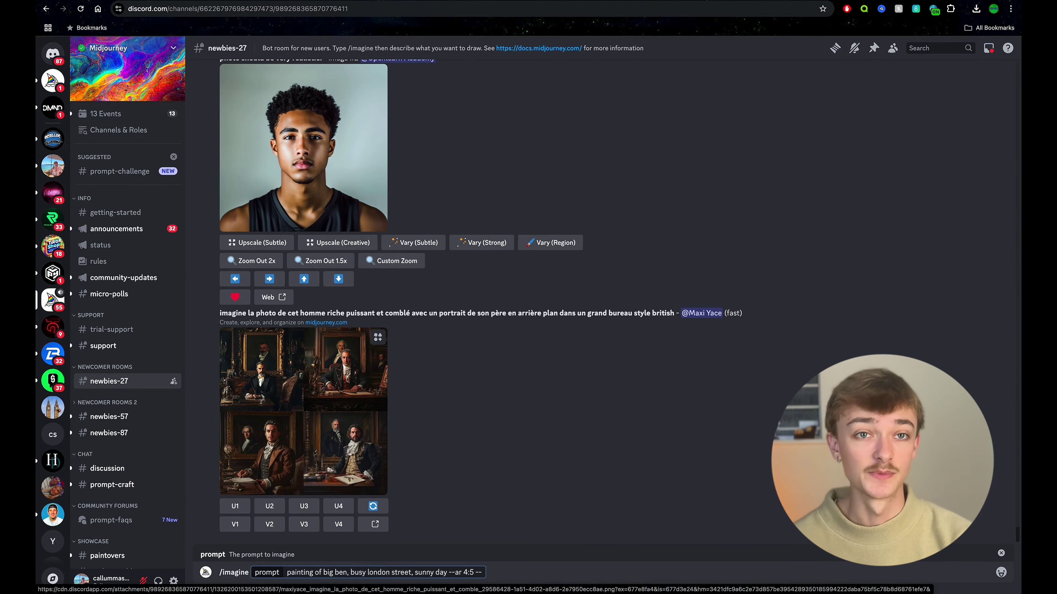
type("sref")
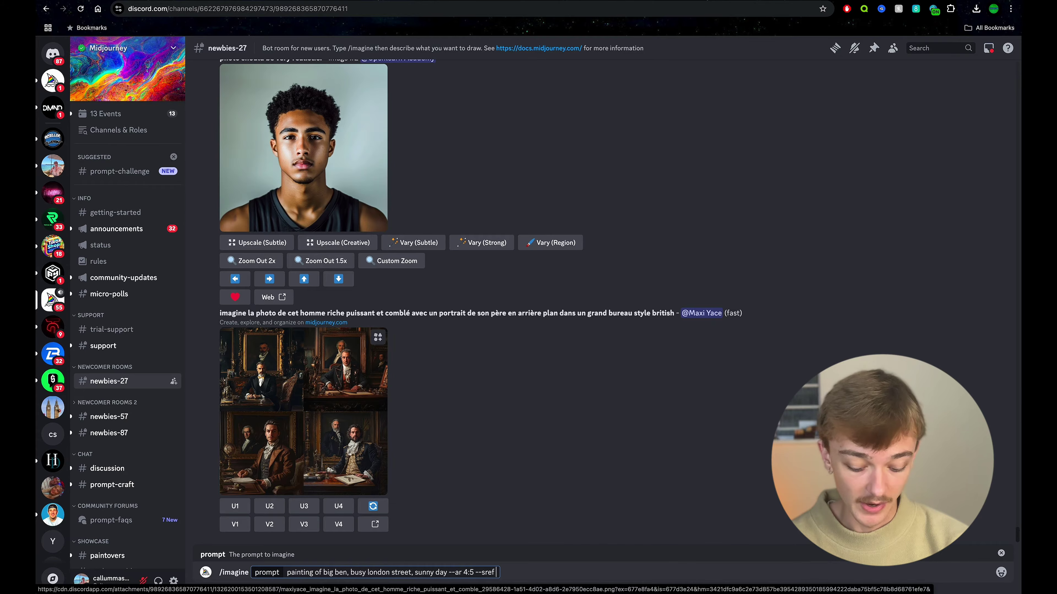
key("super+v")
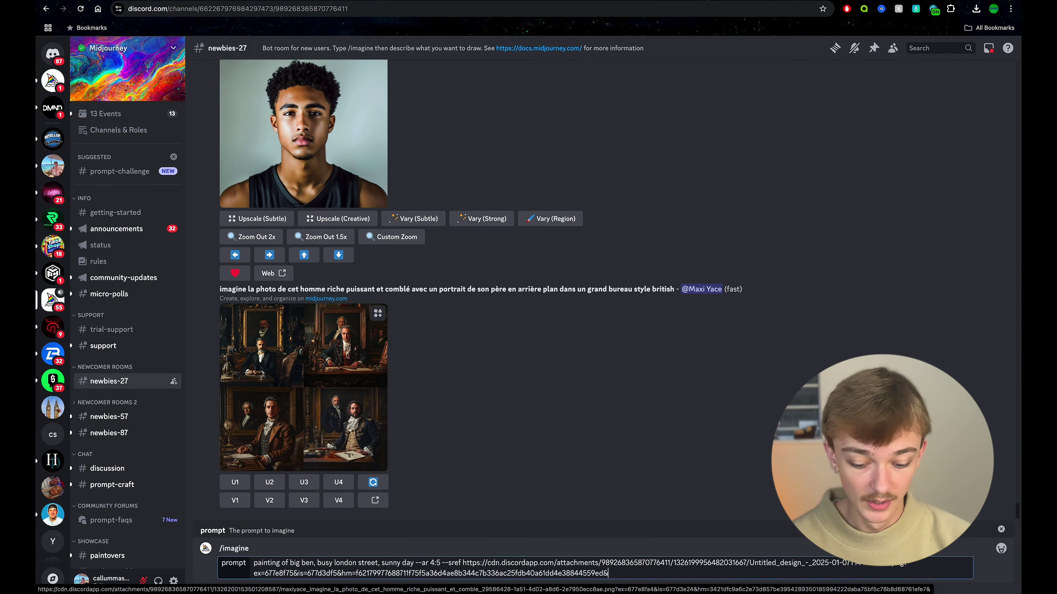
key("Return")
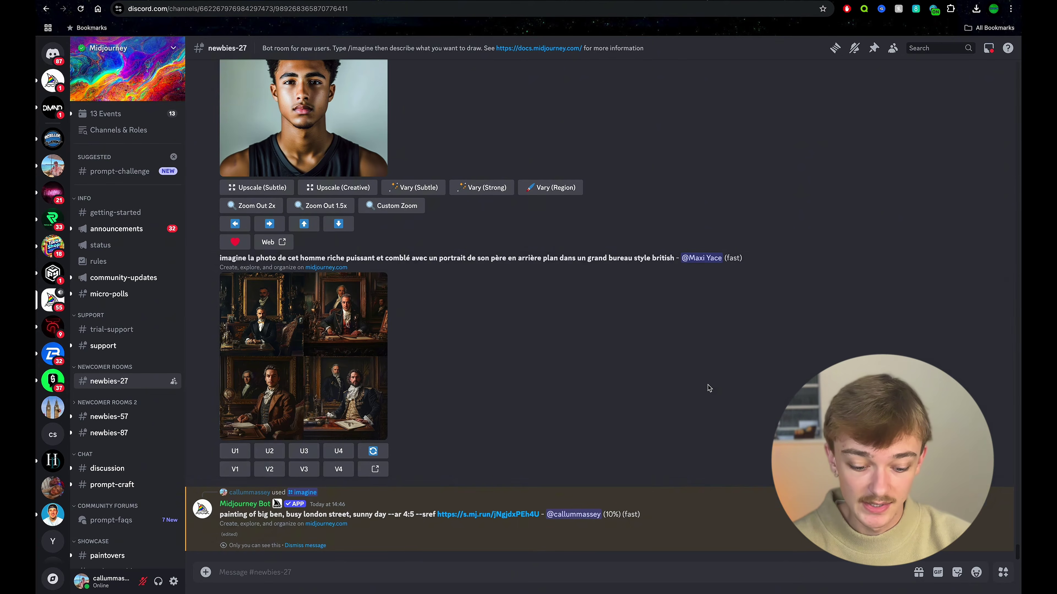
Step: Find the generated Big Ben image grid in the channel and examine it enlarged
scroll(710, 388, "up", 1)
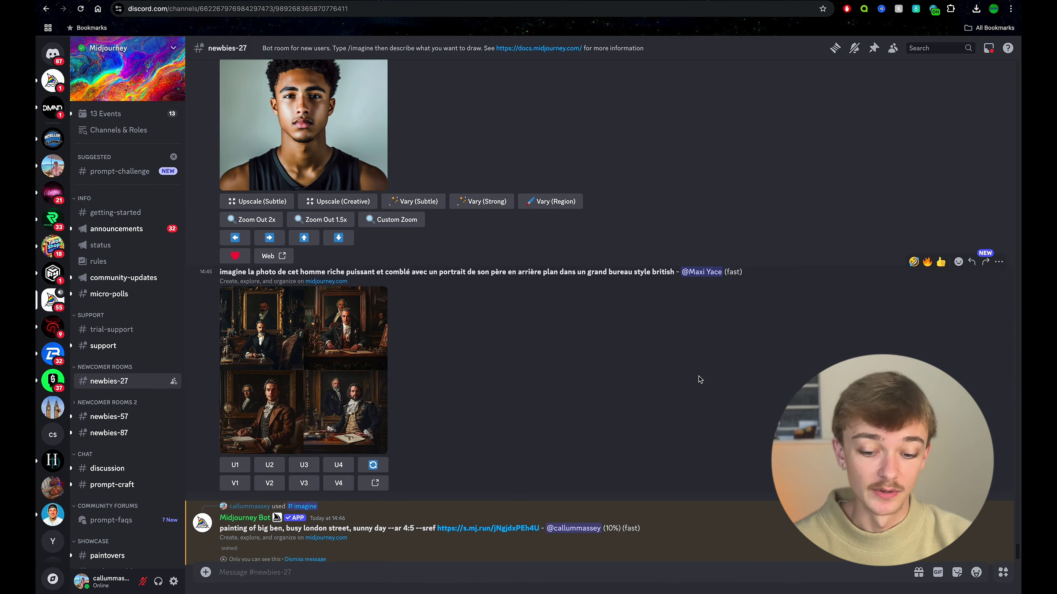
scroll(699, 390, "up", 5)
scroll(574, 401, "up", 10)
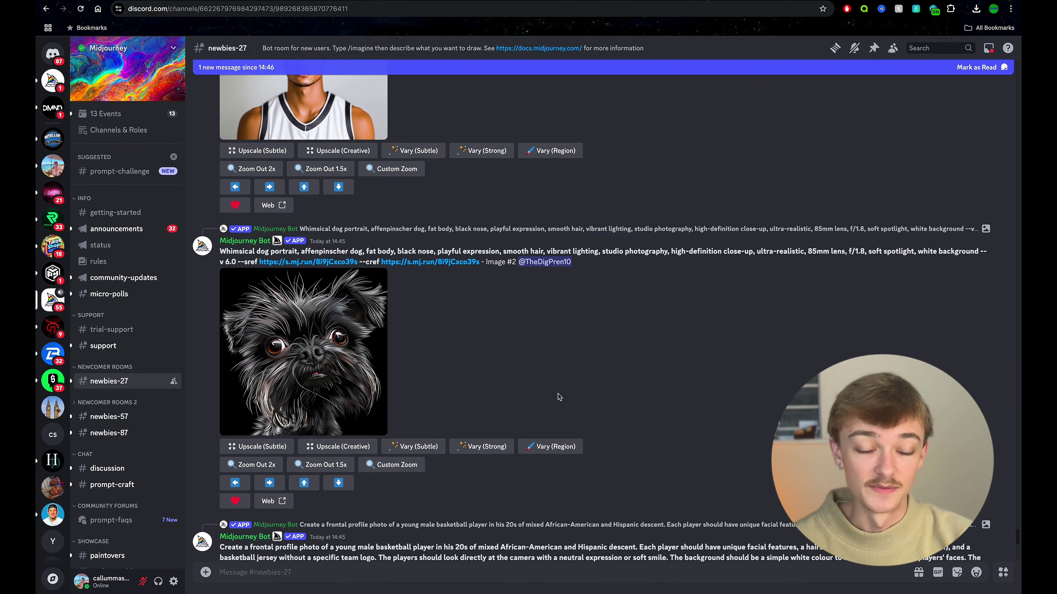
scroll(560, 397, "up", 2)
scroll(556, 395, "down", 8)
scroll(556, 395, "down", 10)
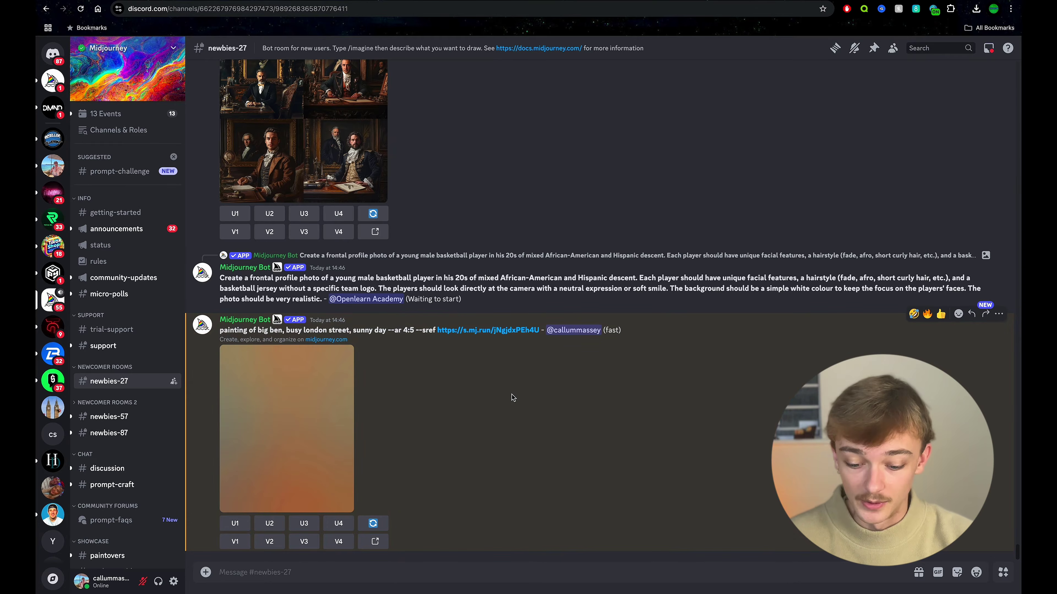
left_click(271, 428)
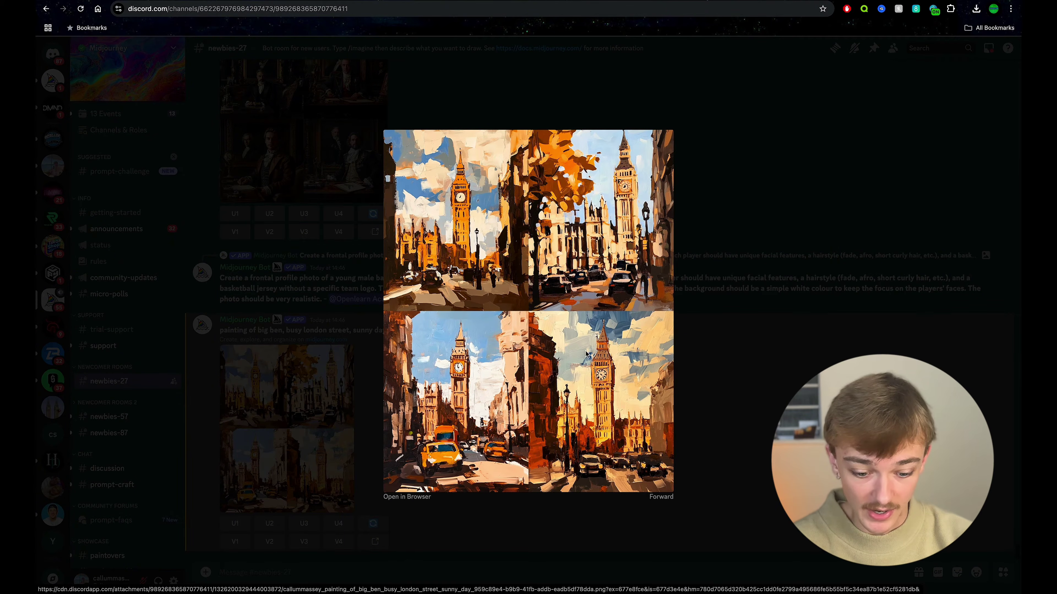
left_click(713, 336)
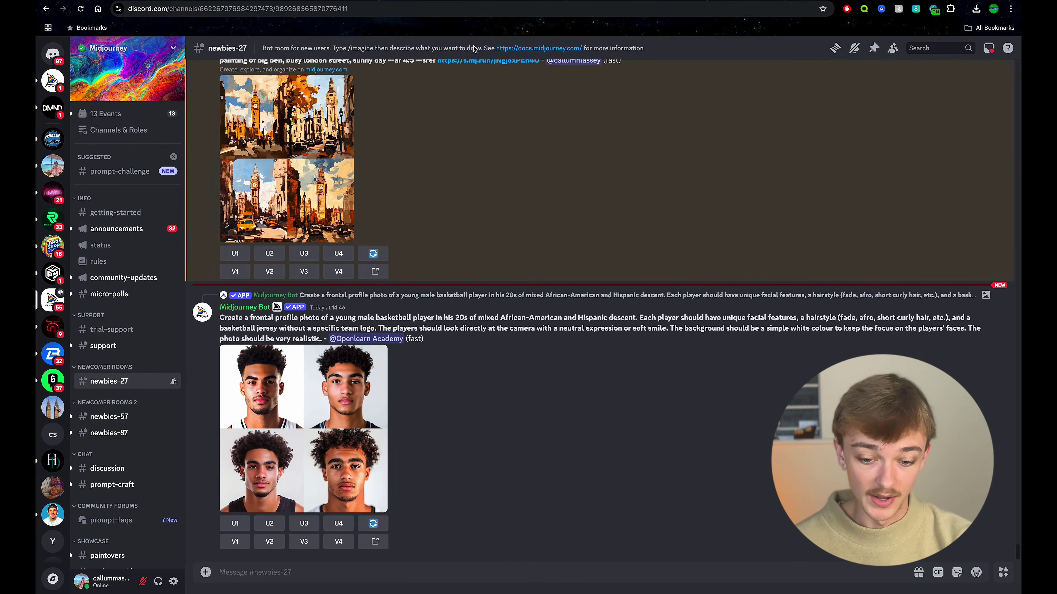
left_click(332, 199)
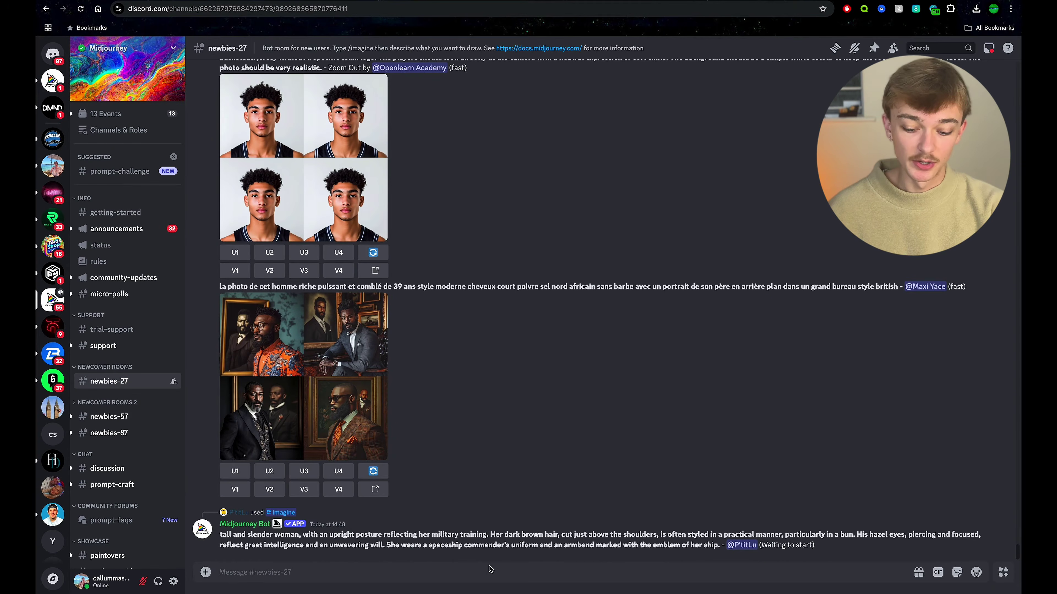
type("/im")
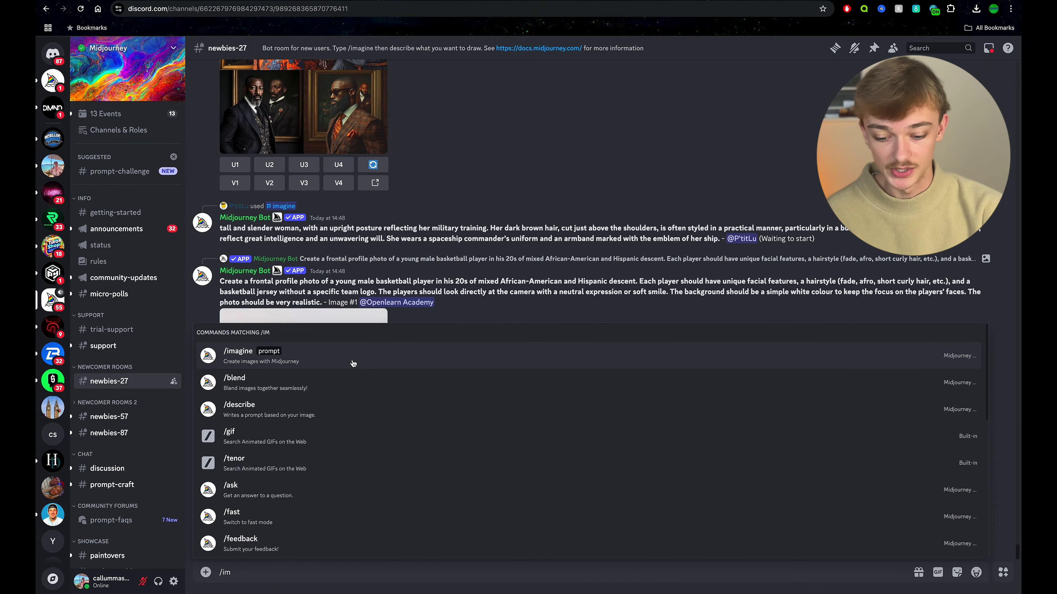
left_click(353, 364)
type("painting of big ben, busy london street, sunny day --ar 4:5 --sref https://s.mj.run/jNgjdxPEh4U")
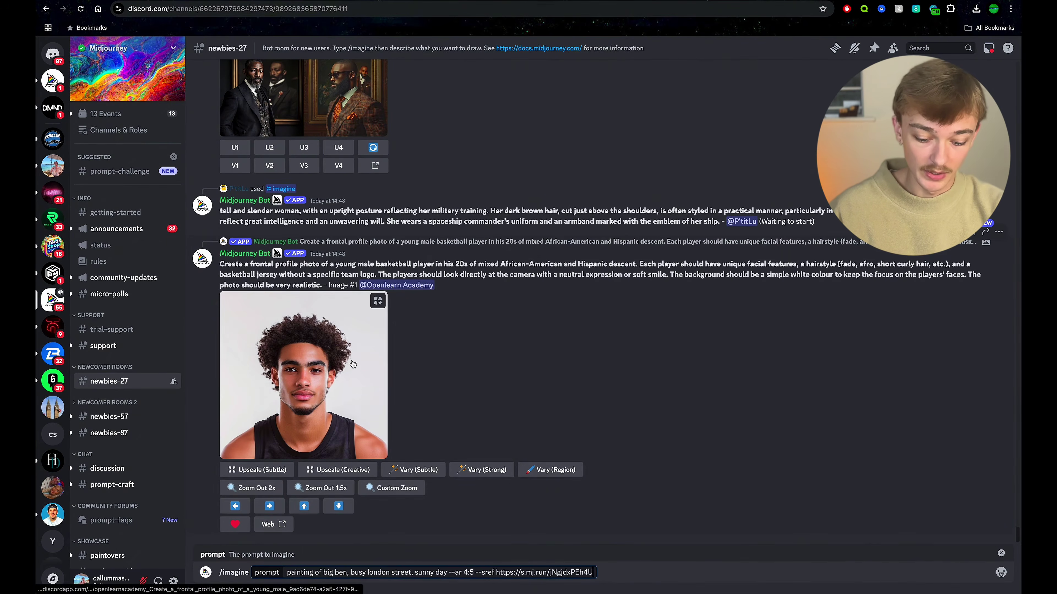
left_click(487, 572)
key("BackSpace")
type("c")
key("Return")
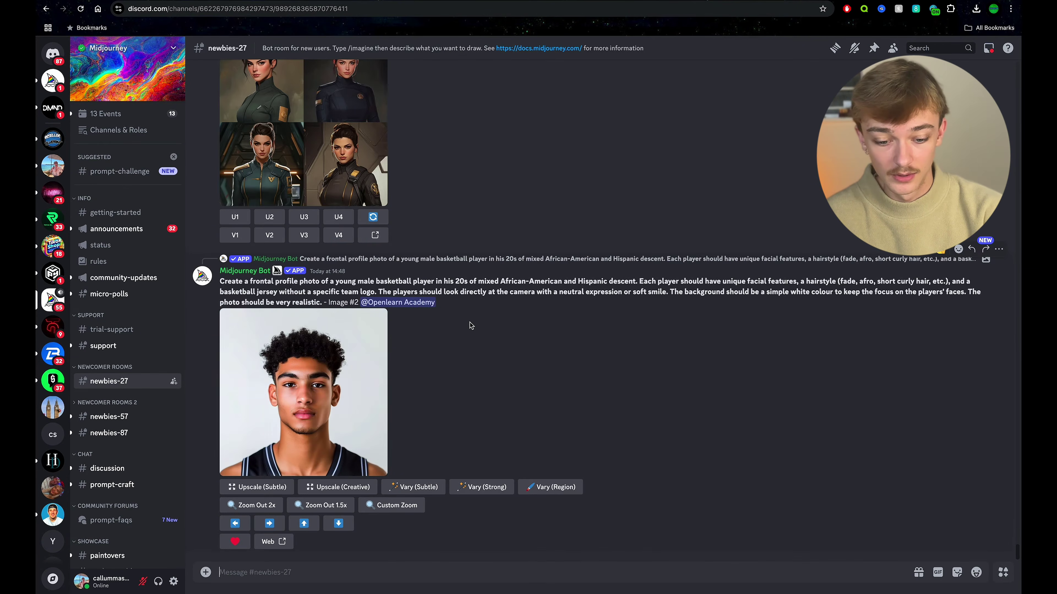
Step: Check the channel for the progress and output of the Big Ben prompt that uses --cref
scroll(470, 328, "up", 5)
left_click_drag(629, 247, 332, 241)
scroll(582, 302, "down", 5)
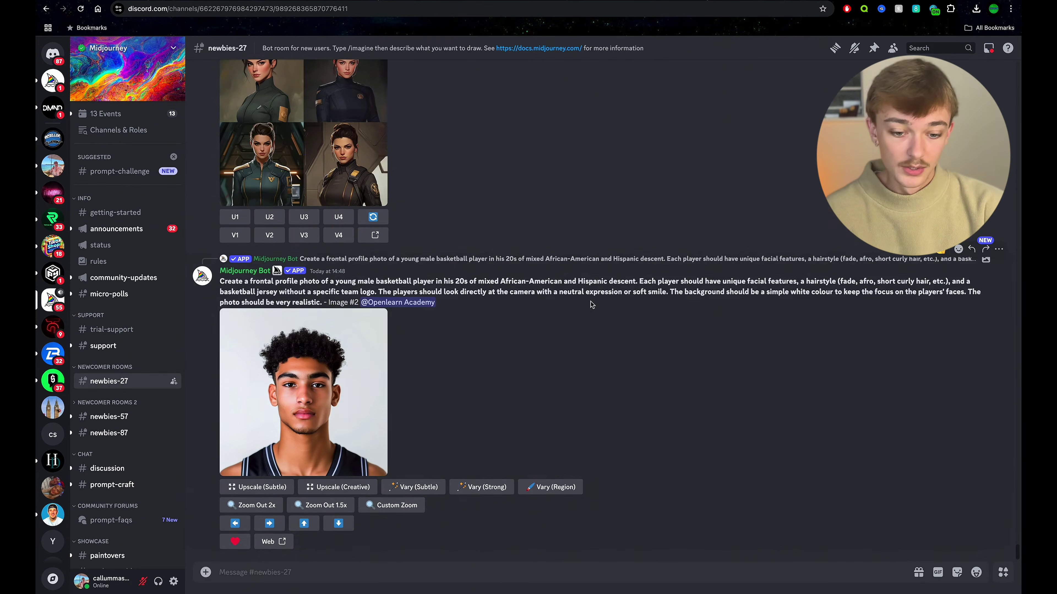
scroll(589, 310, "up", 5)
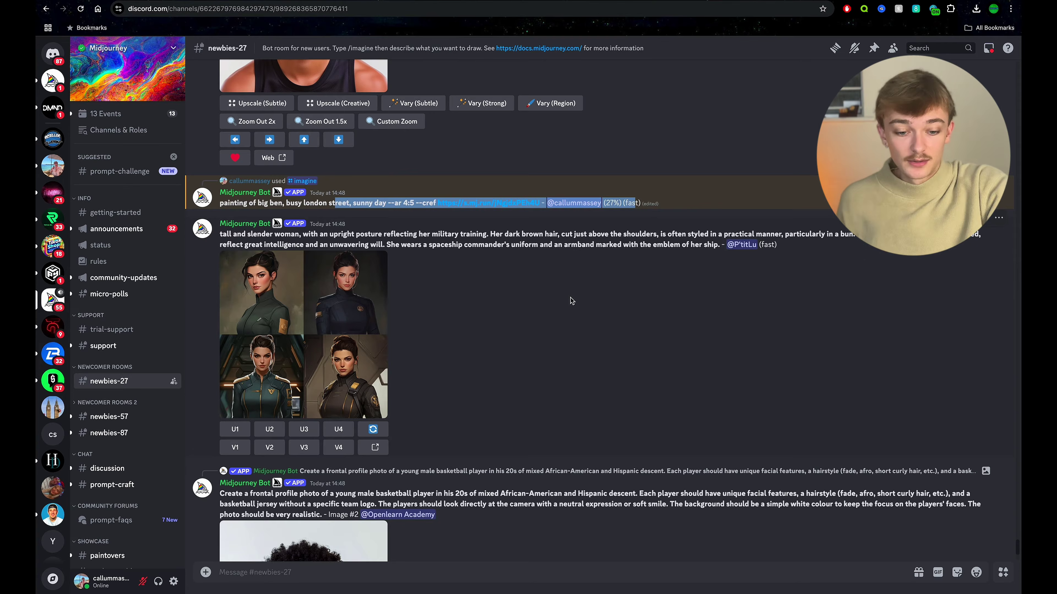
scroll(573, 301, "up", 5)
scroll(569, 324, "up", 4)
left_click(344, 362)
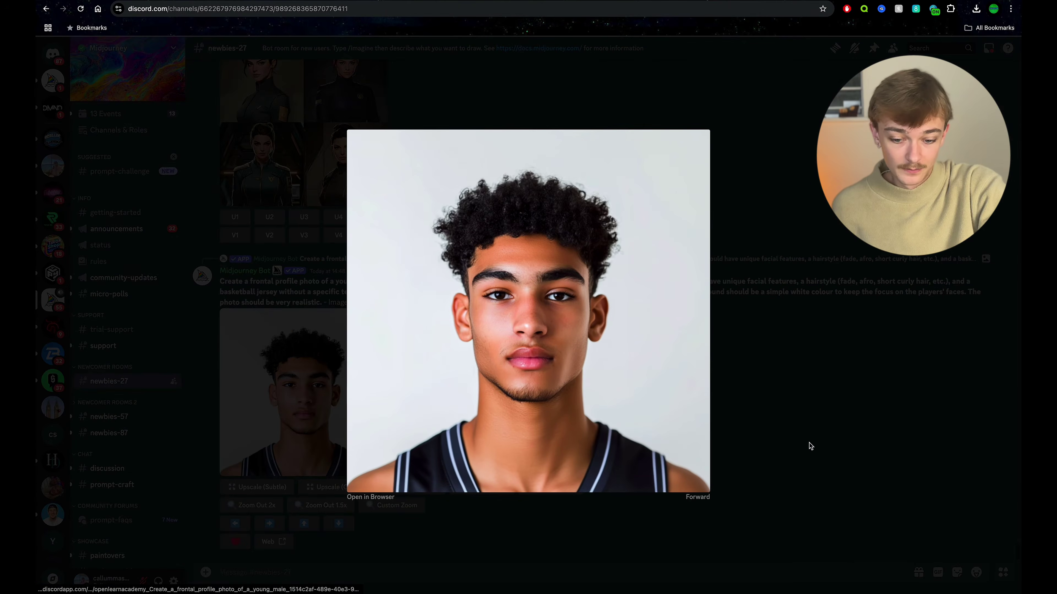
left_click(786, 415)
scroll(784, 411, "down", 8)
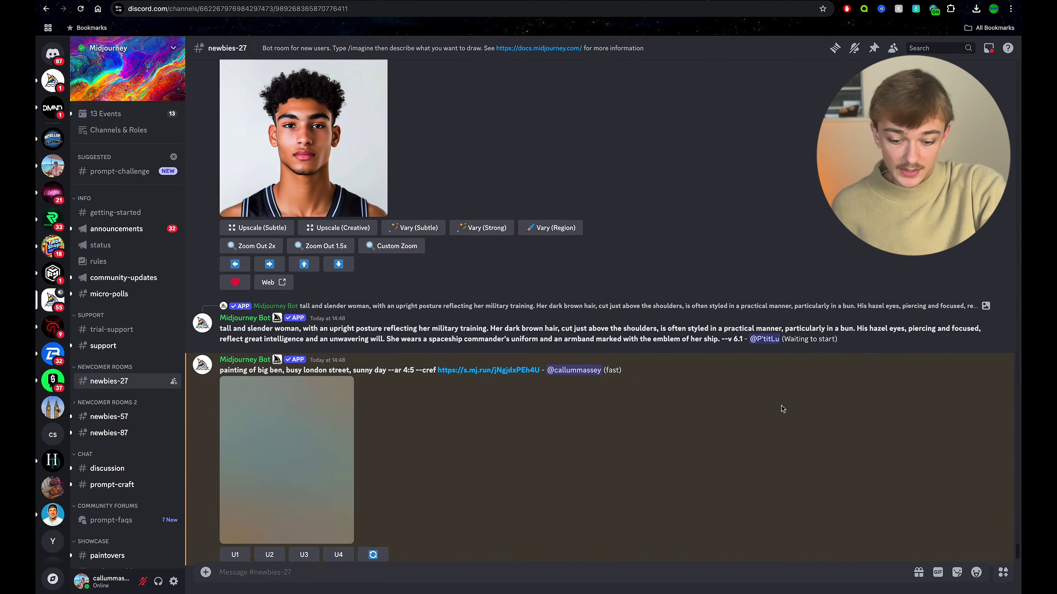
Step: Compare the --cref and --sref Big Ben image grids by viewing each one enlarged
left_click(339, 445)
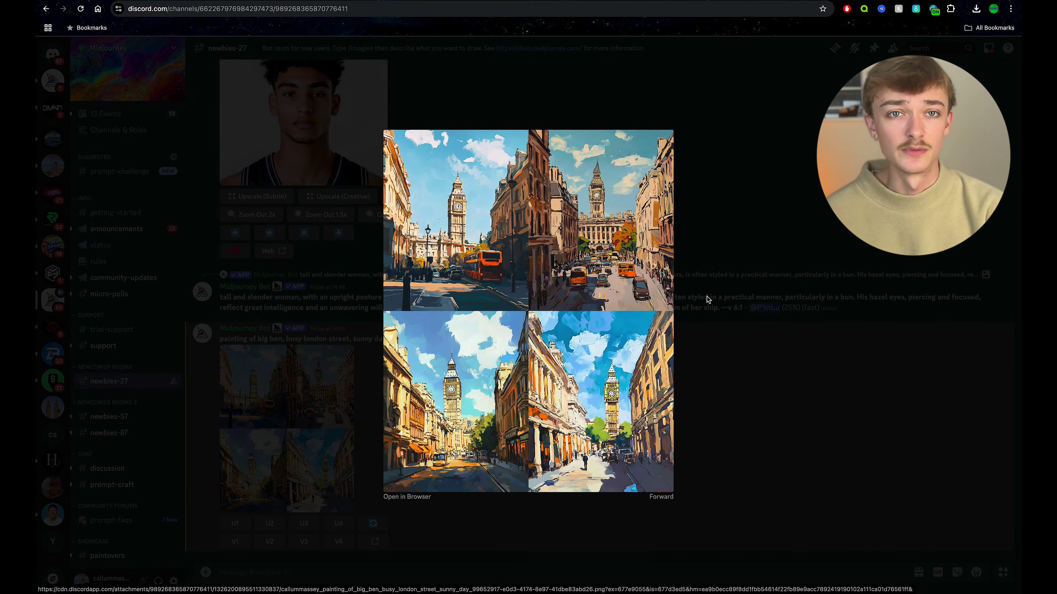
left_click(706, 300)
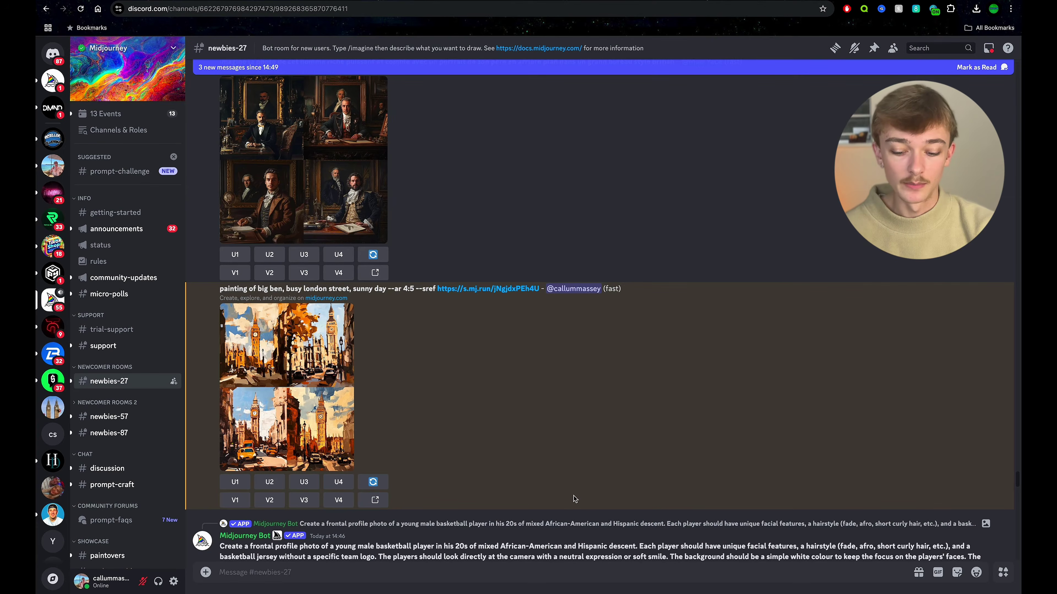
left_click(273, 408)
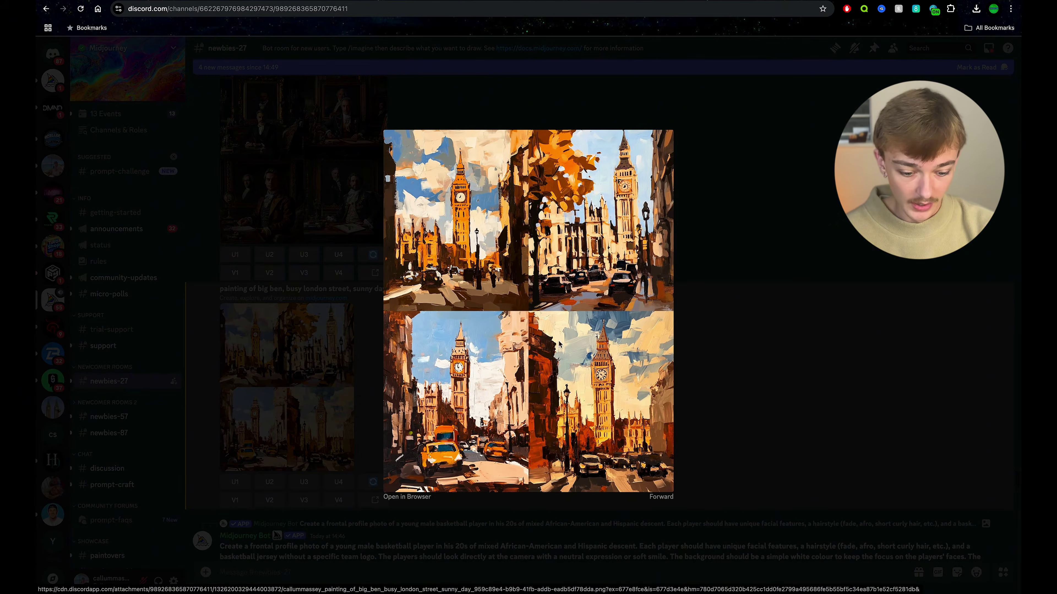
left_click(700, 368)
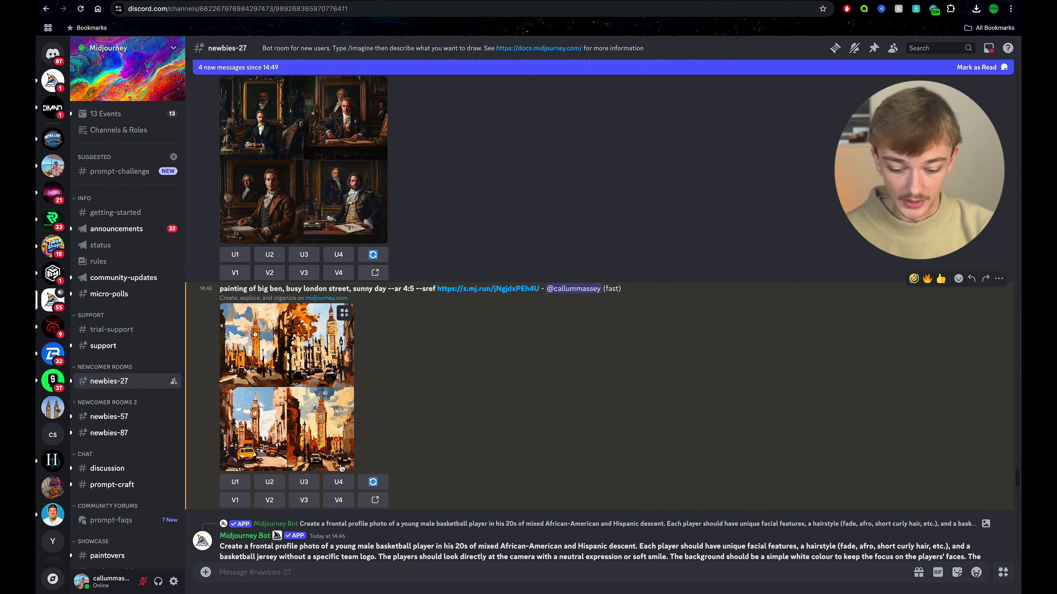
Step: Upscale the fourth image of the Big Ben grid generated with --sref and look at the grid enlarged
left_click(344, 503)
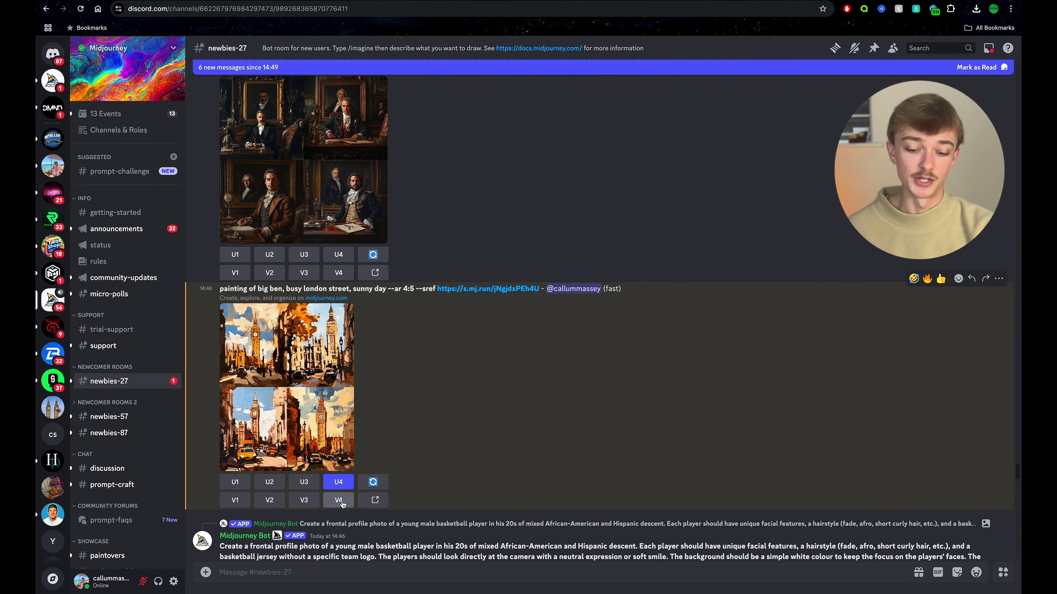
left_click(327, 435)
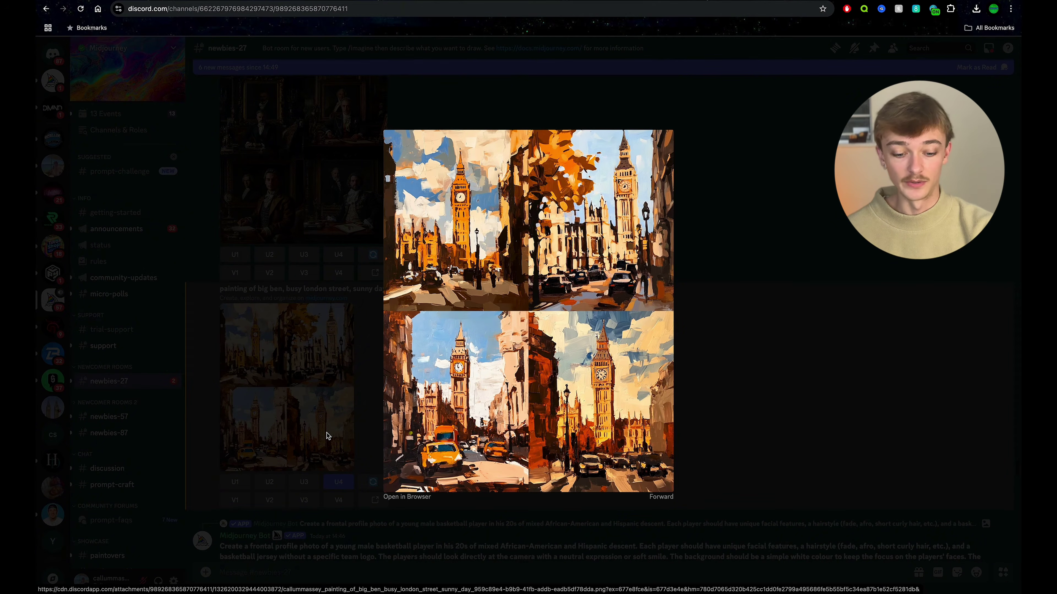
left_click(724, 372)
Step: Find the upscaled fourth Big Ben painting in the channel, view it enlarged and save the image
scroll(366, 410, "down", 10)
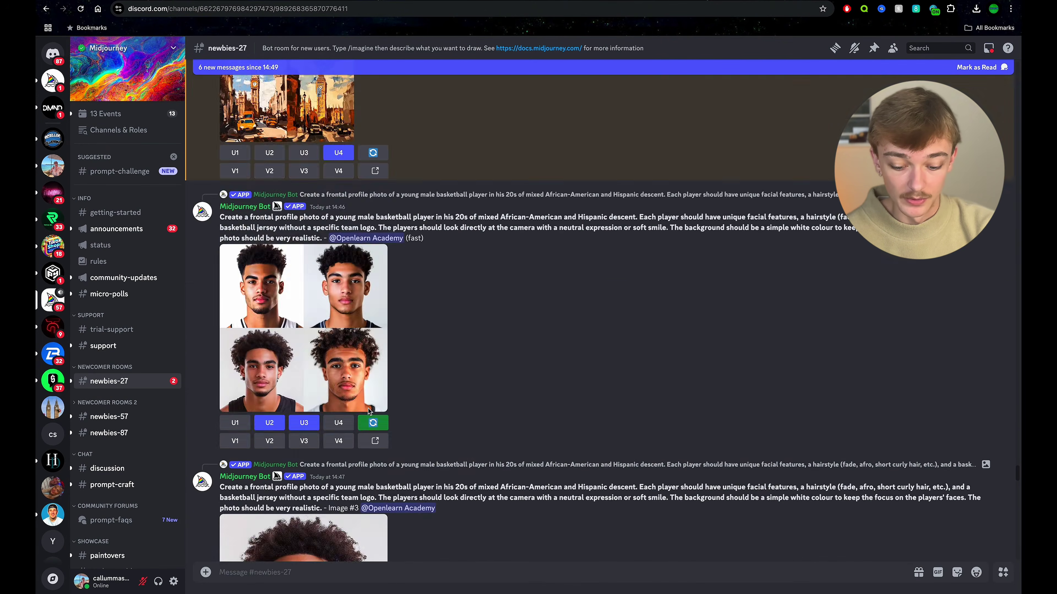
scroll(368, 411, "up", 10)
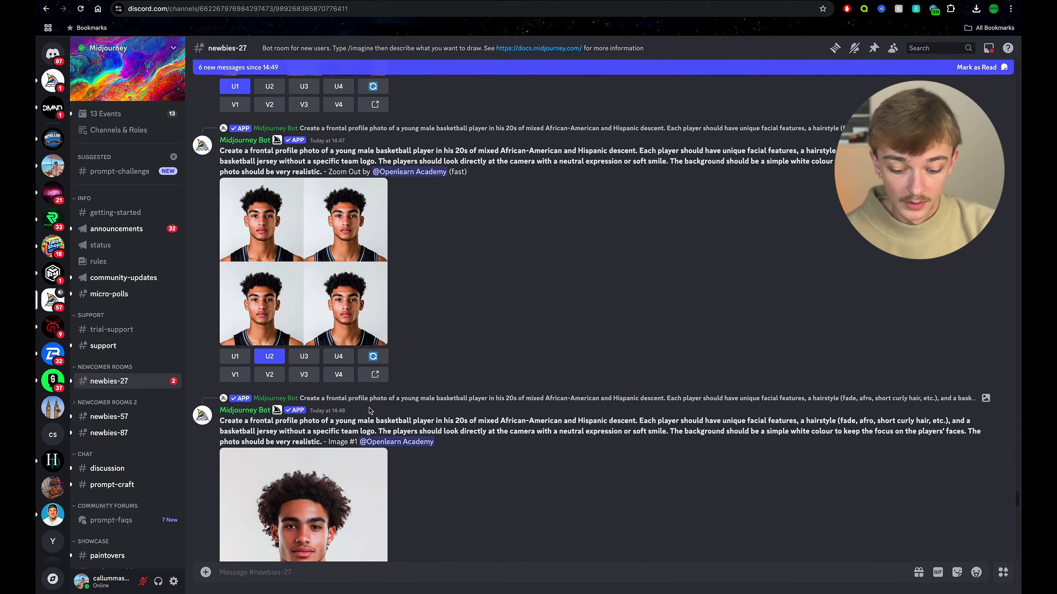
scroll(371, 407, "down", 10)
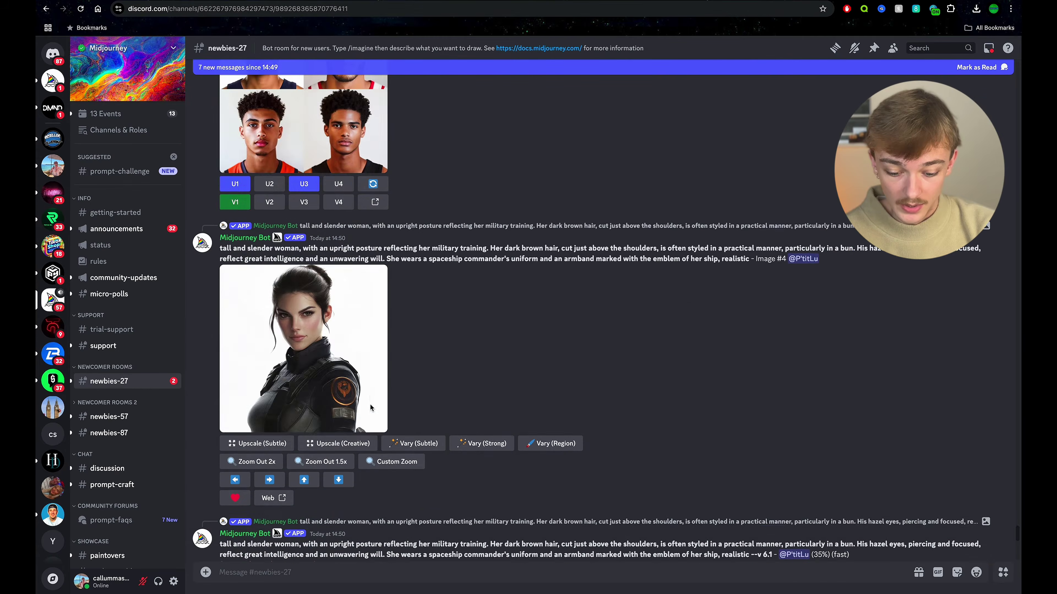
scroll(371, 407, "down", 5)
scroll(305, 326, "up", 4)
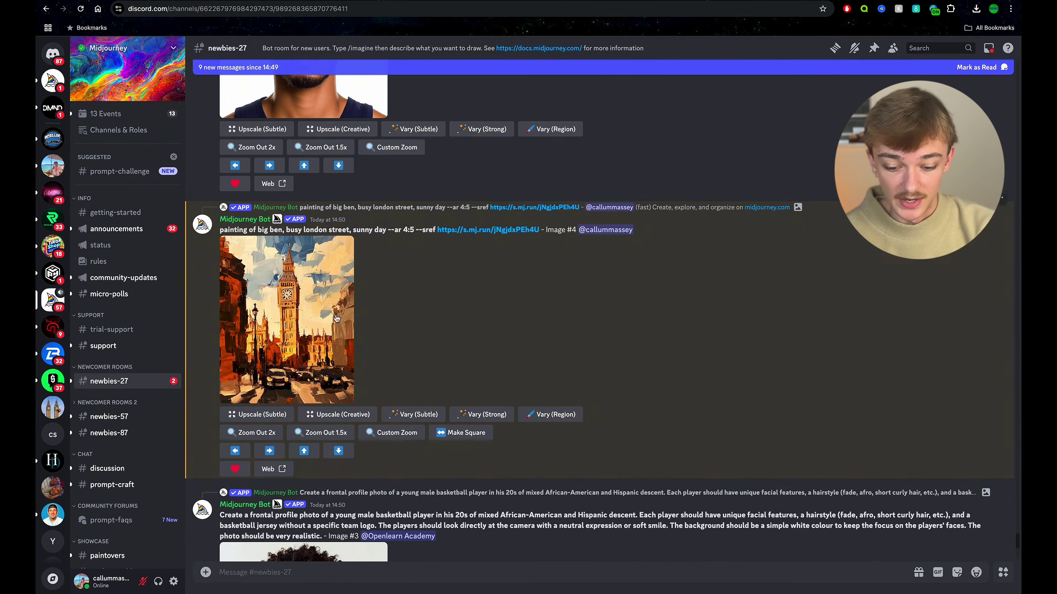
left_click(306, 327)
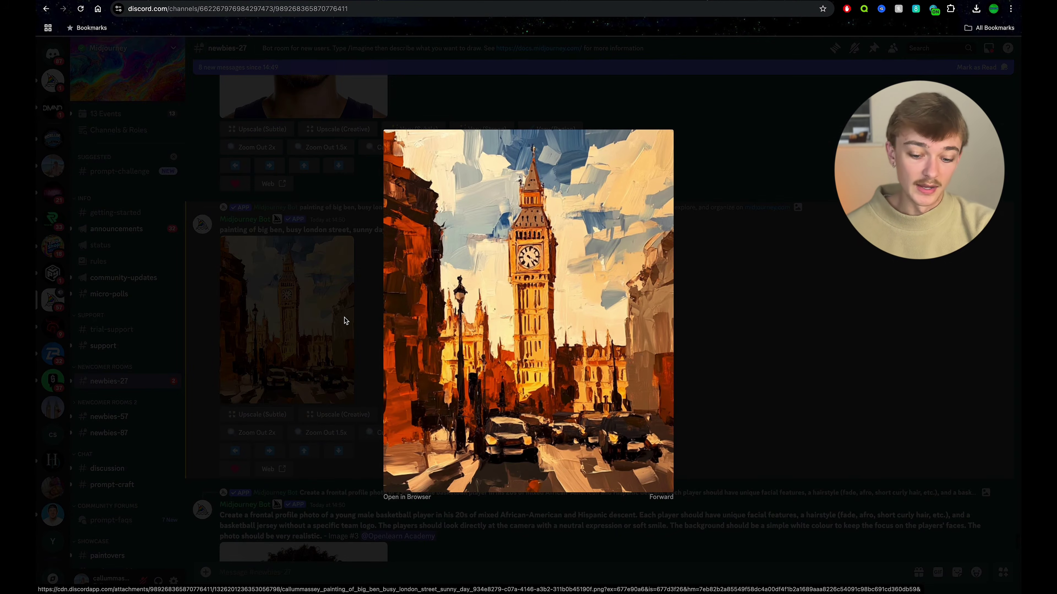
left_click(689, 298)
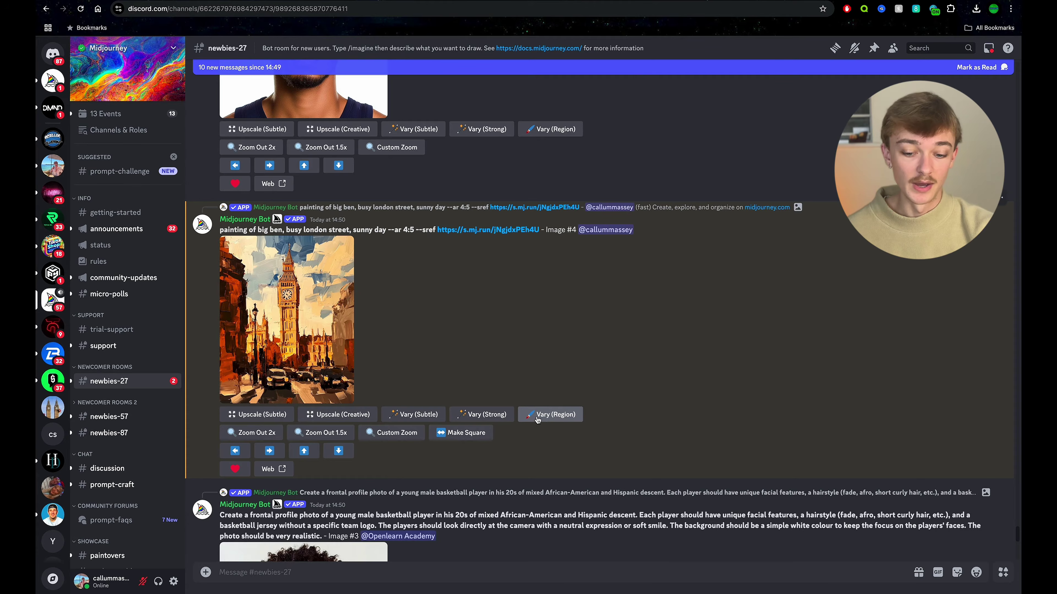
left_click(300, 308)
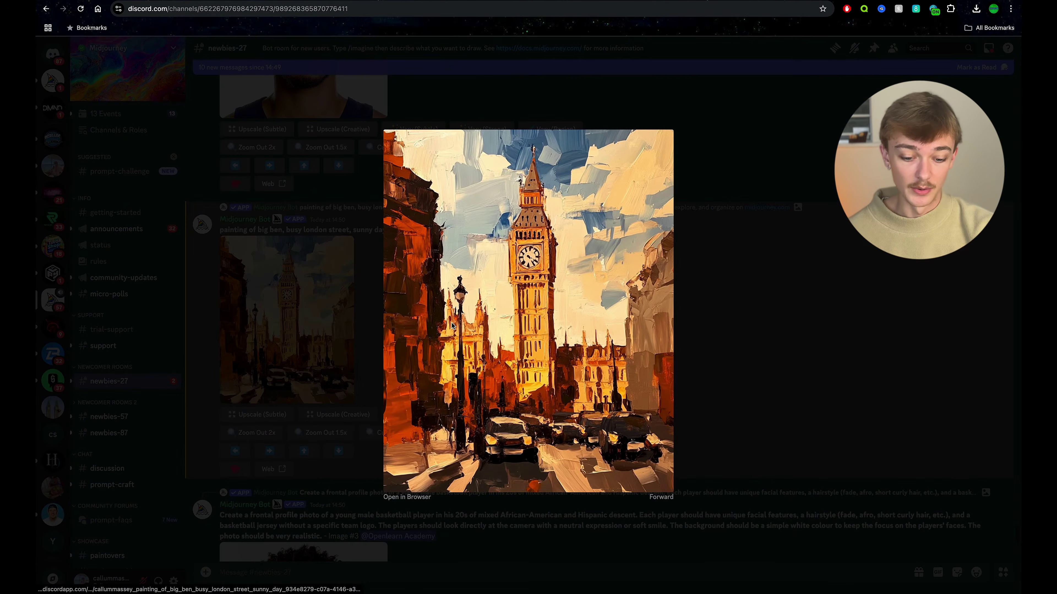
right_click(501, 315)
left_click(543, 327)
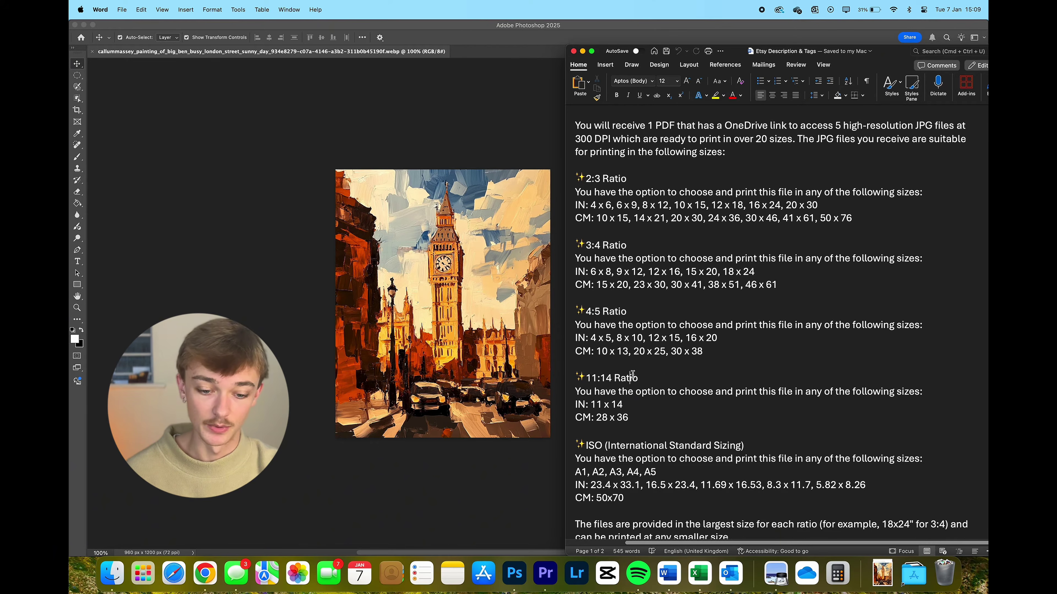
Step: Review the 2:3, 3:4, 4:5 and 11:14 ratios in the Word description, highlighting the inch sizes for 2:3 and 3:4
left_click_drag(587, 178, 602, 181)
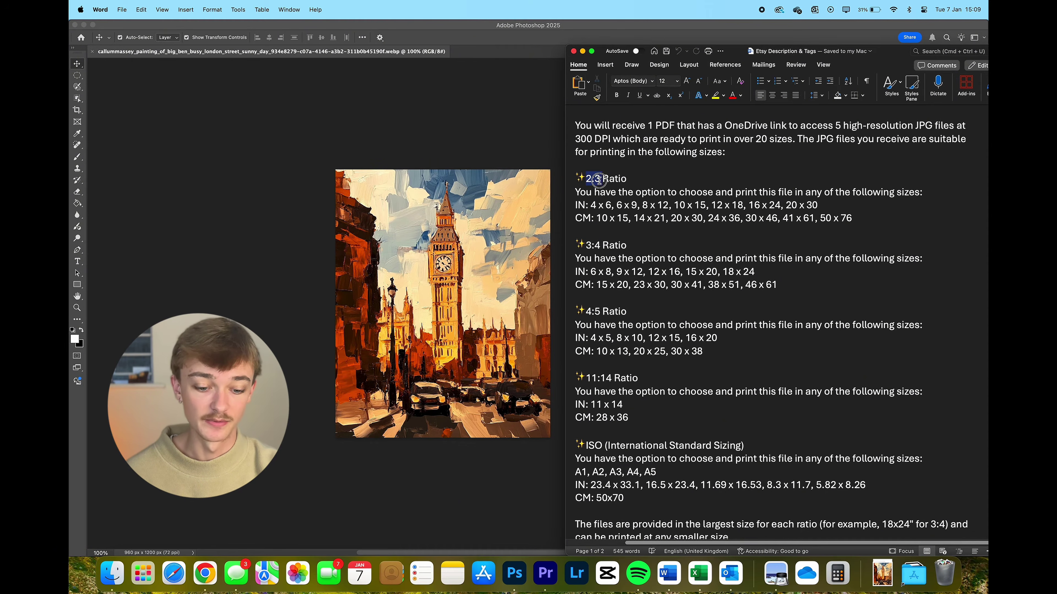
left_click_drag(586, 246, 602, 251)
left_click_drag(586, 312, 603, 313)
left_click_drag(586, 378, 608, 379)
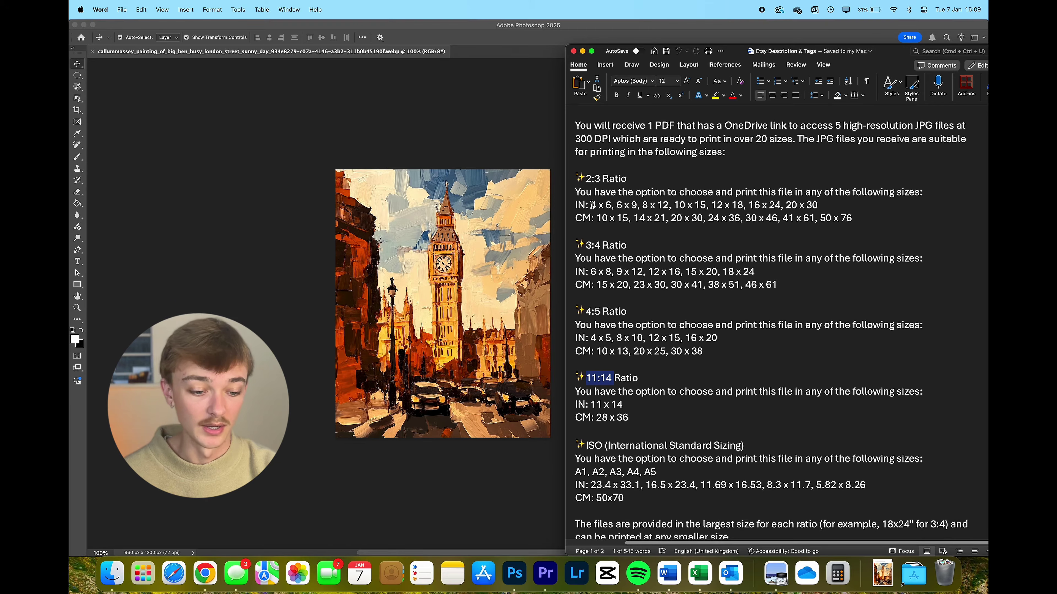
left_click_drag(591, 205, 818, 205)
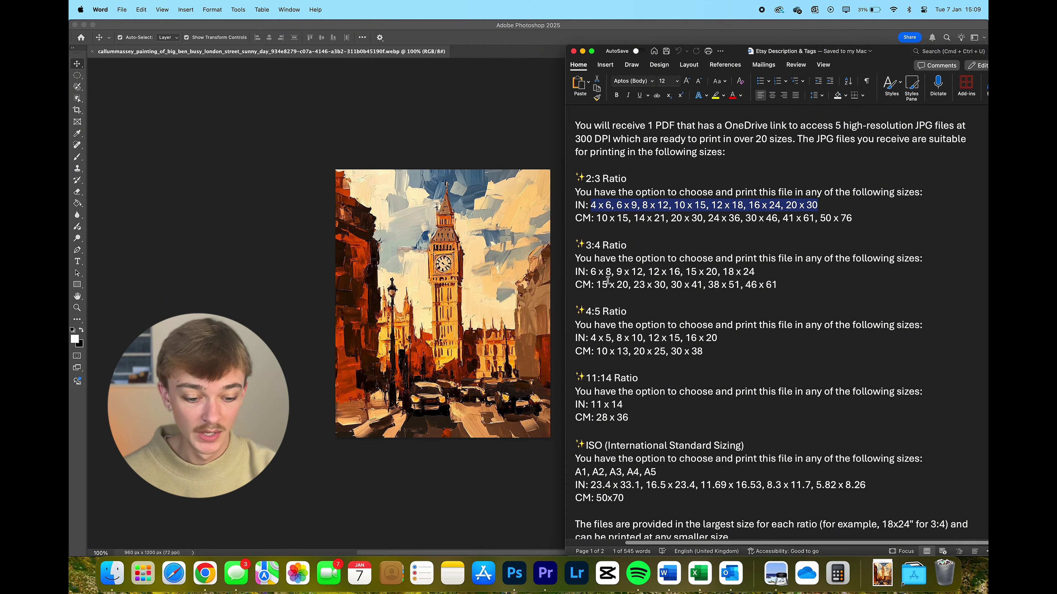
left_click_drag(585, 271, 755, 271)
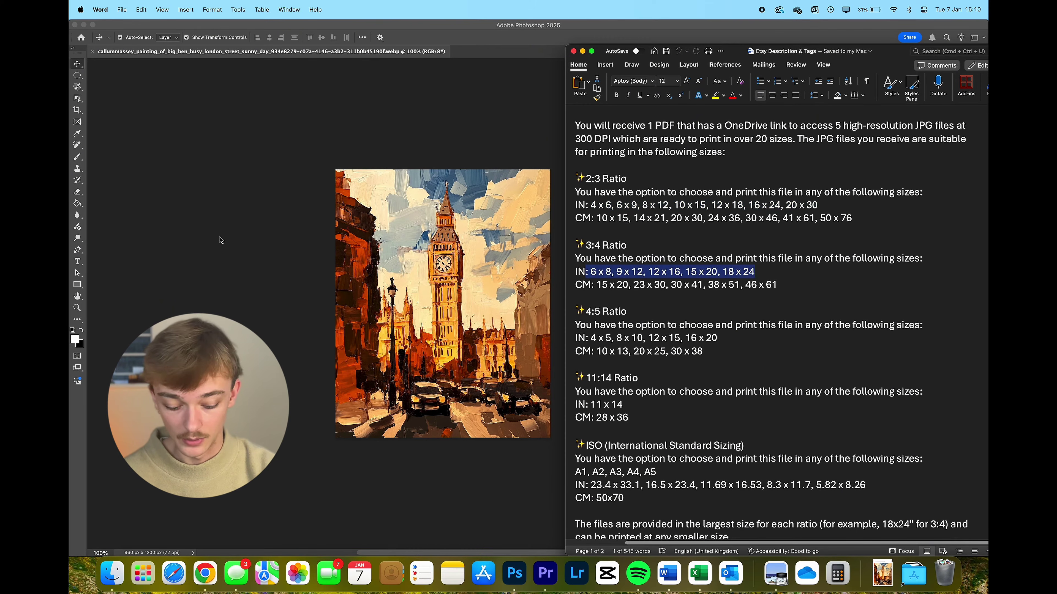
Step: Switch to Photoshop and set the Big Ben painting's image size to 20 x 30 inches at 300 pixels/inch
left_click(223, 243)
key("super+minus")
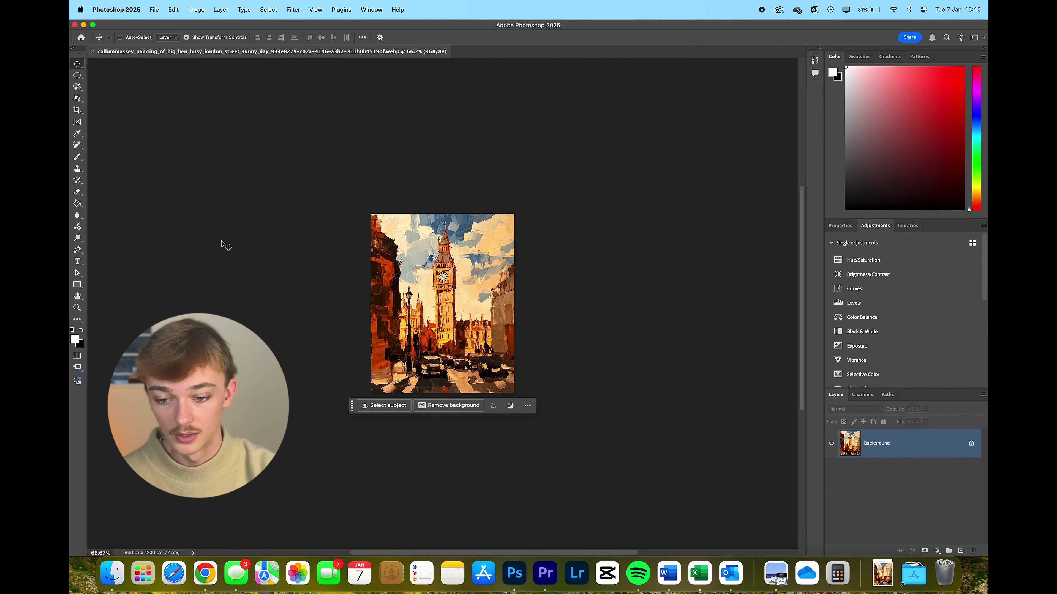
left_click(194, 10)
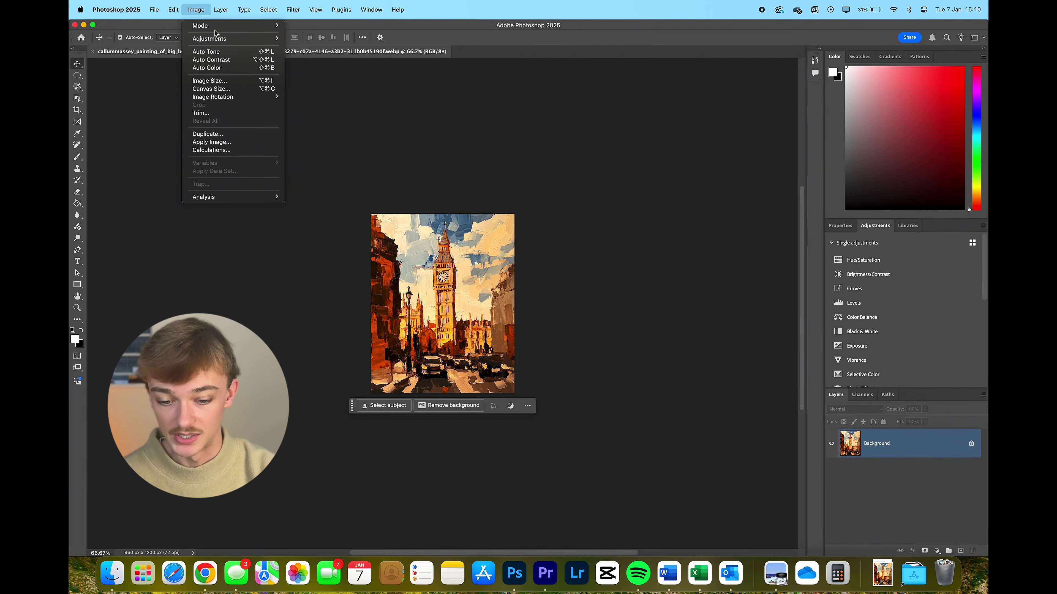
left_click(235, 82)
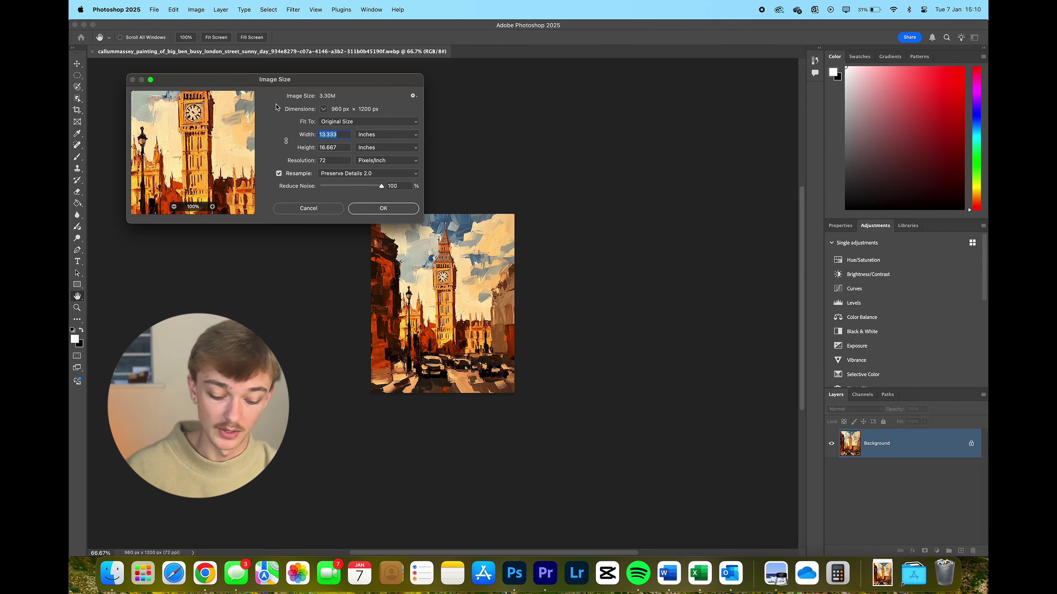
type("20")
key("Tab")
type("30")
double_click(336, 162)
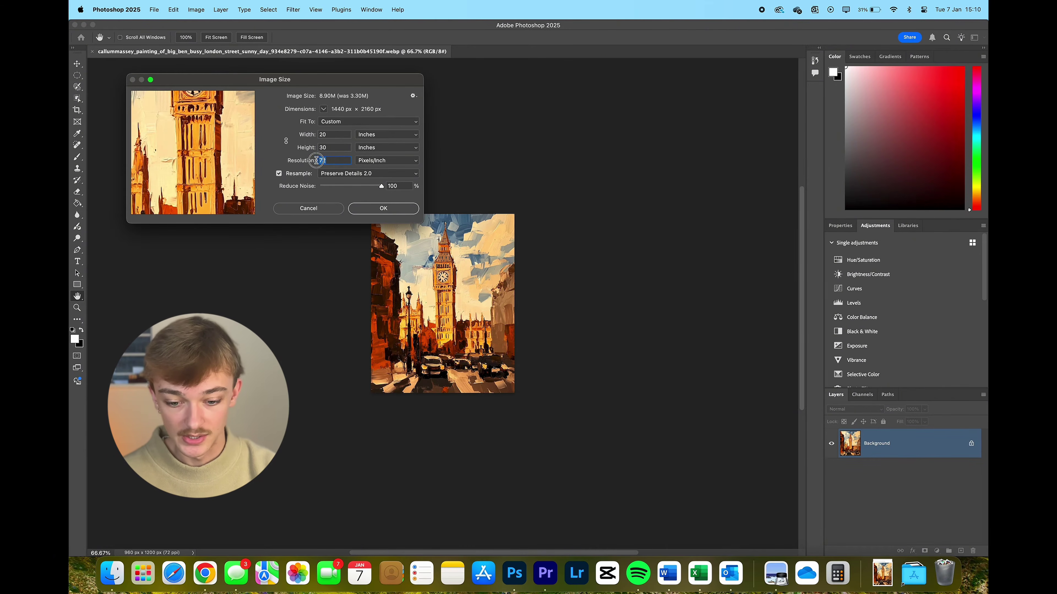
type("300")
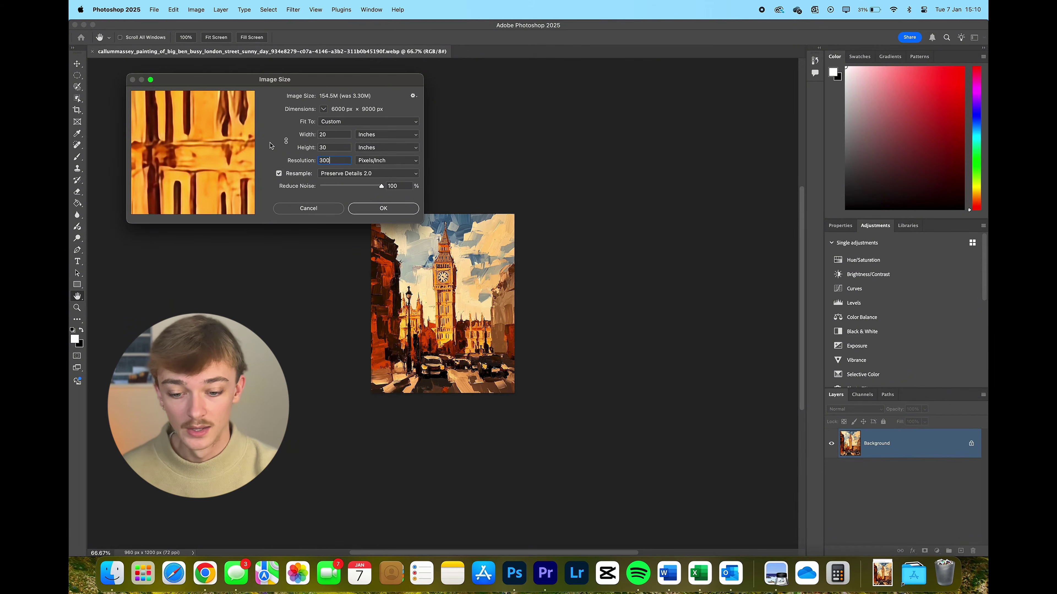
Step: Choose Preserve Details 2.0 as the resampling method and apply the image resize
left_click(337, 174)
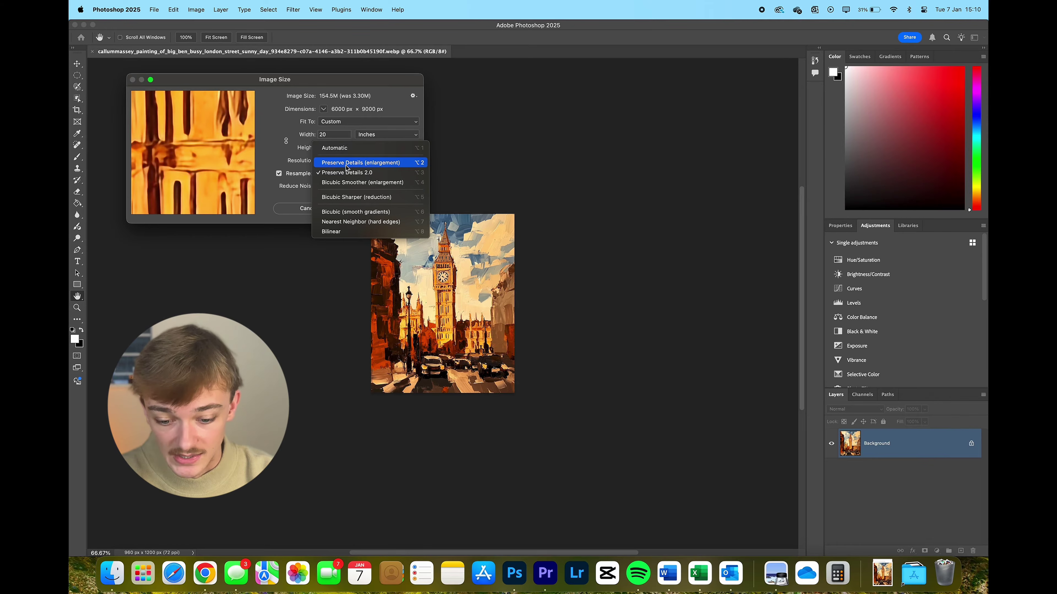
left_click(348, 168)
left_click(347, 173)
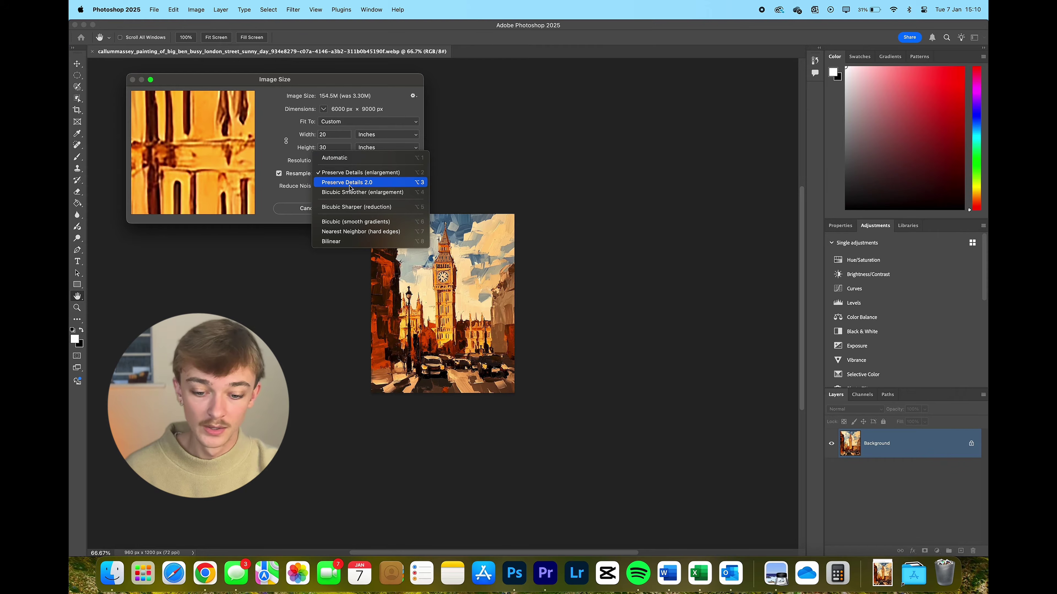
left_click(350, 186)
left_click(376, 209)
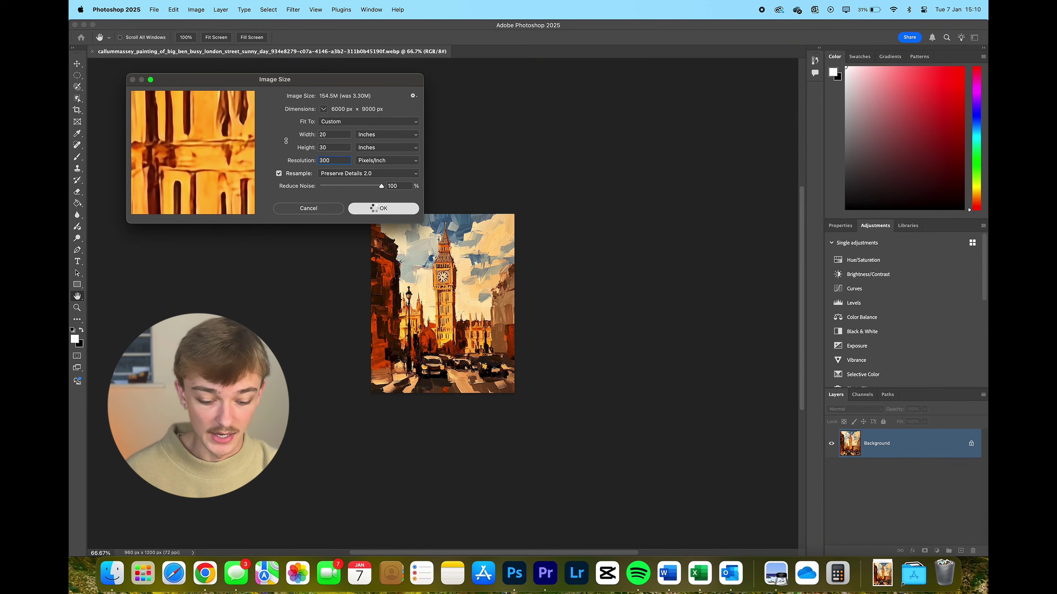
key("super+minus")
key("super+minus")
key("super+minus")
key("super+minus")
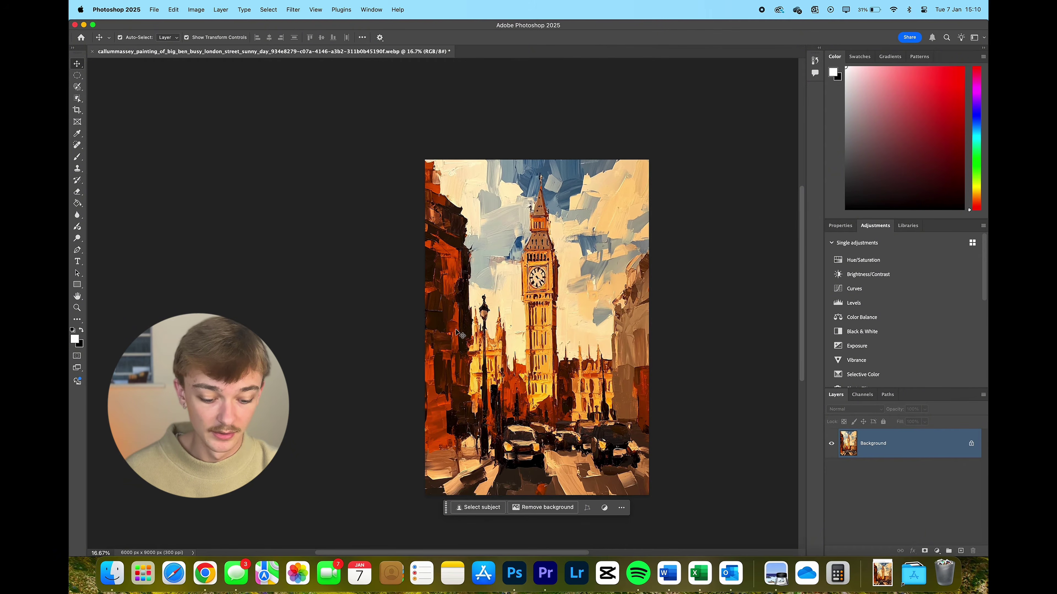
Step: Switch to the Word description and examine the 2:3 ratio's 20 x 30 size and its smaller print sizes
left_click(669, 574)
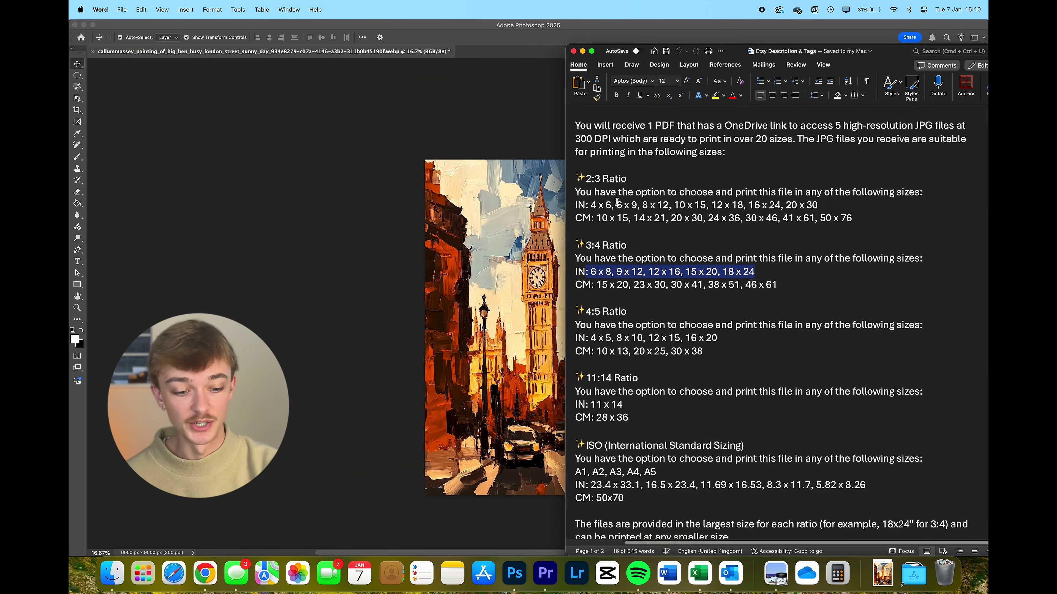
left_click_drag(786, 208, 817, 211)
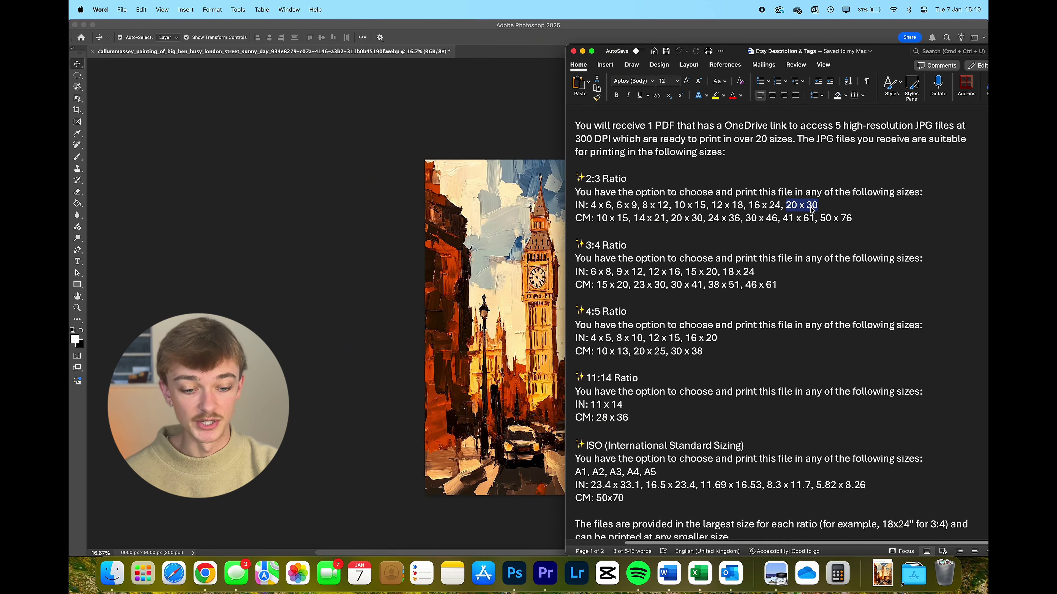
mouse_move(587, 179)
left_mouse_down()
mouse_move(624, 180)
mouse_move(601, 180)
left_mouse_up()
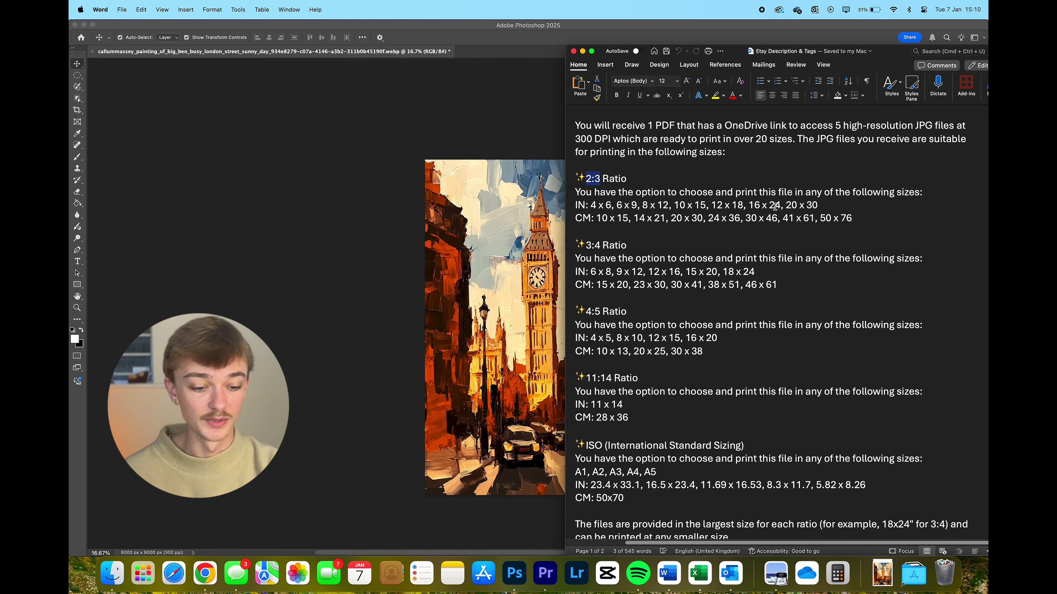
left_click_drag(782, 208, 685, 209)
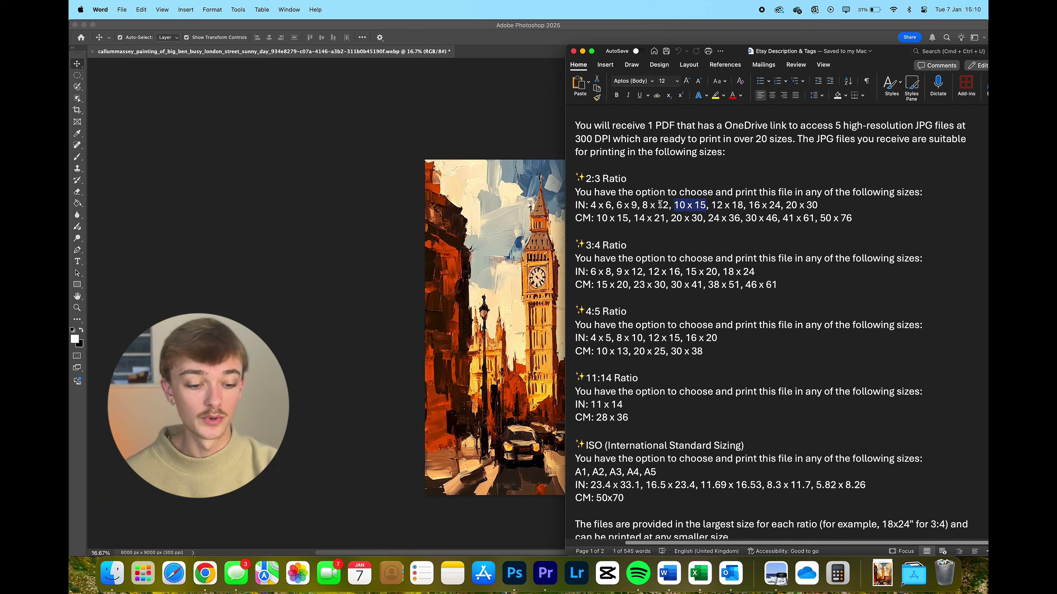
left_click(623, 173)
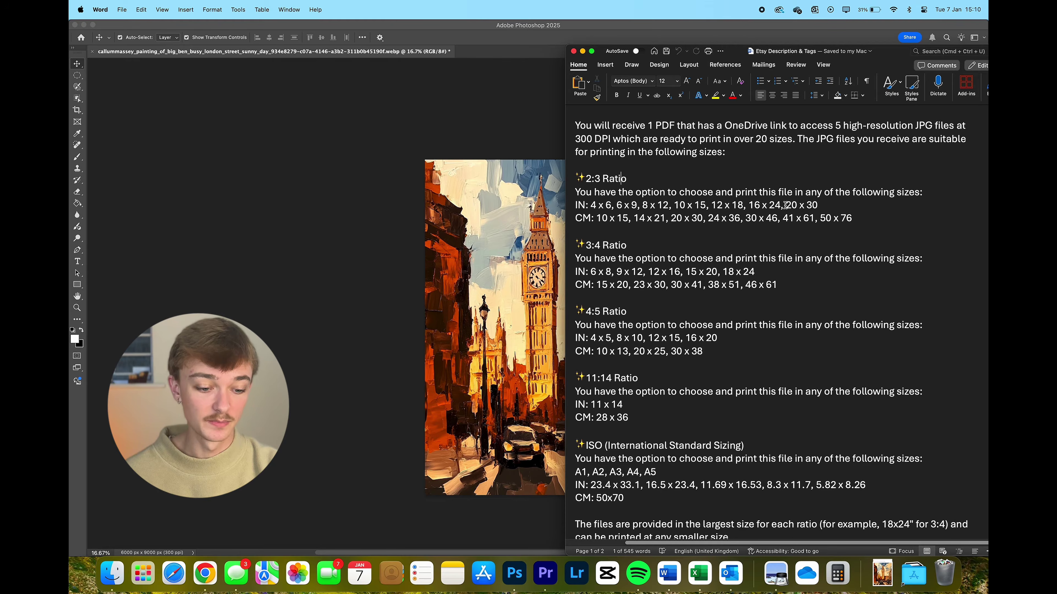
Step: Highlight the largest inch size of each ratio: 20 x 30, 18 x 24, 16 x 20, 11 x 14 and the ISO 23.4 x 33.1
left_click_drag(786, 205, 818, 206)
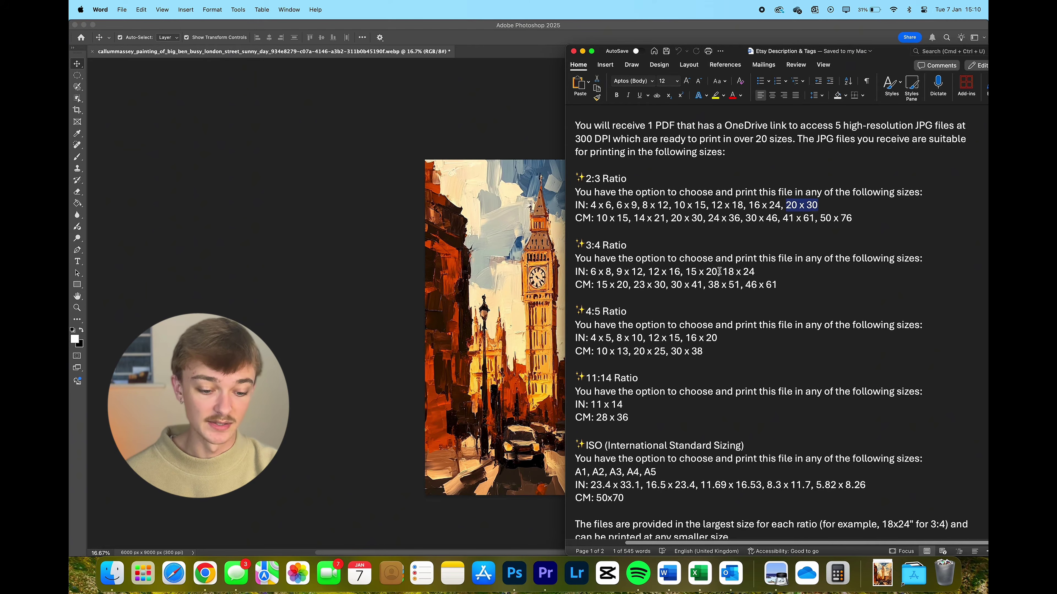
left_click_drag(721, 271, 755, 272)
left_click_drag(684, 338, 728, 339)
left_click_drag(591, 405, 627, 406)
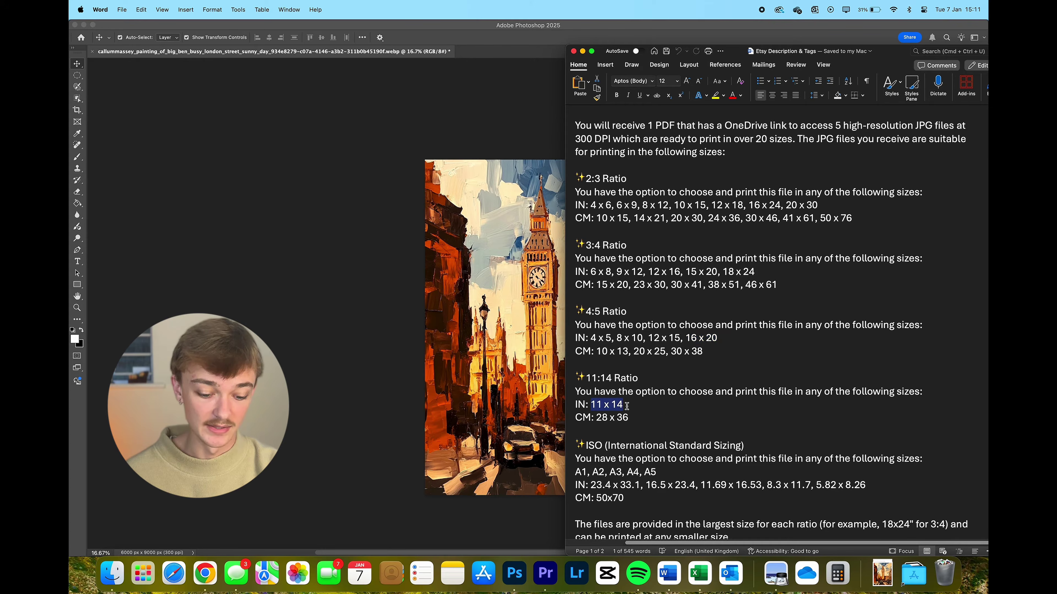
left_click_drag(591, 488, 640, 491)
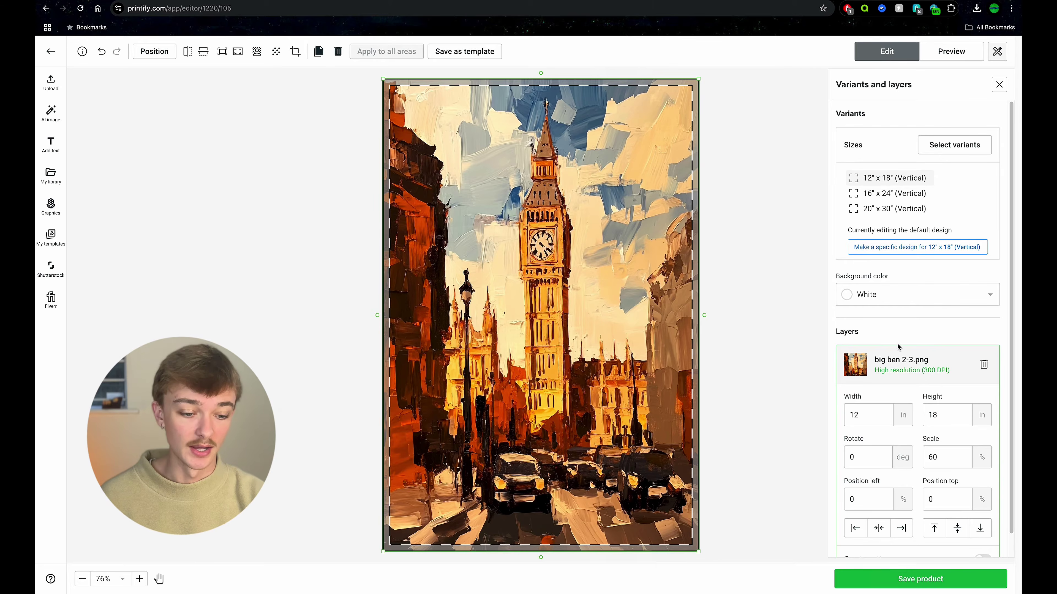
Step: Check how the Big Ben print fits the 16 x 24, 20 x 30 and 12 x 18 inch vertical variants
left_click(885, 194)
left_click(887, 209)
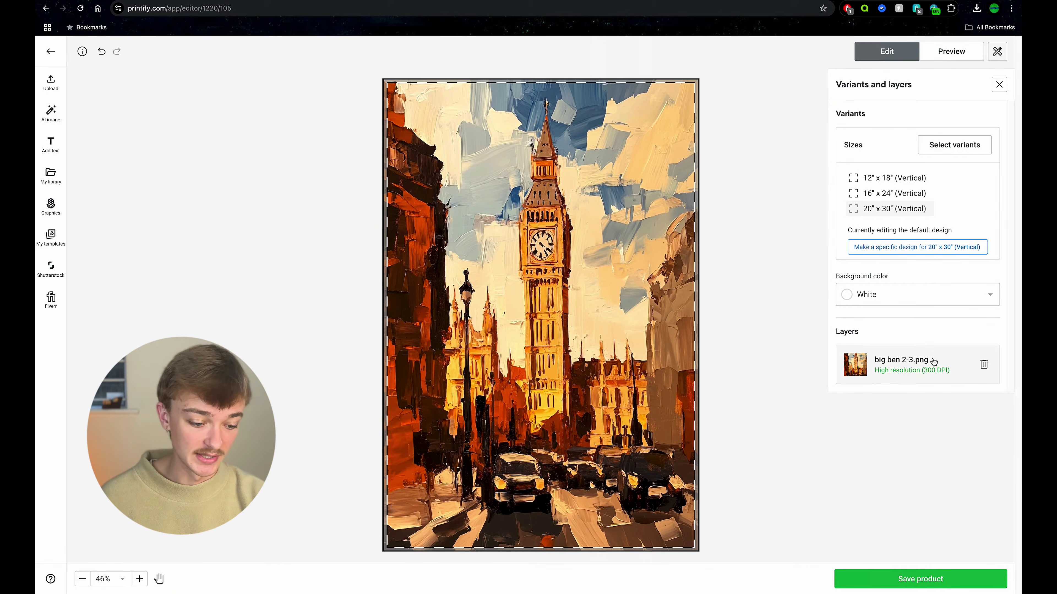
left_click(881, 194)
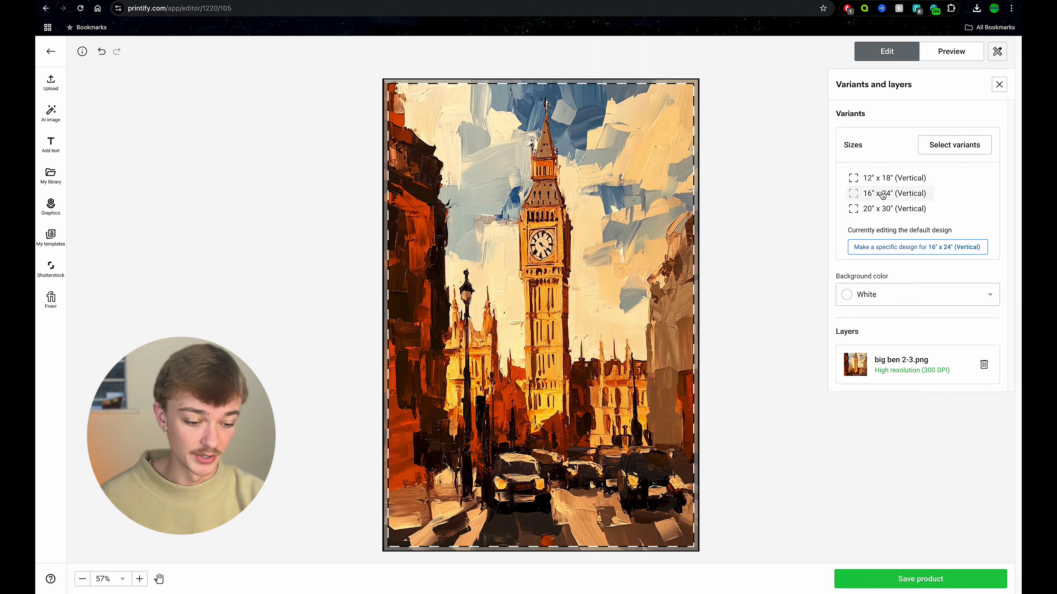
left_click(878, 183)
Step: Preview the print product in the Context 1 and Context 2 room mockups
left_click(949, 53)
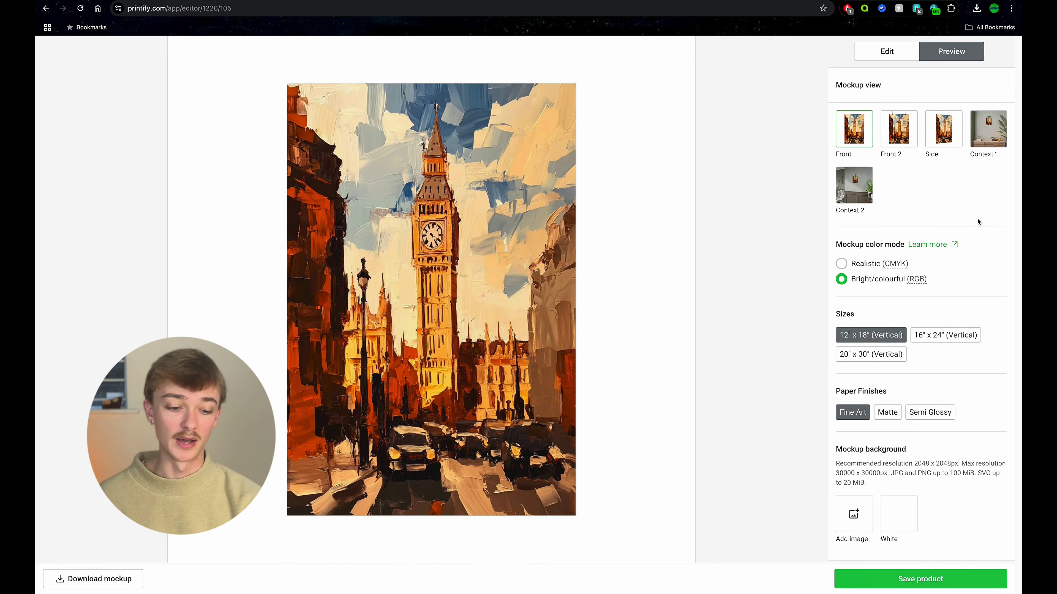
left_click(980, 147)
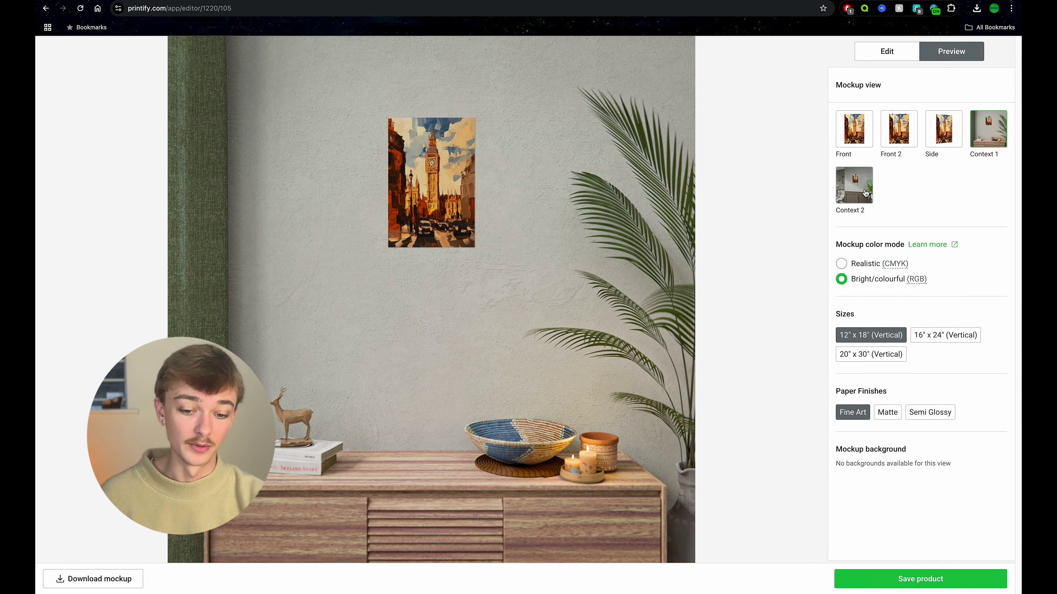
left_click(865, 192)
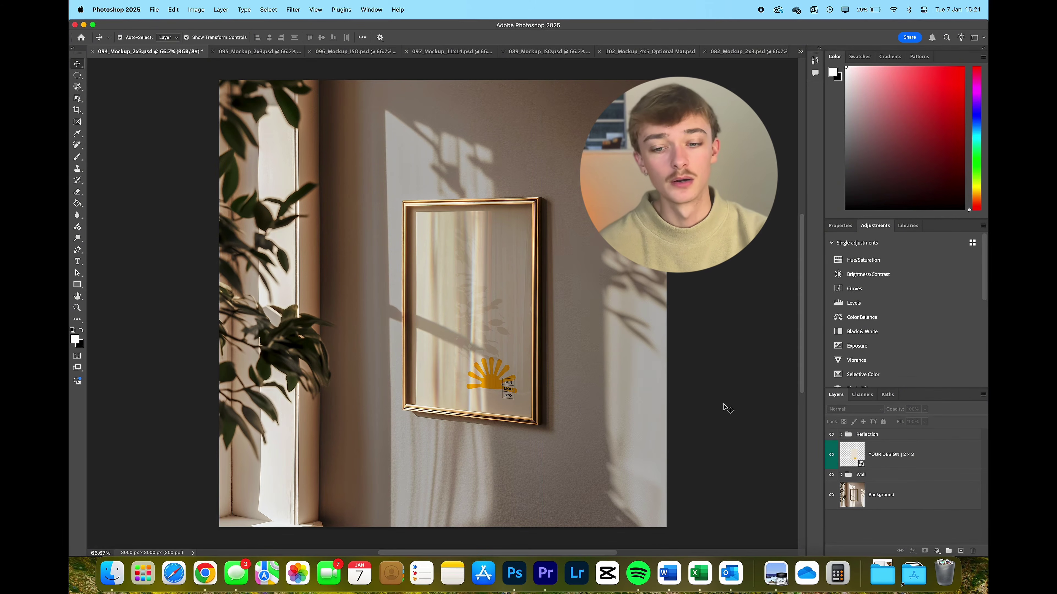
Step: Open the YOUR DESIGN | 2 x 3 smart object of the 094_Mockup_2x3 file for editing
left_click(868, 462)
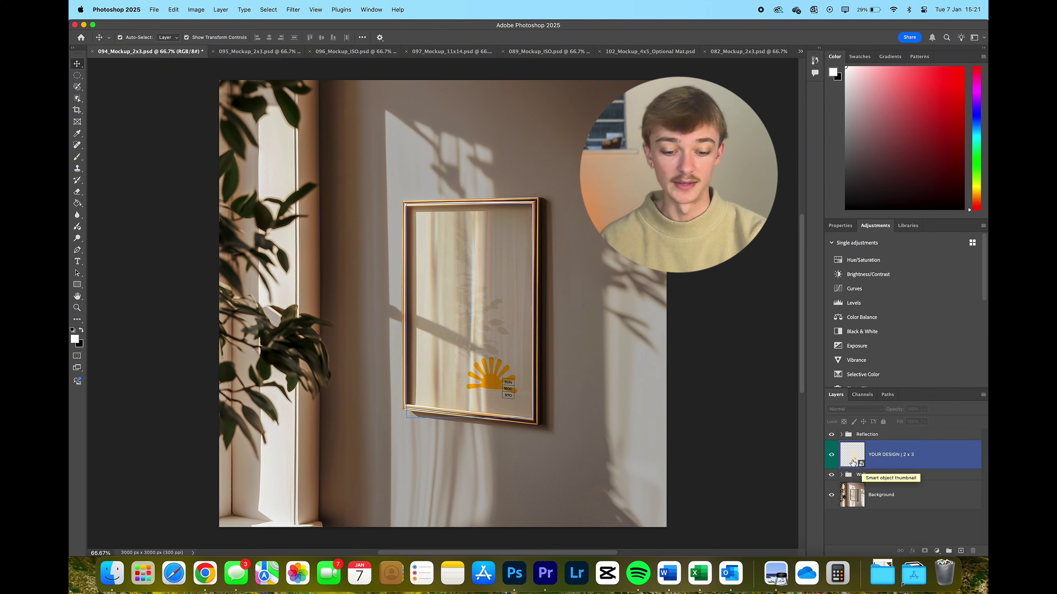
left_click(733, 387)
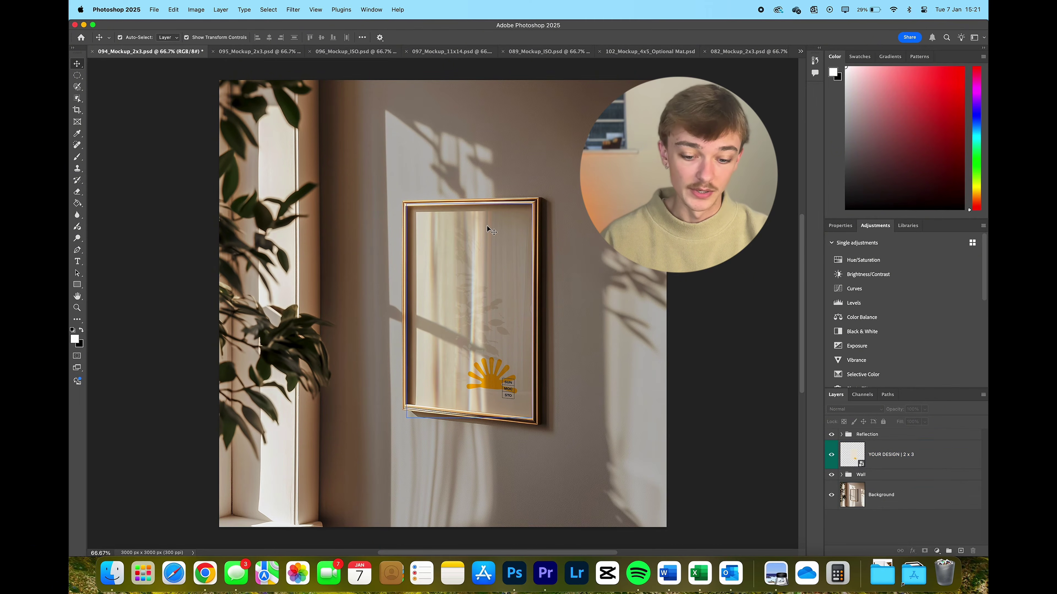
left_click(881, 494)
left_click(895, 526)
left_click(890, 454)
left_click(860, 474)
double_click(857, 464)
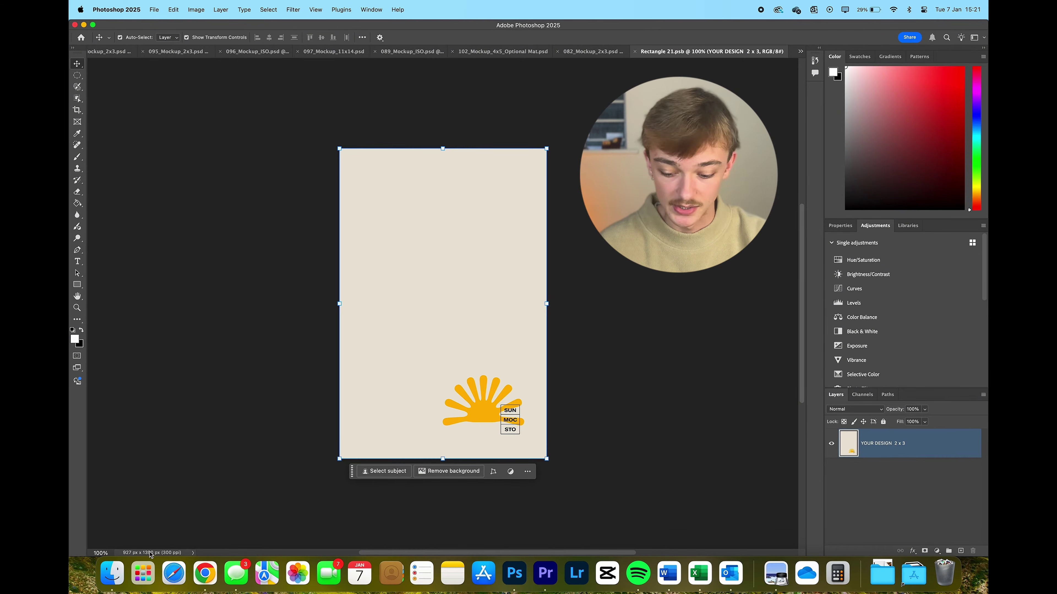
Step: Place big ben 2-3.png over the 094 mockup's placeholder design, then save and close the smart object
left_click(113, 574)
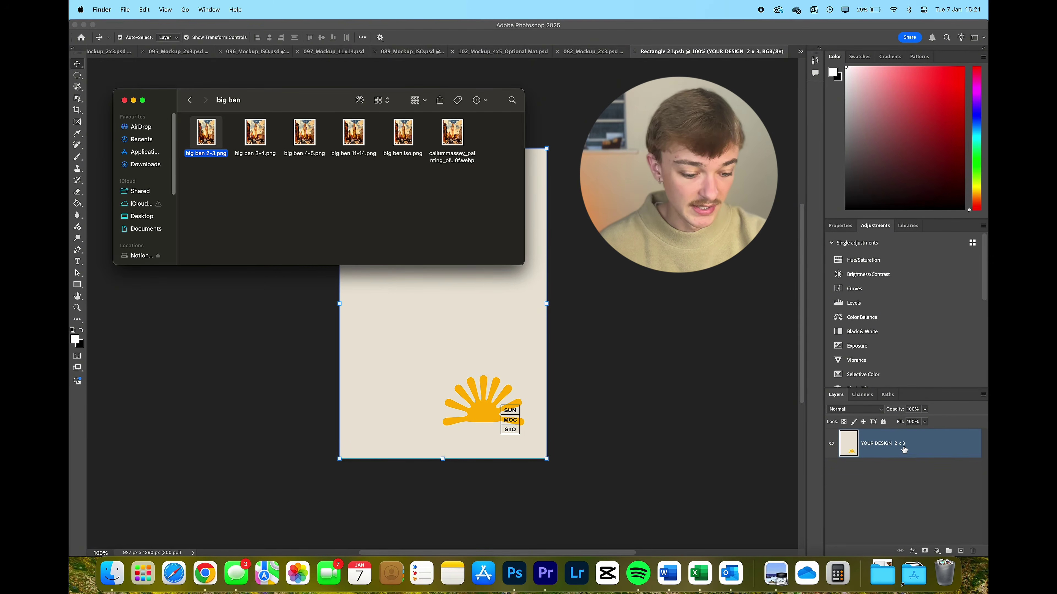
left_click_drag(213, 133, 466, 354)
left_click(154, 10)
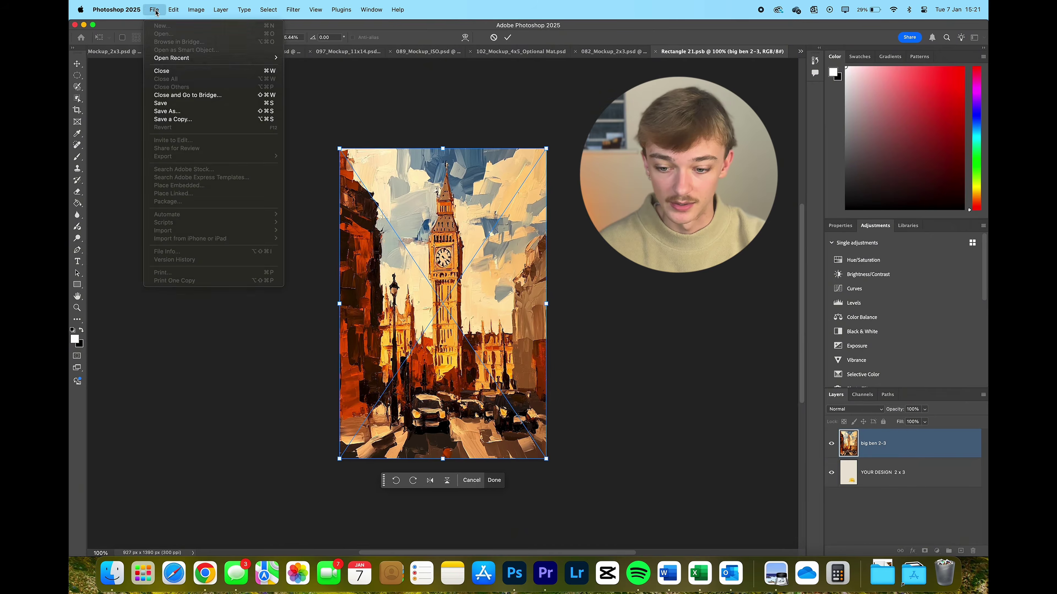
left_click(188, 104)
left_click(528, 192)
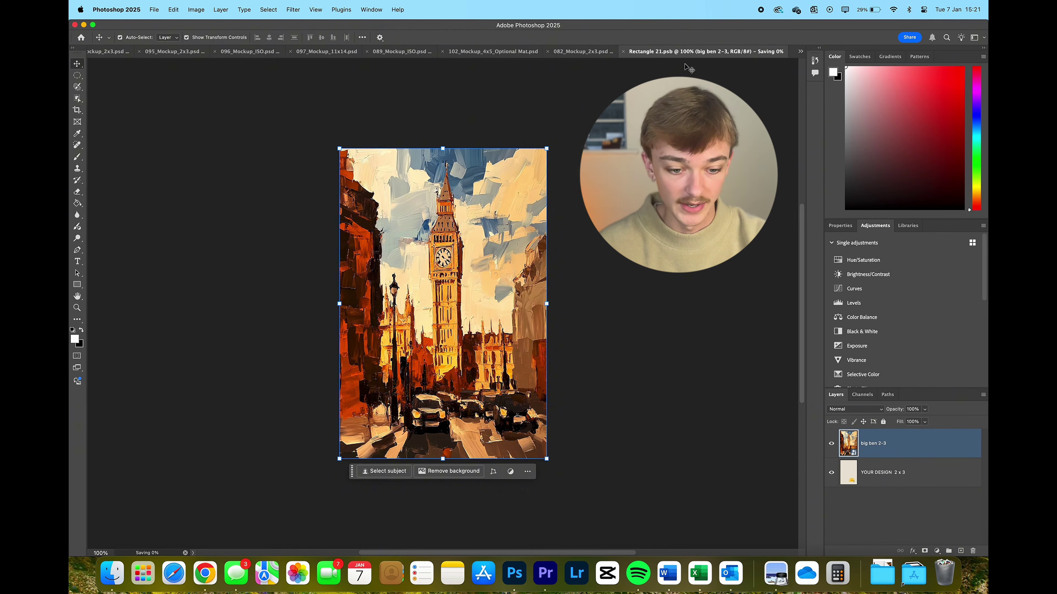
left_click(596, 51)
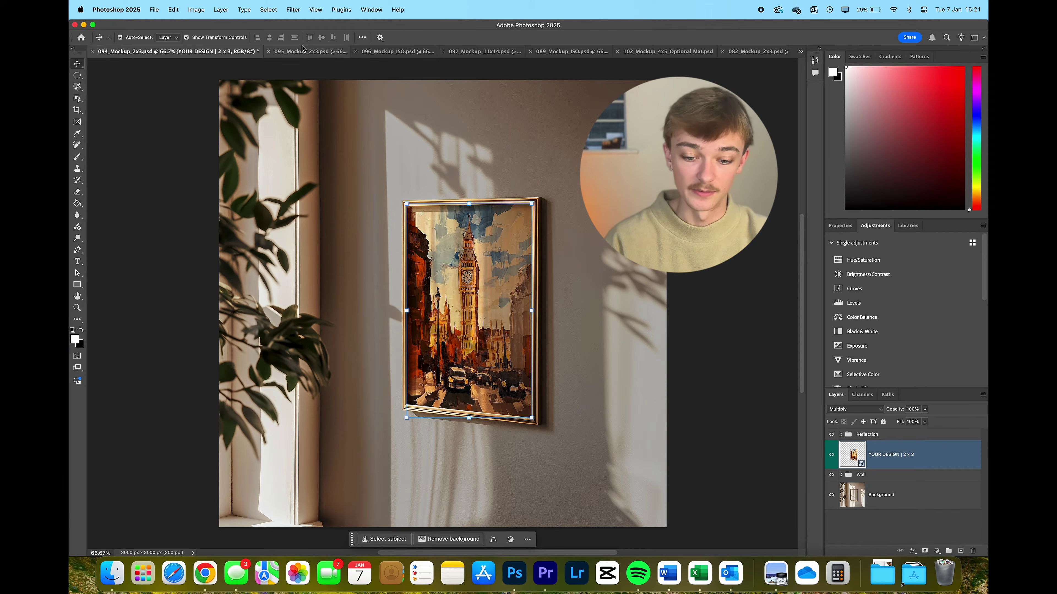
Step: In 095_Mockup_2x3, place big ben 2-3.png inside the YOUR DESIGN smart object, then save and close it
left_click(273, 54)
left_click(889, 465)
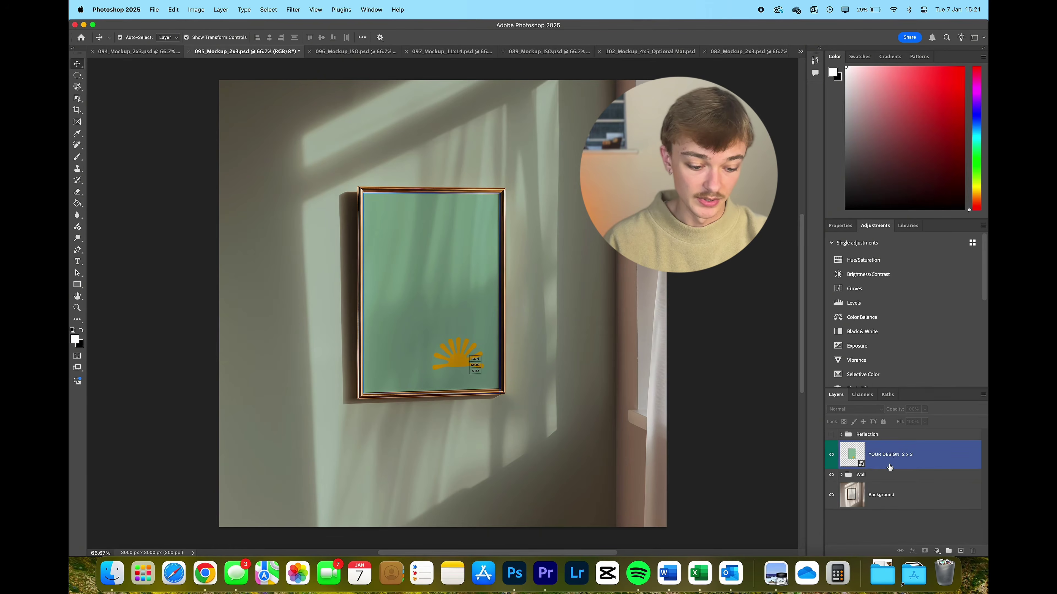
double_click(861, 463)
key("super+Tab")
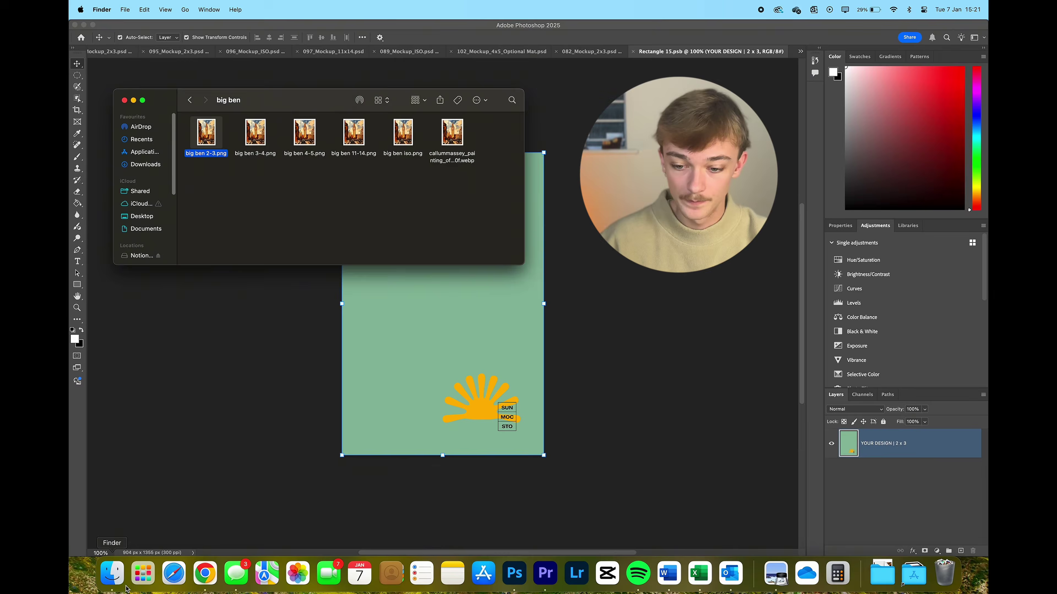
left_click_drag(205, 144, 366, 294)
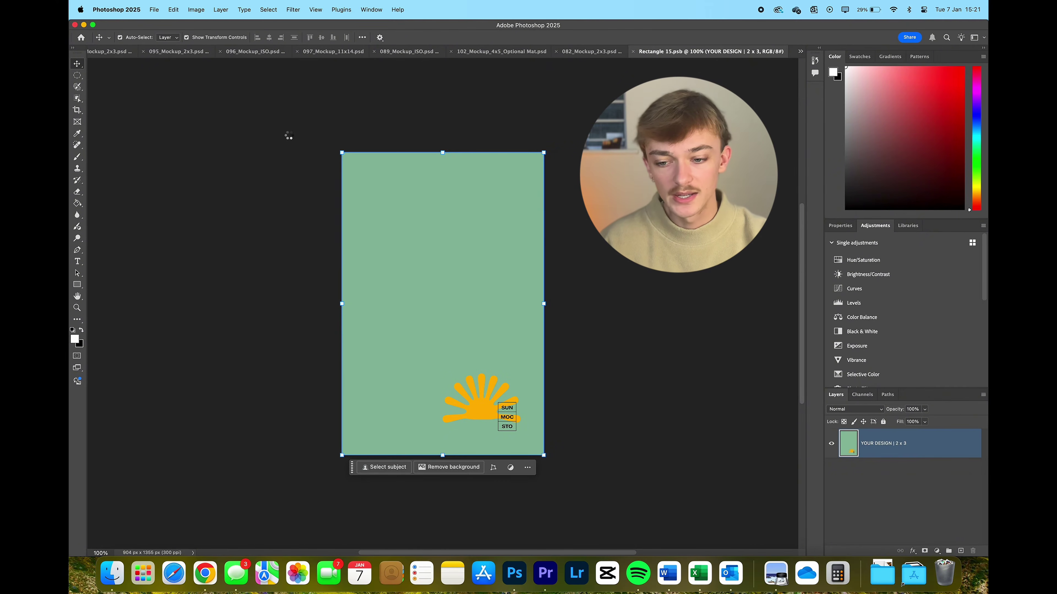
left_click(154, 9)
left_click(197, 104)
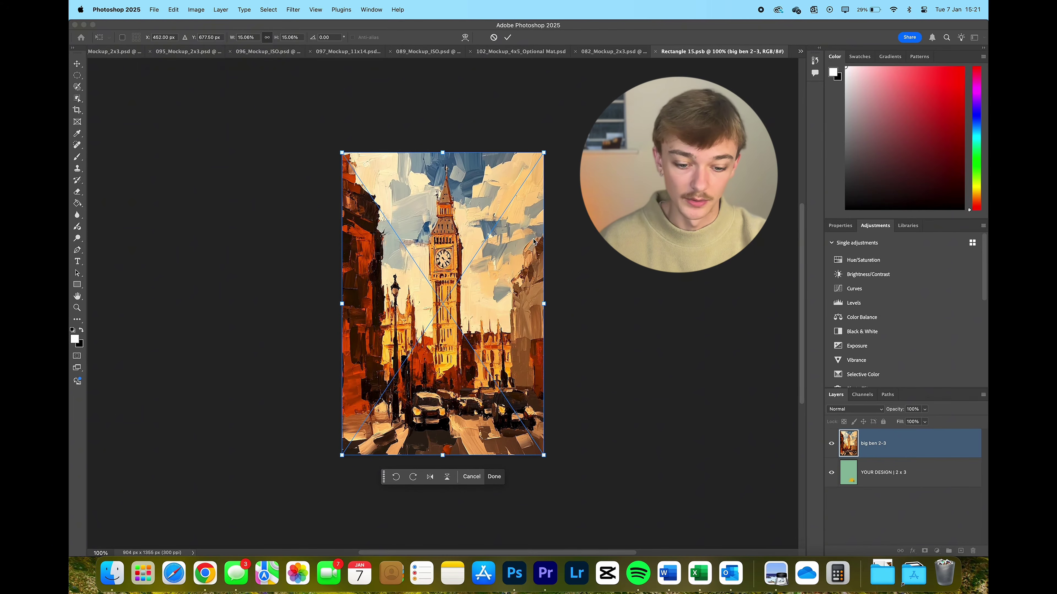
key("Return")
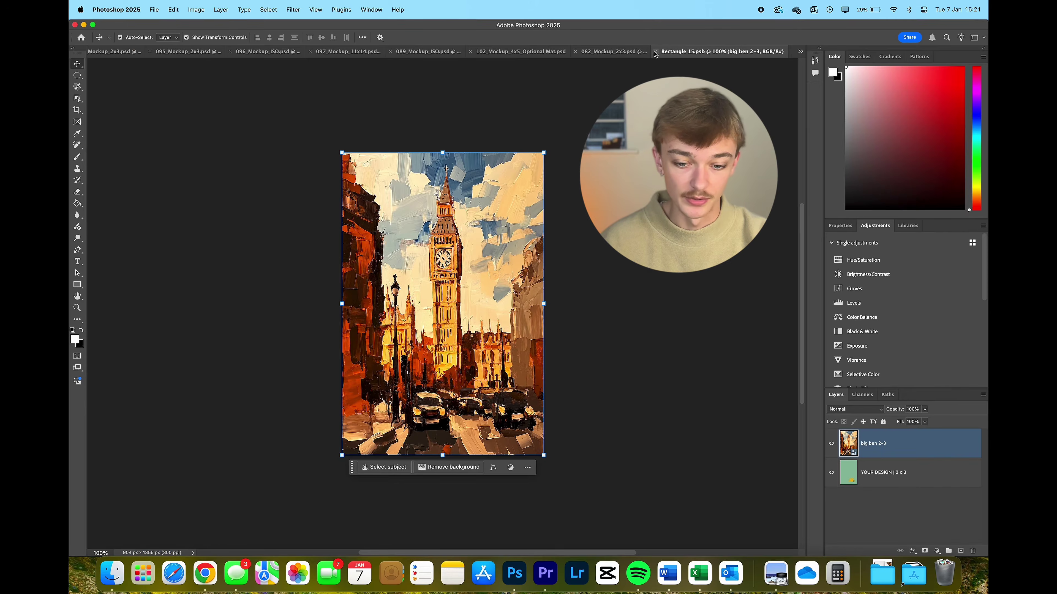
key("super+w")
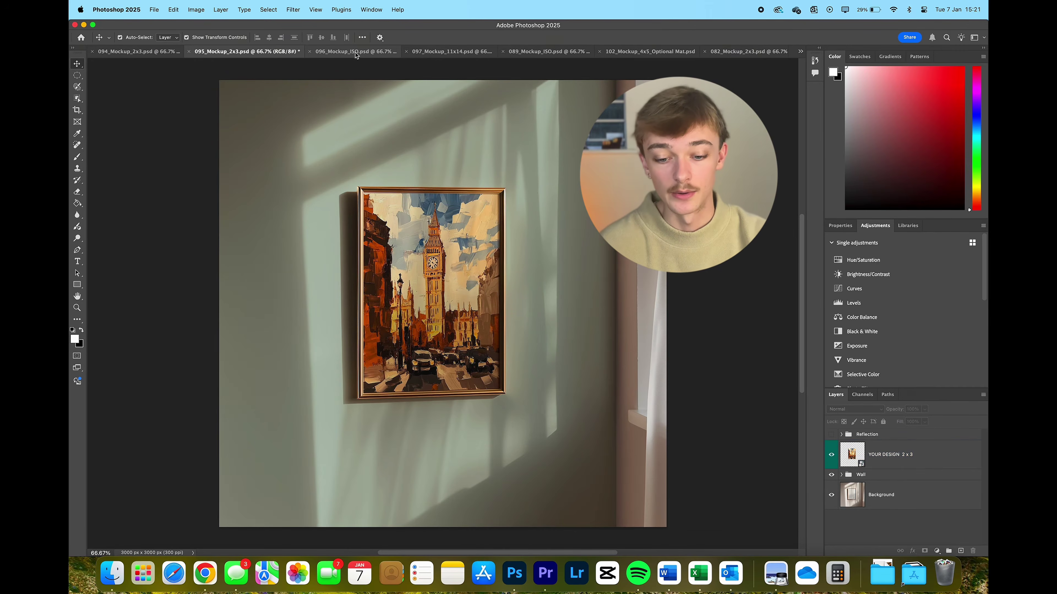
Step: In 096_Mockup_ISO, place big ben iso.png inside the YOUR DESIGN smart object, then save and close it
left_click(391, 51)
double_click(860, 465)
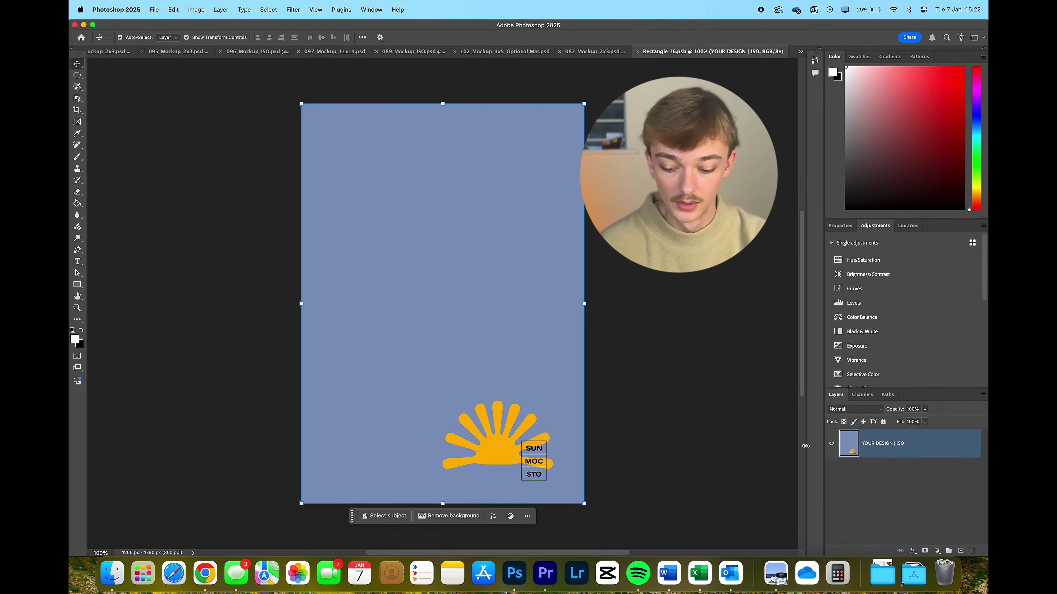
left_click(112, 573)
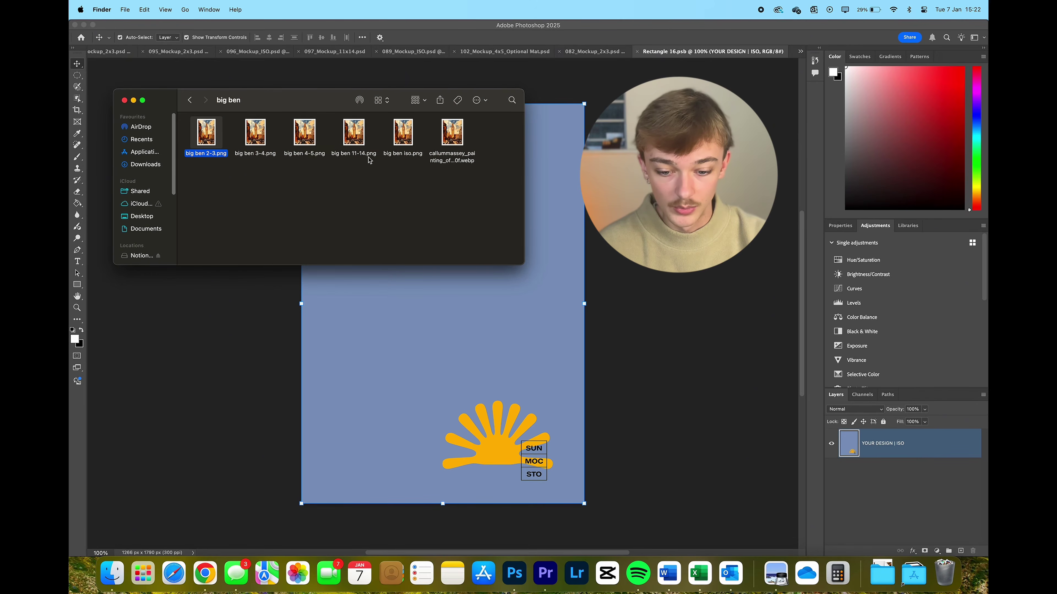
left_click_drag(403, 140, 391, 232)
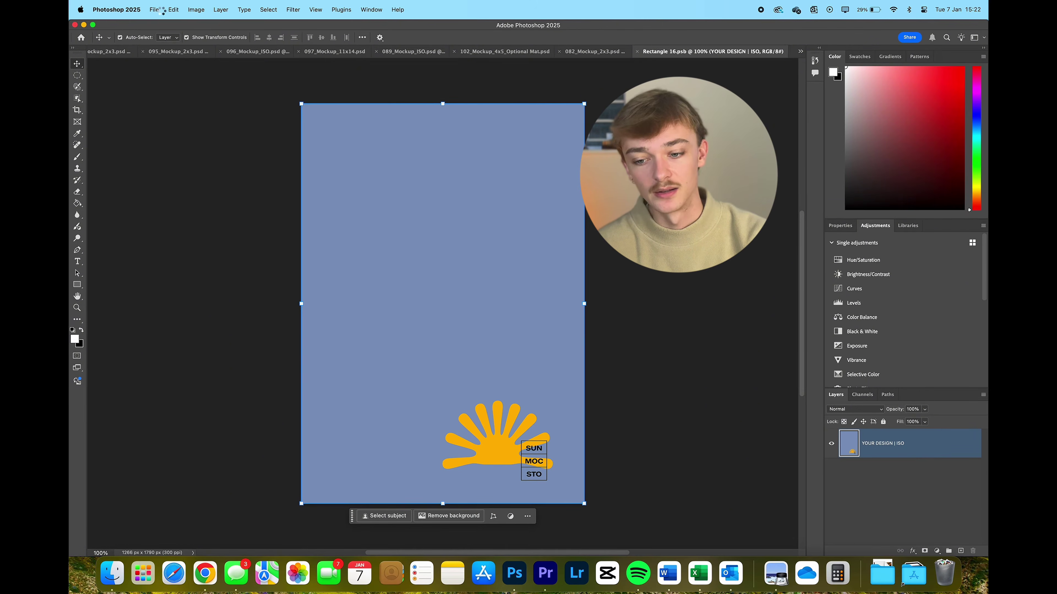
left_click(155, 10)
left_click(207, 107)
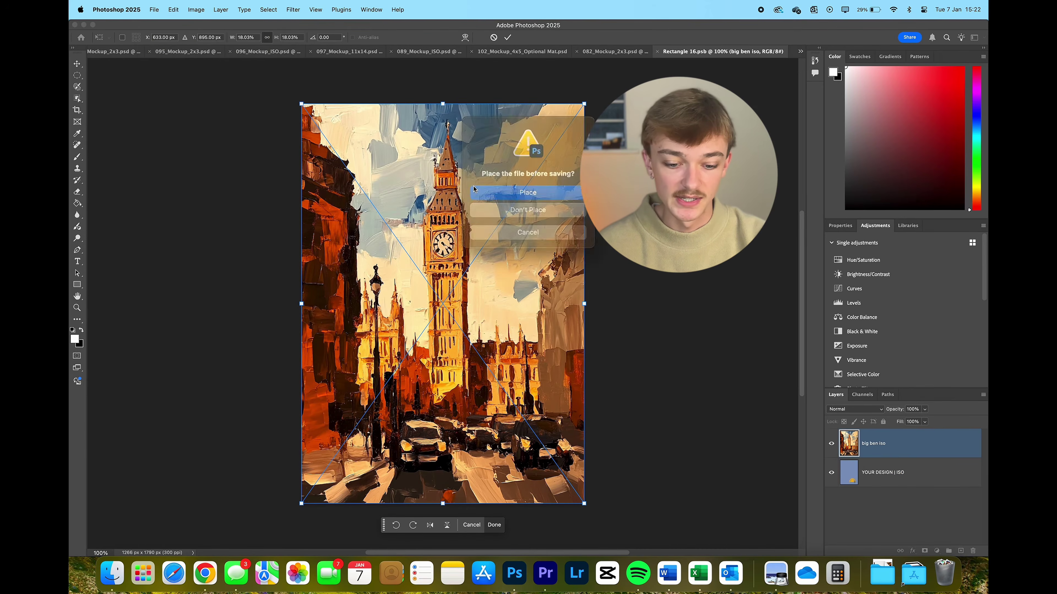
left_click(520, 192)
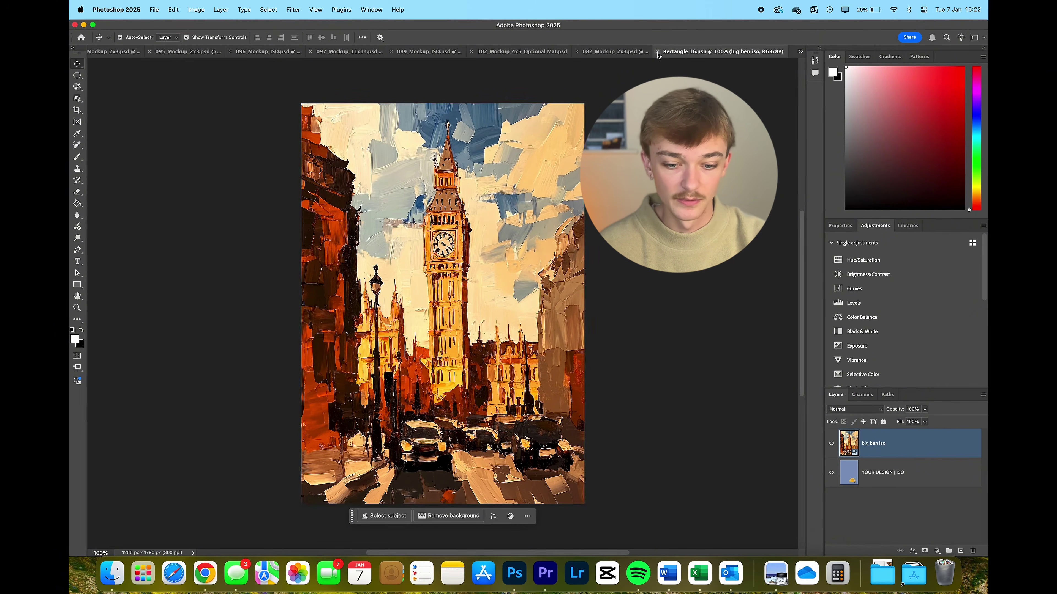
left_click(658, 53)
Step: In 097_Mockup_11x14, place big ben 11-14.png inside the YOUR DESIGN smart object, then save and close it
left_click(460, 58)
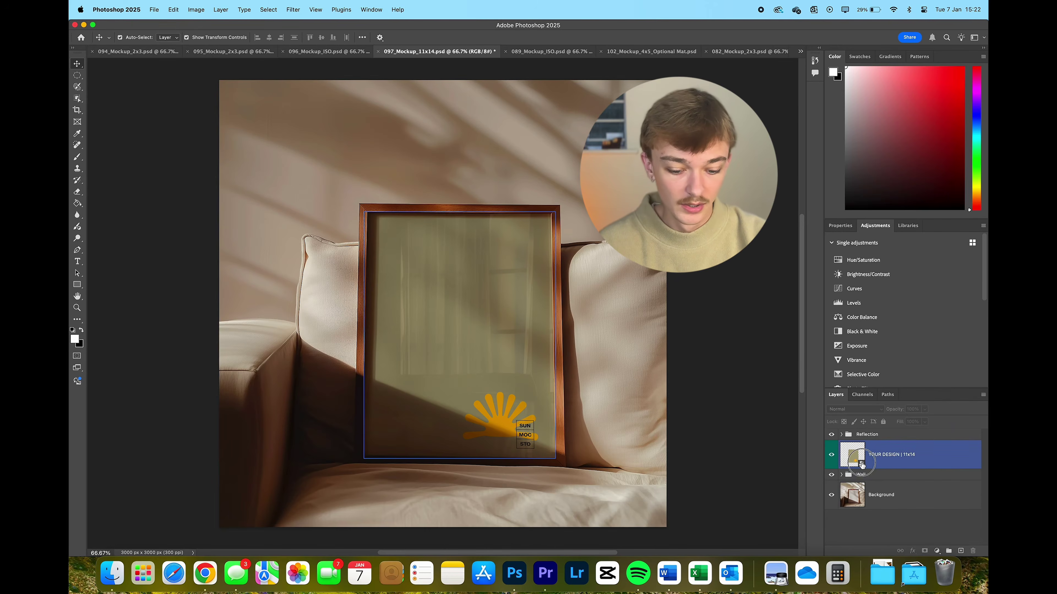
double_click(860, 463)
left_click(111, 573)
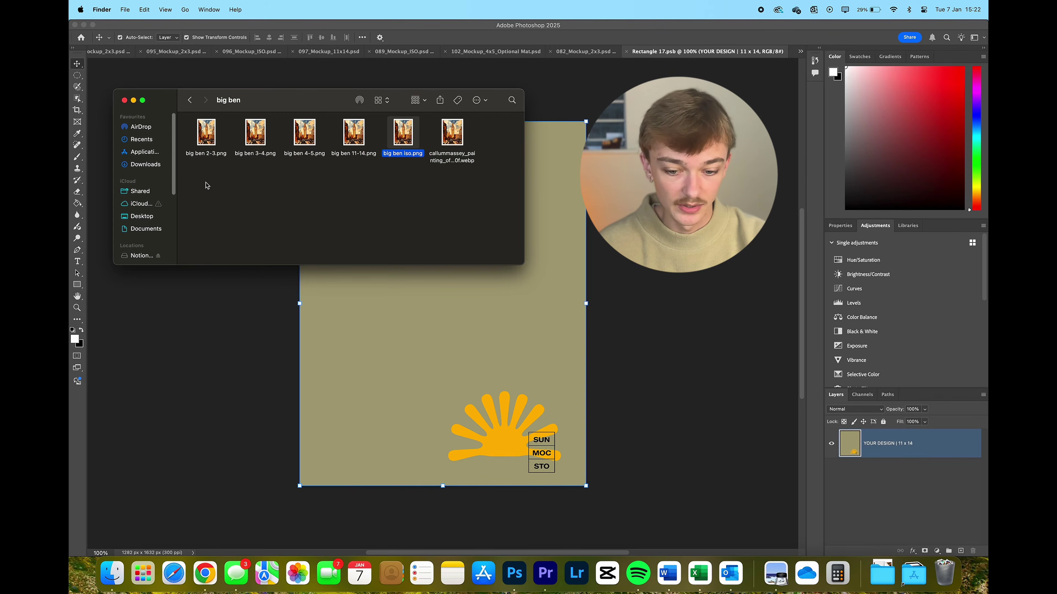
left_click_drag(344, 156, 439, 327)
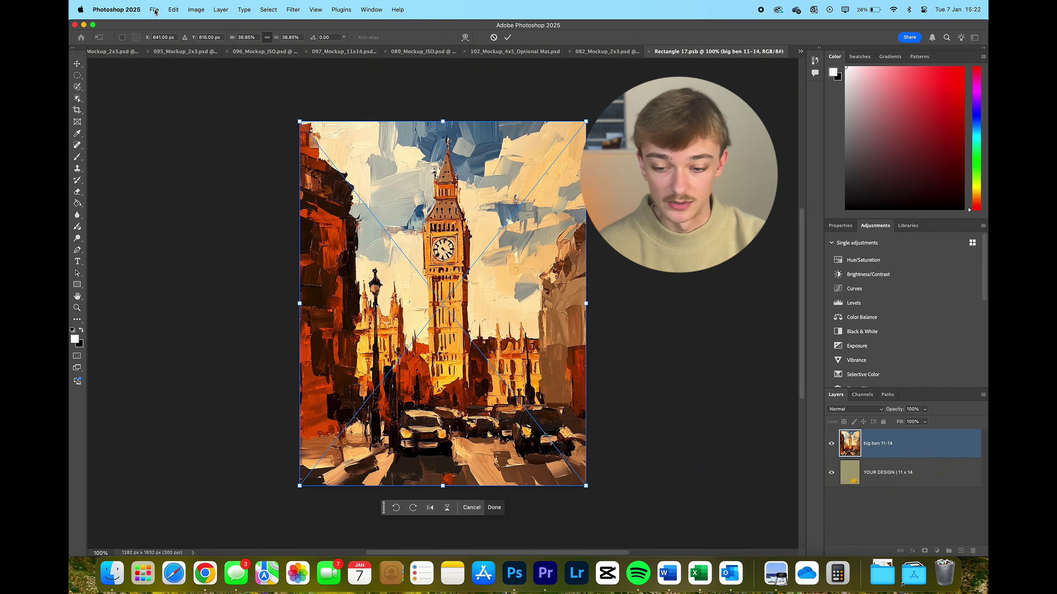
left_click(154, 9)
left_click(203, 104)
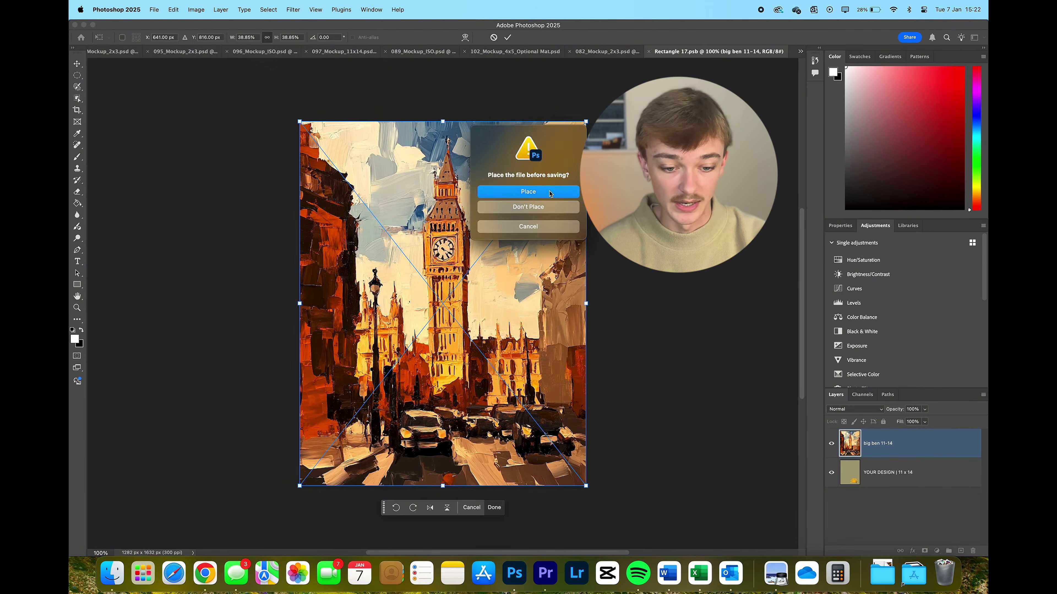
key("Return")
left_click(652, 55)
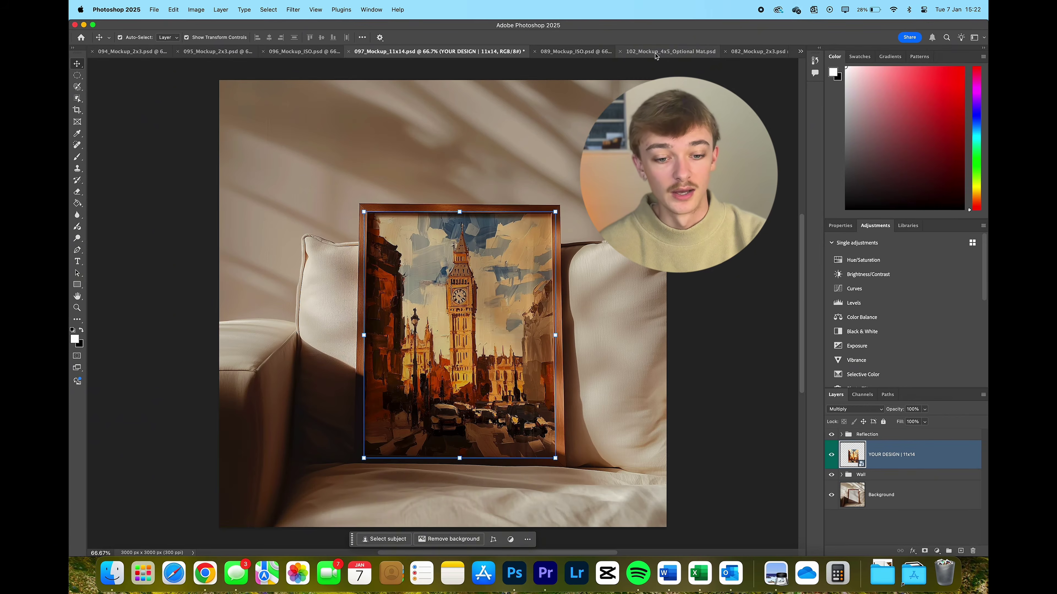
Step: In 089_Mockup_ISO, place big ben iso.png inside the YOUR DESIGN smart object, then save and close it
left_click(537, 51)
left_click(864, 466)
double_click(864, 466)
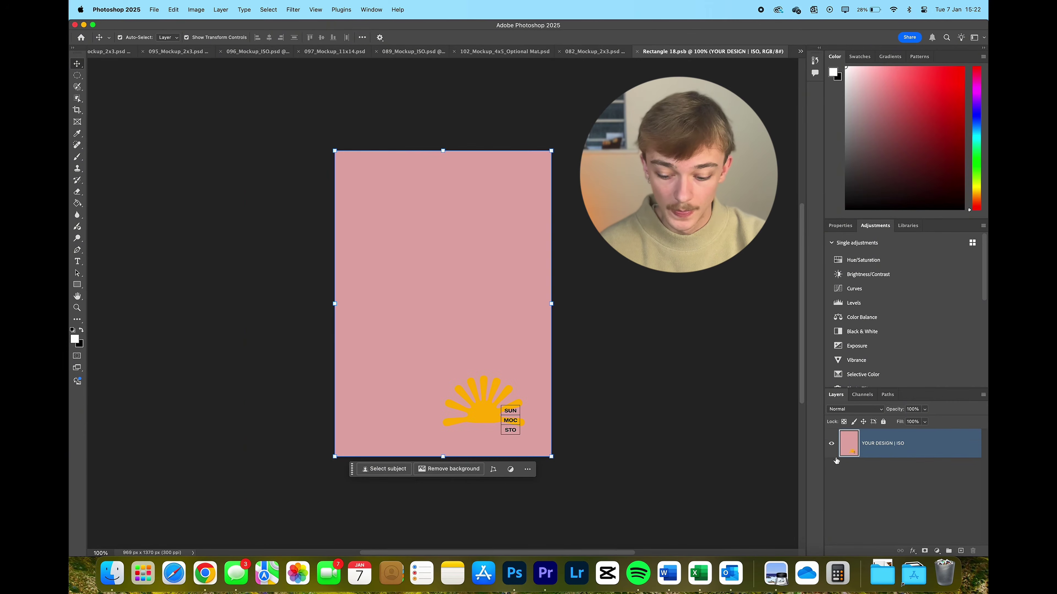
left_click(112, 574)
left_click_drag(416, 139, 429, 312)
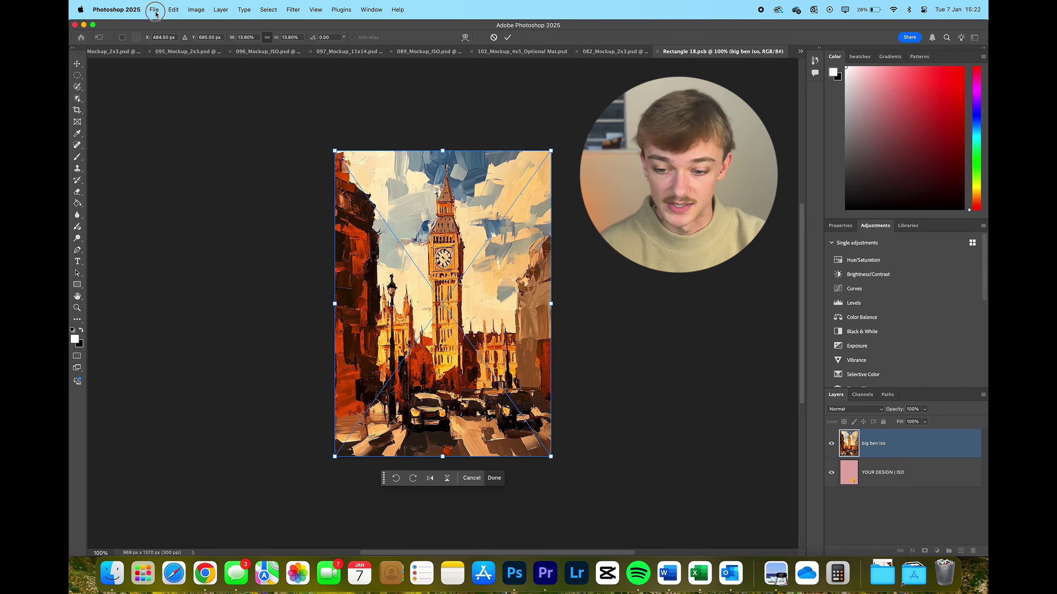
left_click(155, 10)
left_click(175, 105)
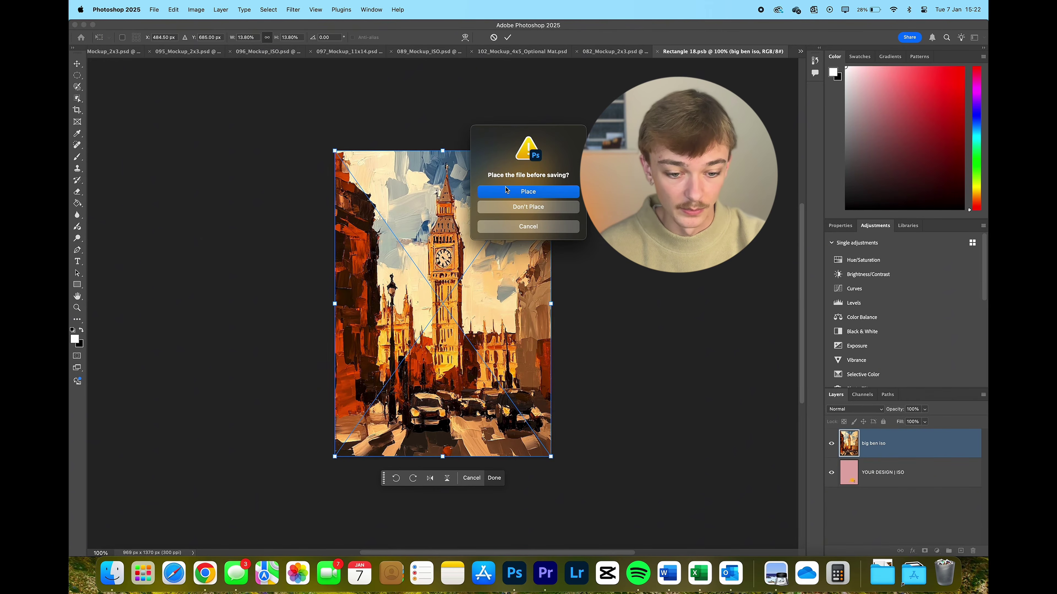
key("Return")
left_click(658, 52)
Step: In 102_Mockup_4x5_Optional Mat, place big ben 4-5.png inside the YOUR DESIGN smart object, then save and close it
left_click(675, 52)
double_click(862, 478)
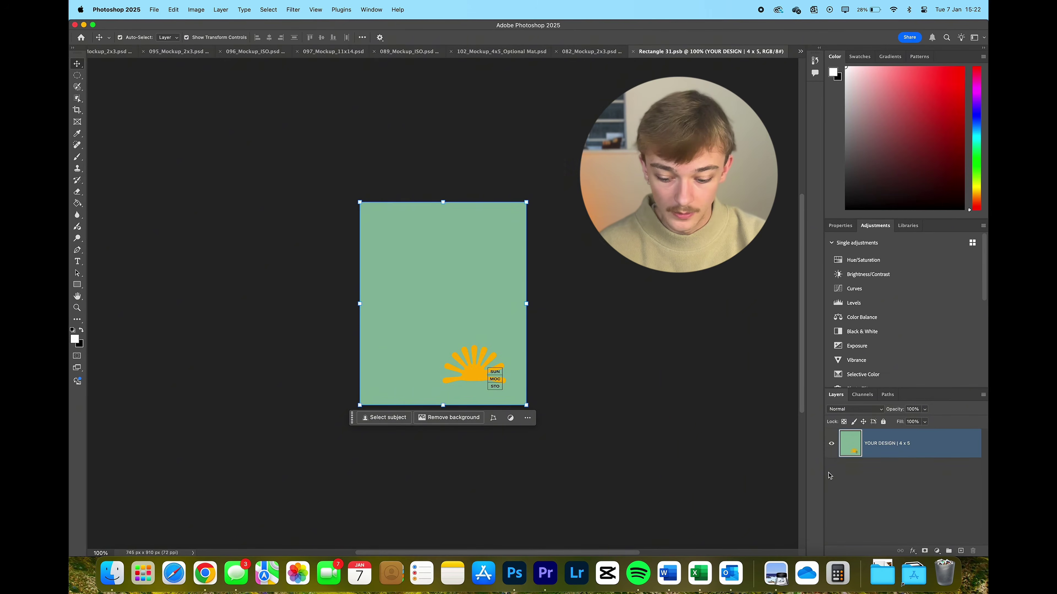
left_click(112, 573)
left_click_drag(304, 133, 420, 288)
left_click(154, 9)
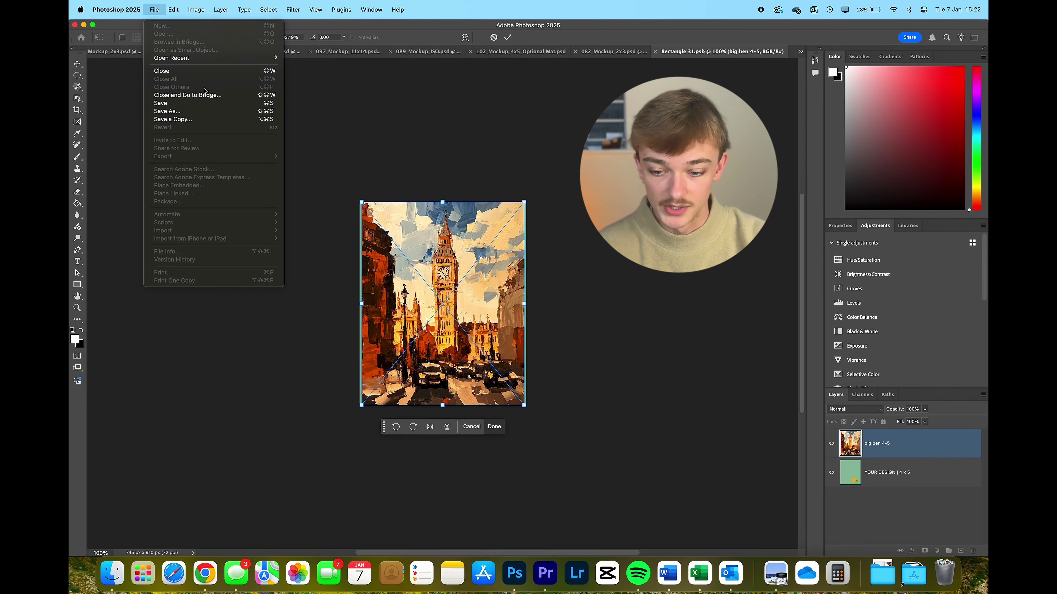
left_click(202, 104)
left_click(528, 192)
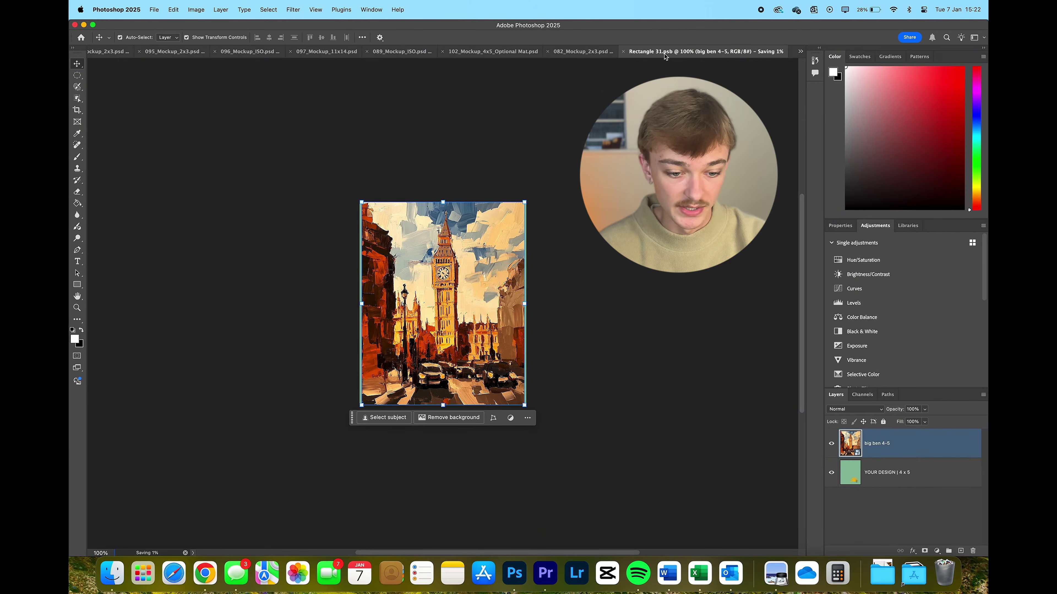
left_click(656, 51)
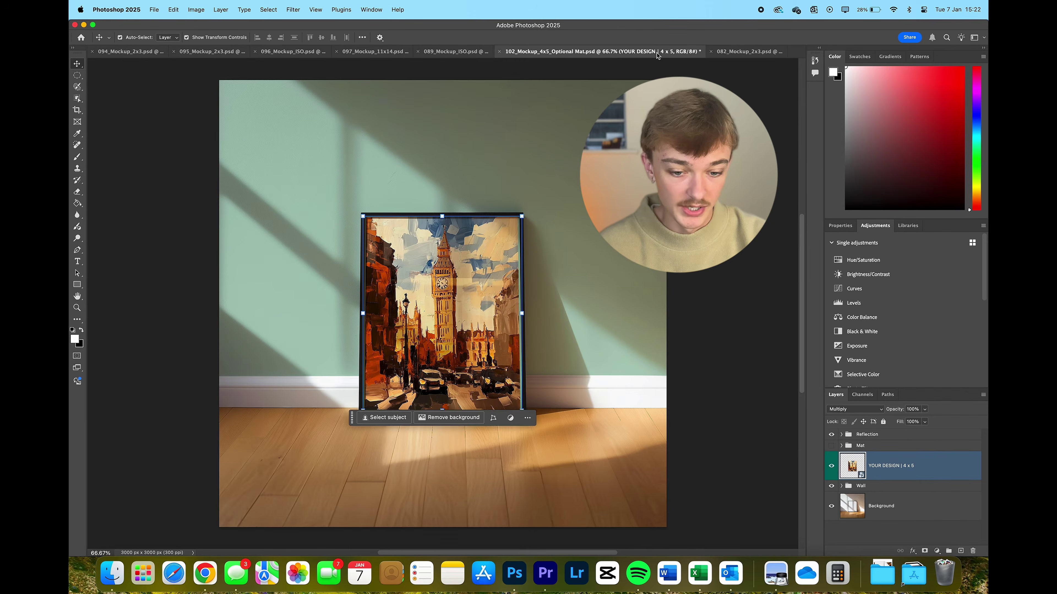
Step: Review the placed Big Ben artwork in the 089_Mockup_ISO, 097_Mockup_11x14, 096_Mockup_ISO and 102_Mockup_4x5_Optional Mat documents
left_click(471, 52)
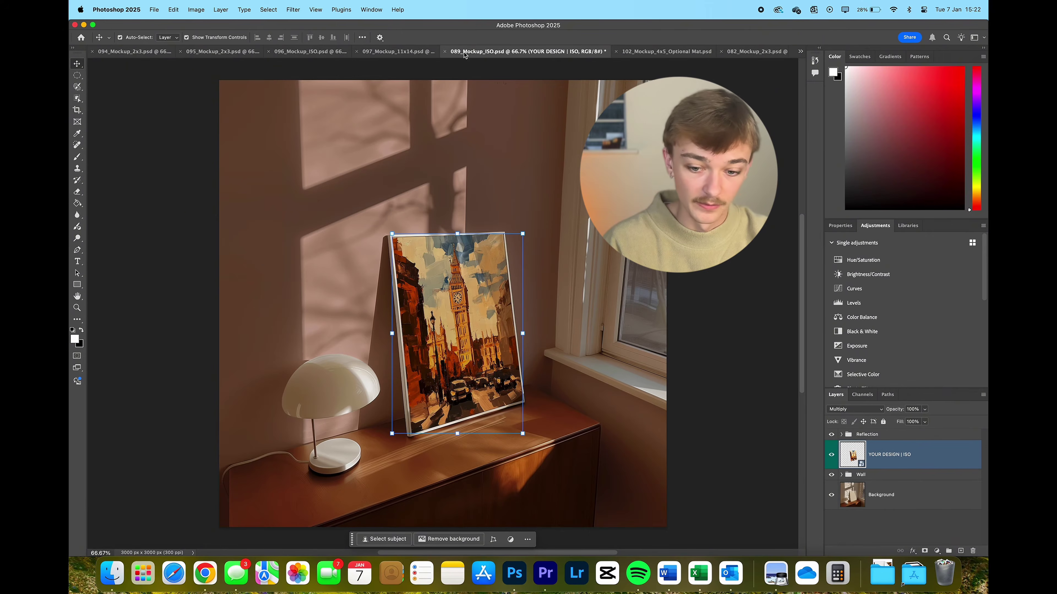
left_click(376, 52)
left_click(317, 53)
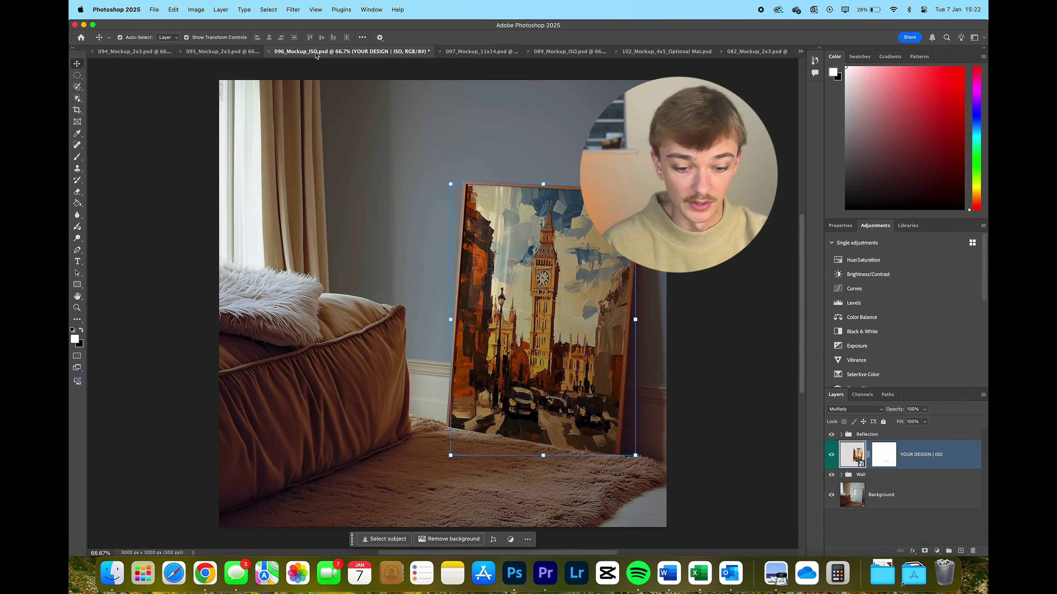
left_click(712, 52)
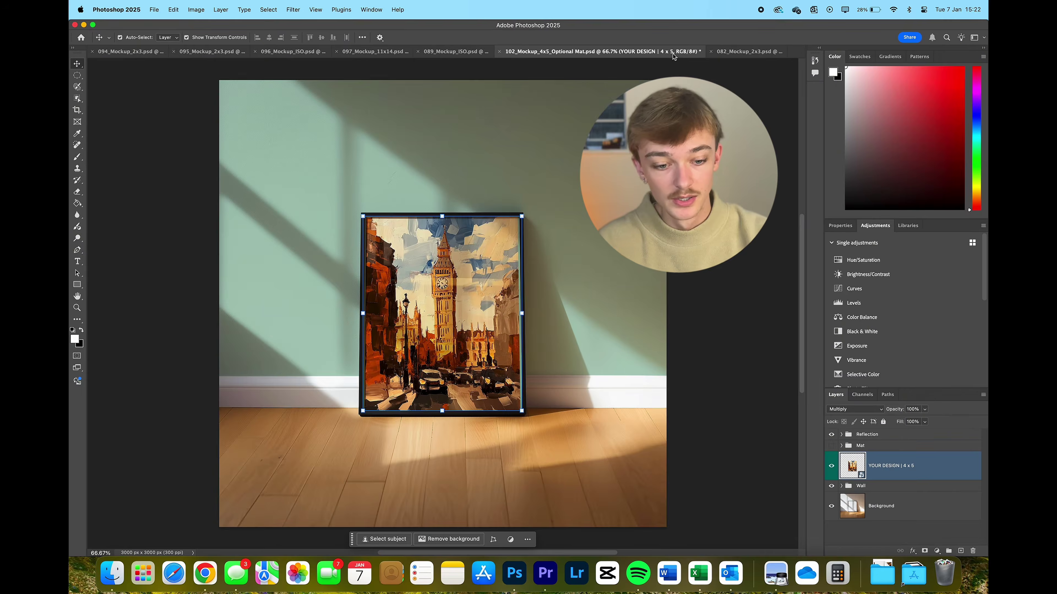
Step: In 082_Mockup_2x3, place big ben 2-3.png inside the YOUR DESIGN smart object, then save and close it
left_click(718, 52)
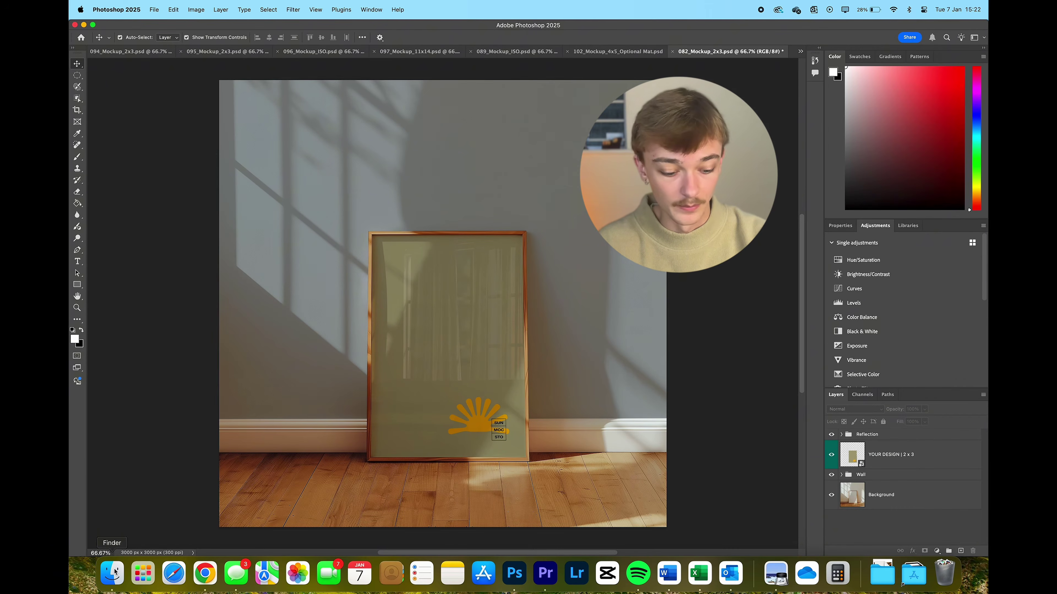
left_click(861, 494)
left_click(863, 460)
double_click(857, 457)
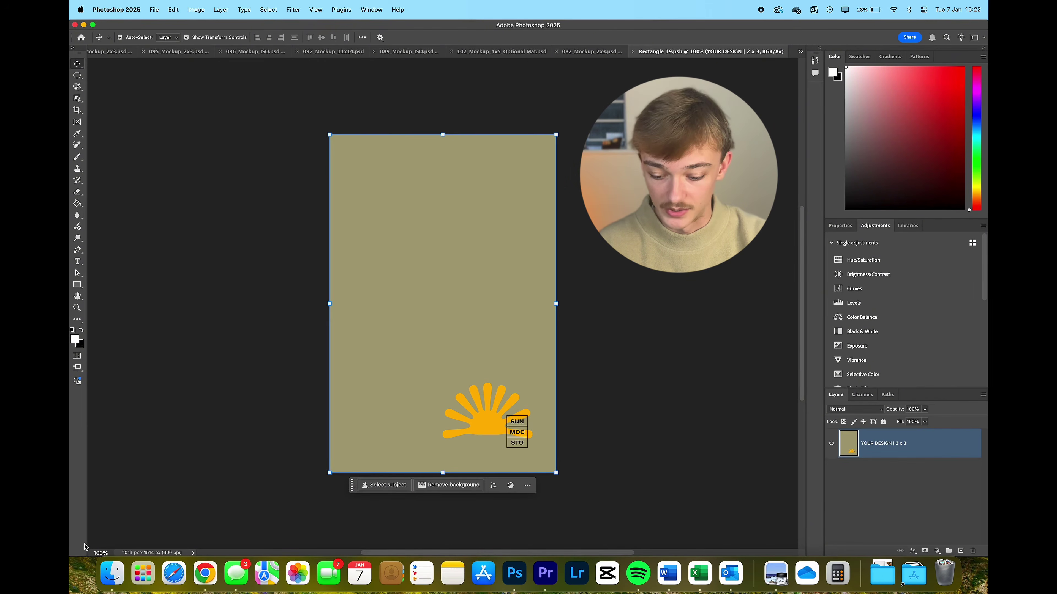
left_click(112, 573)
left_click_drag(204, 134, 395, 307)
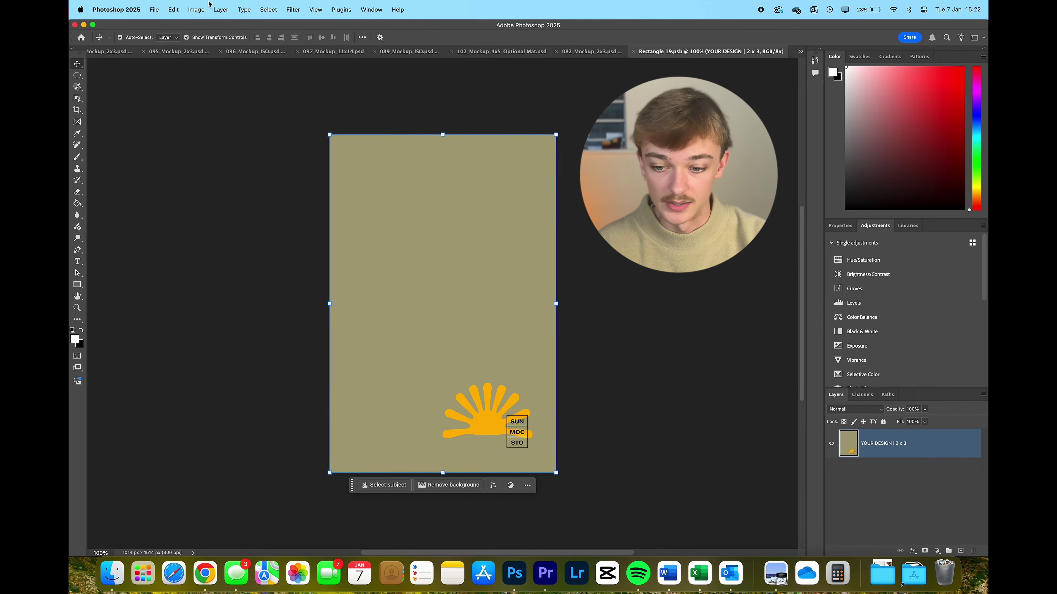
left_click(155, 10)
left_click(185, 104)
left_click(528, 189)
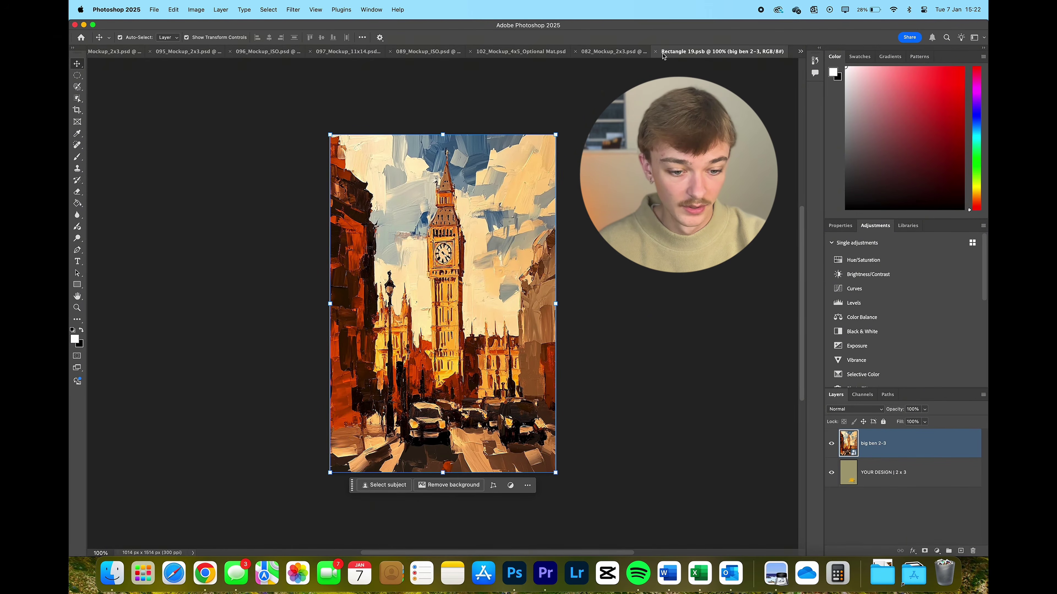
left_click(656, 51)
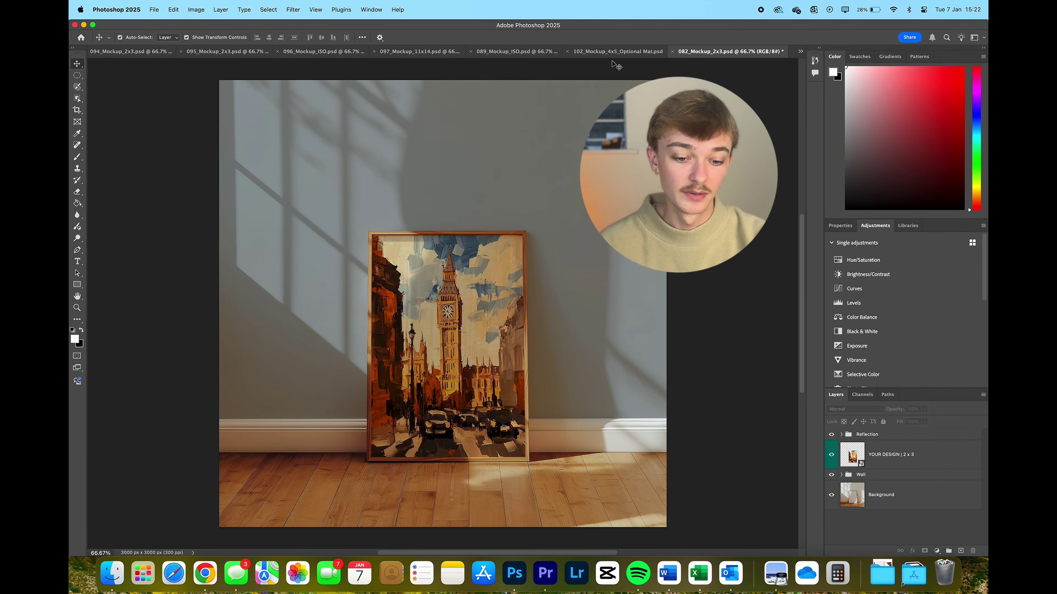
Step: Look back through the completed frame mockups, from 102_Mockup_4x5_Optional Mat to the 095 2x3 mockup
left_click(616, 51)
left_click(518, 51)
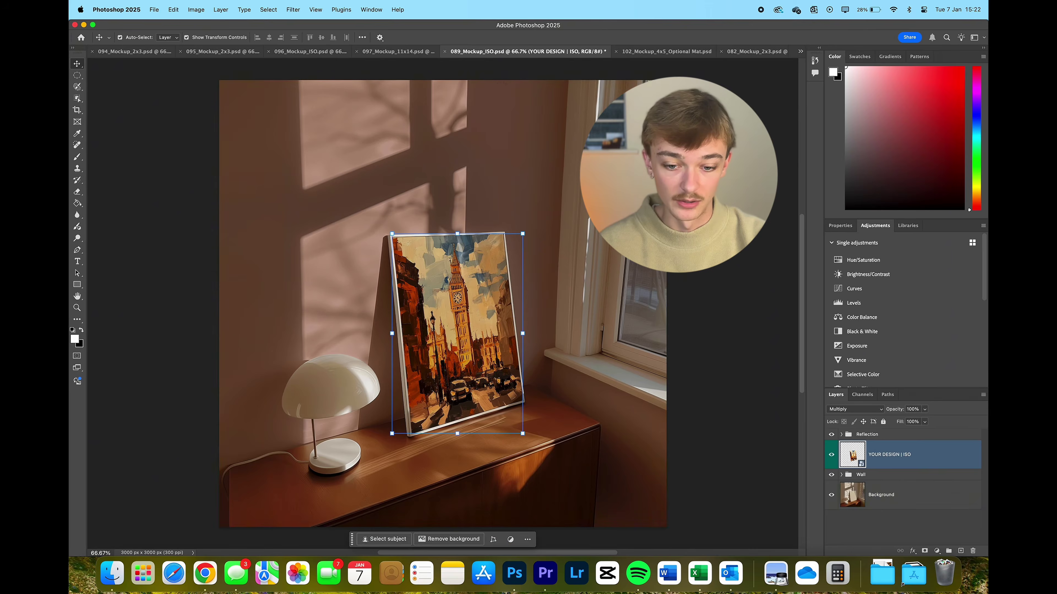
left_click(397, 52)
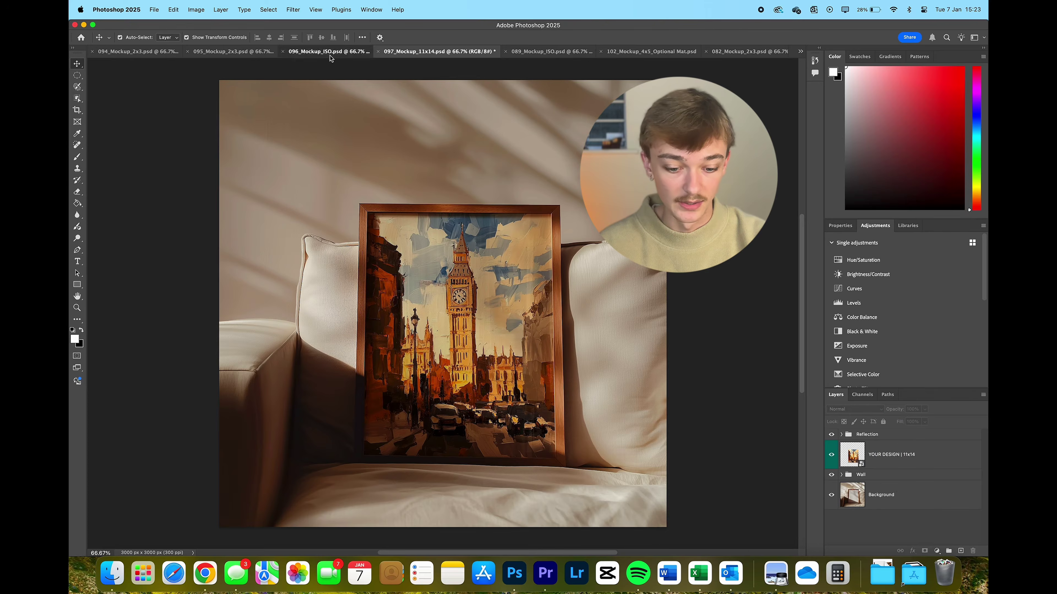
left_click(330, 52)
left_click(262, 51)
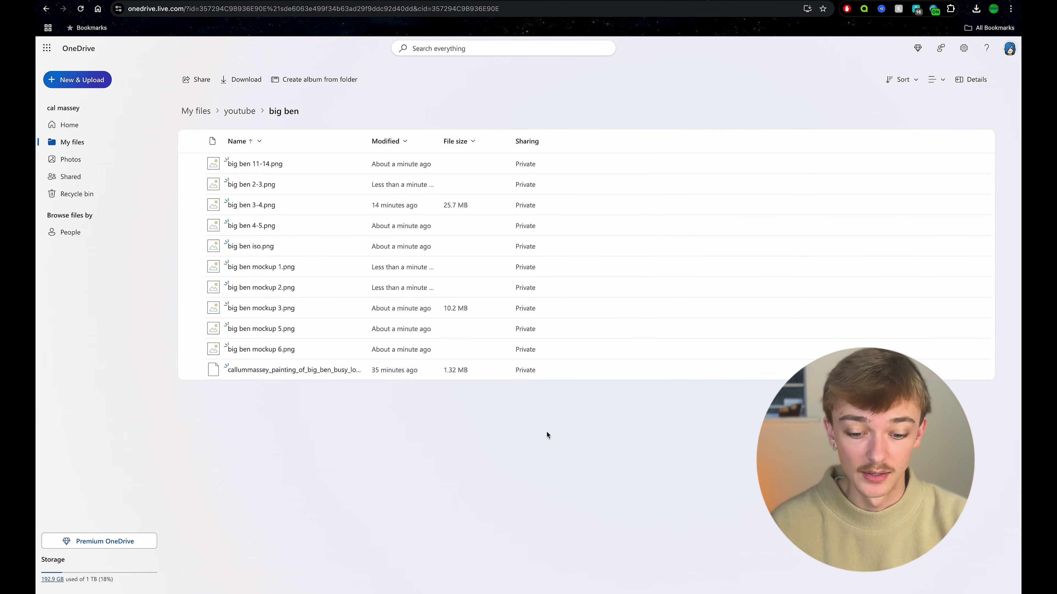
Step: In OneDrive, create a sharing link for the big ben folder that lets anyone view only, and copy it
left_click(204, 81)
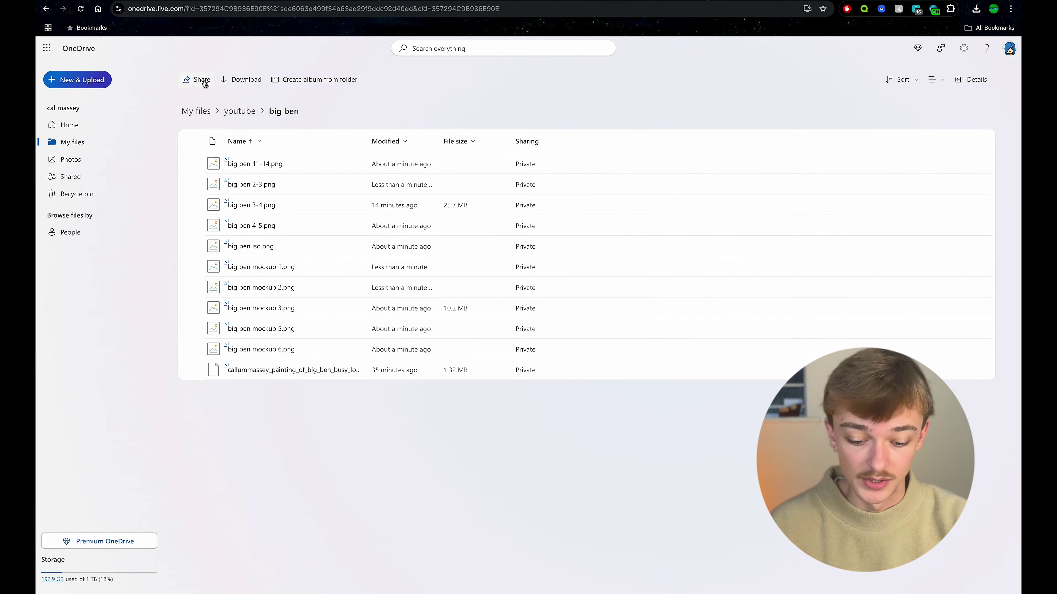
left_click(448, 357)
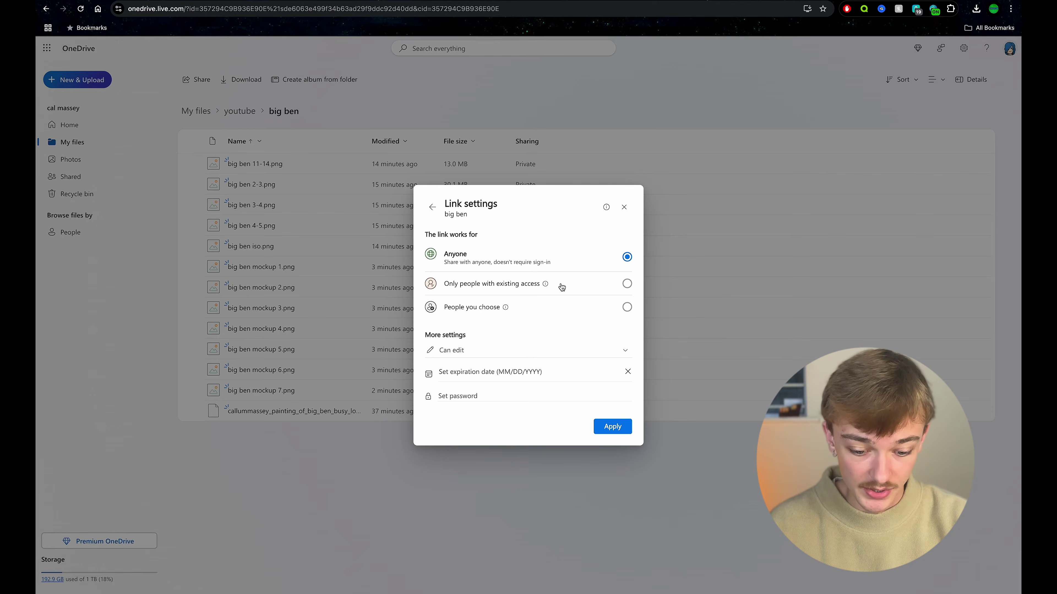
left_click(559, 354)
left_click(521, 392)
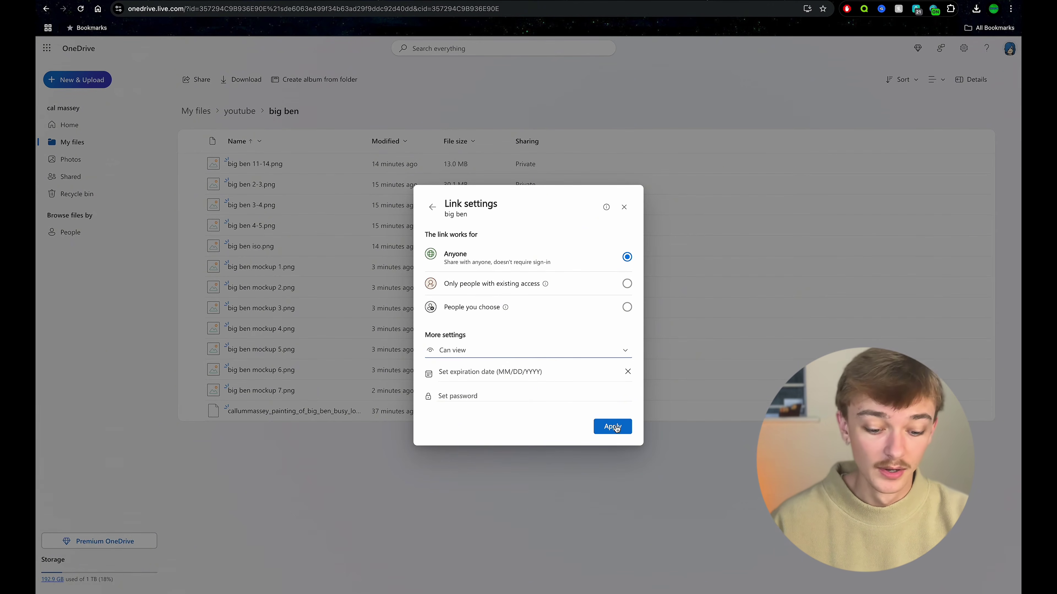
left_click(617, 429)
left_click(559, 371)
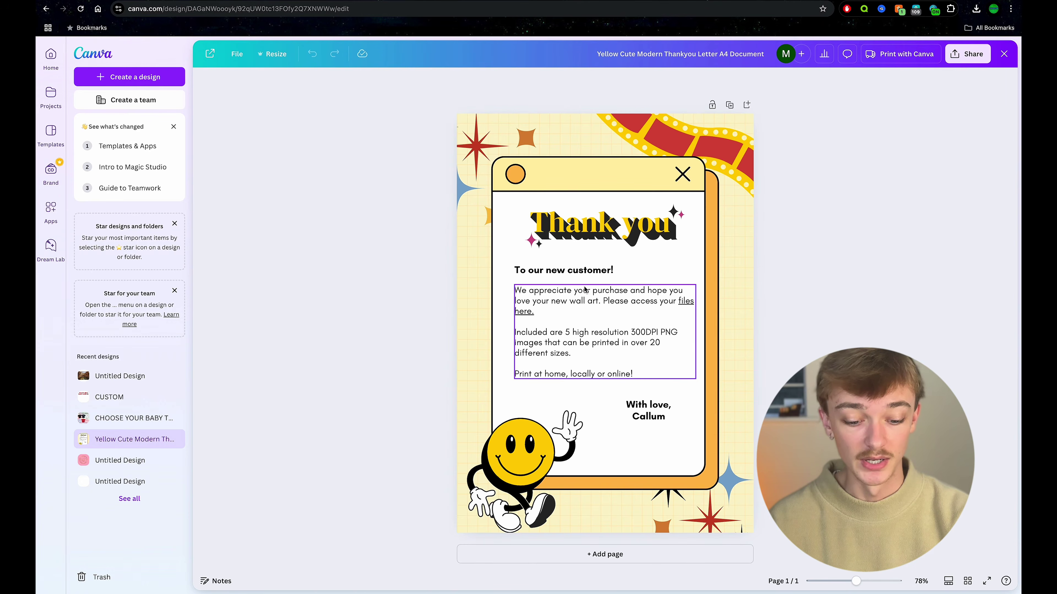
Step: In the Canva thank-you letter, replace the link behind "files here." with the copied OneDrive folder link
left_click(596, 317)
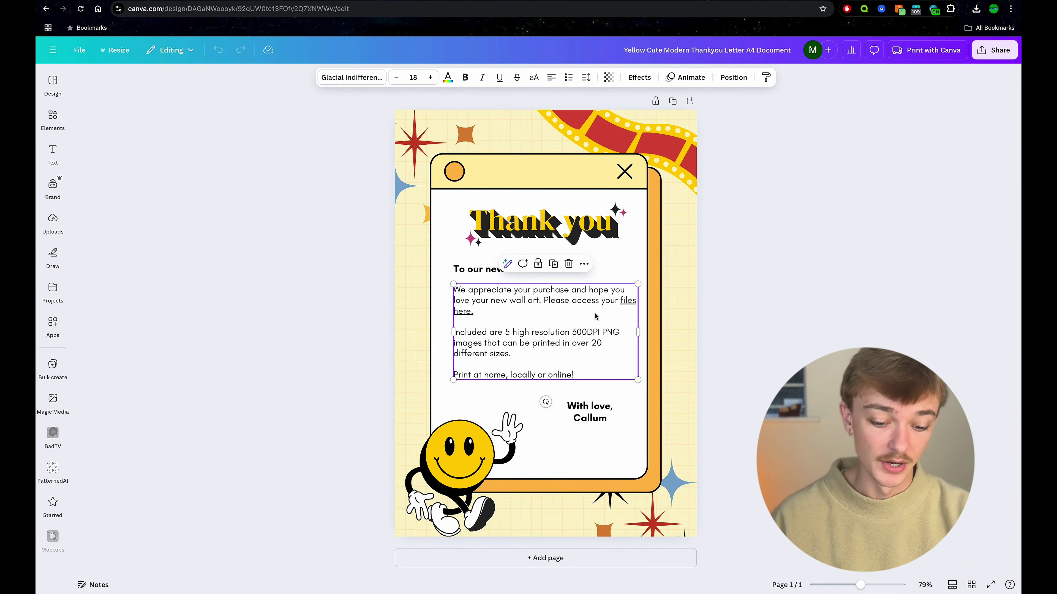
double_click(605, 302)
left_click(625, 300)
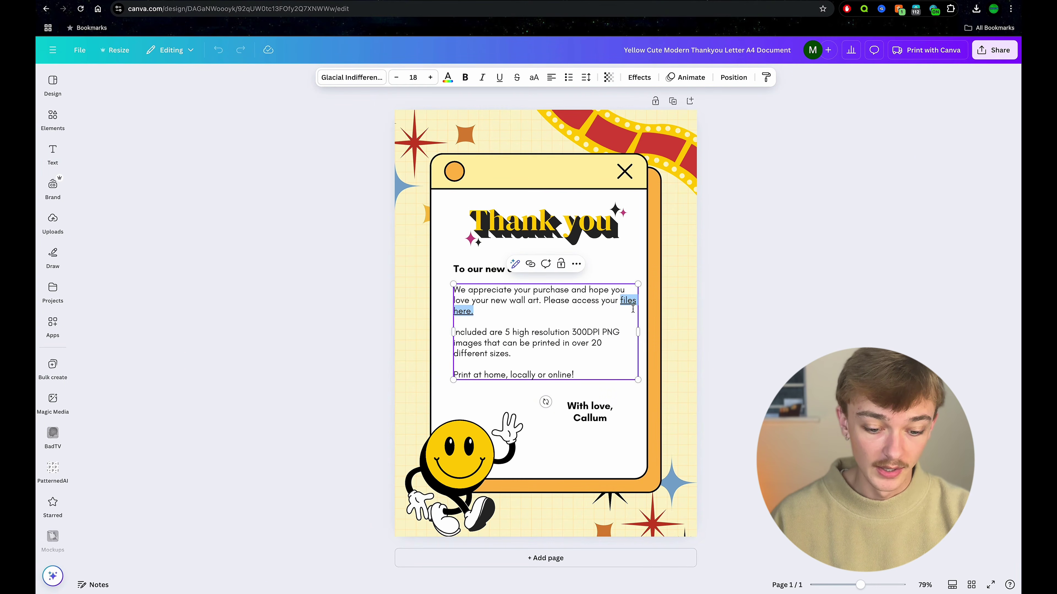
left_click(568, 264)
left_click(558, 342)
double_click(557, 343)
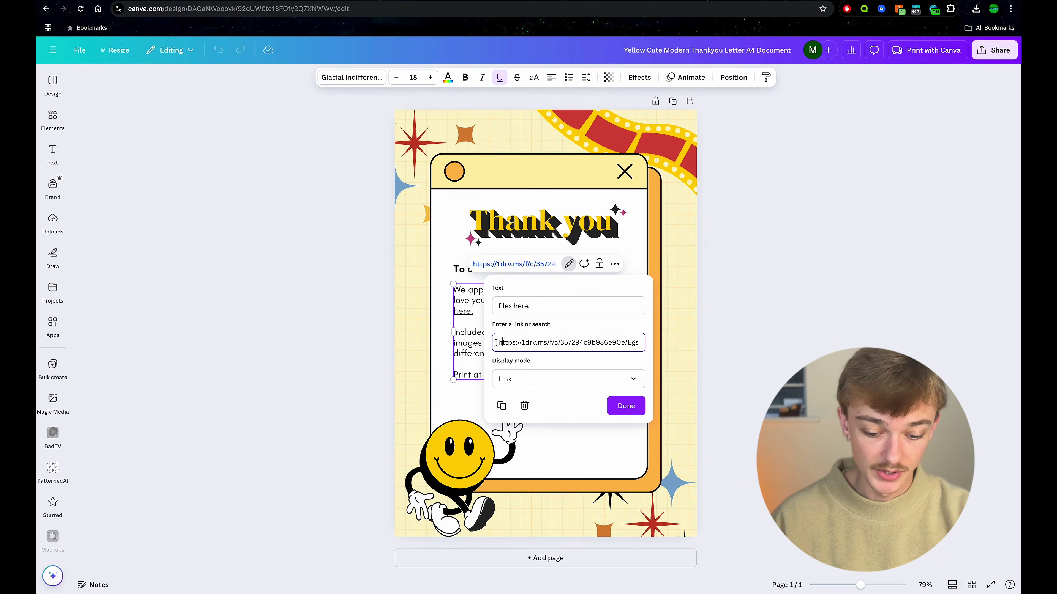
left_click_drag(497, 343, 661, 354)
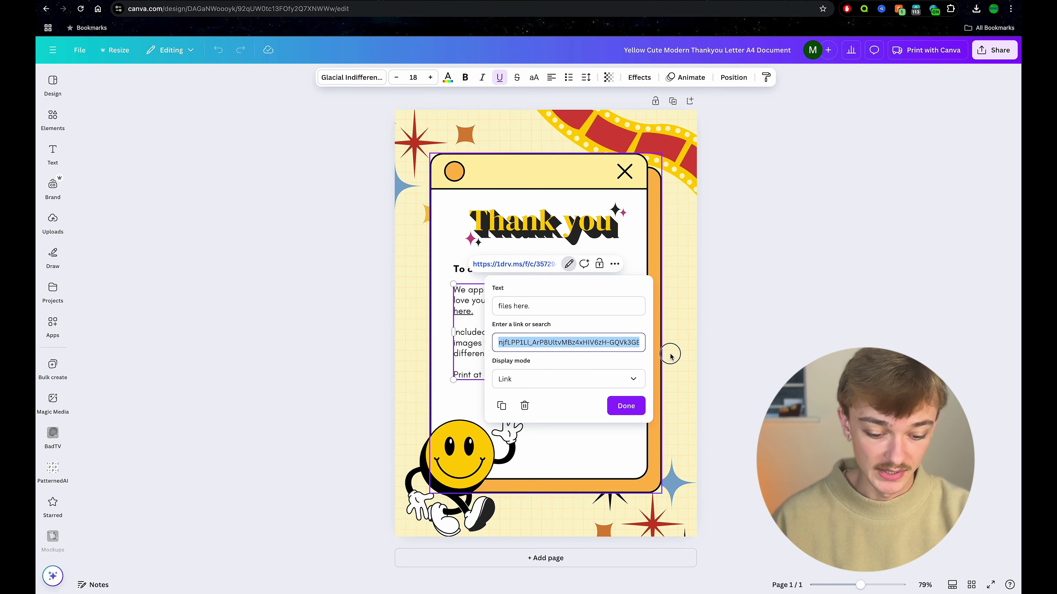
key("BackSpace")
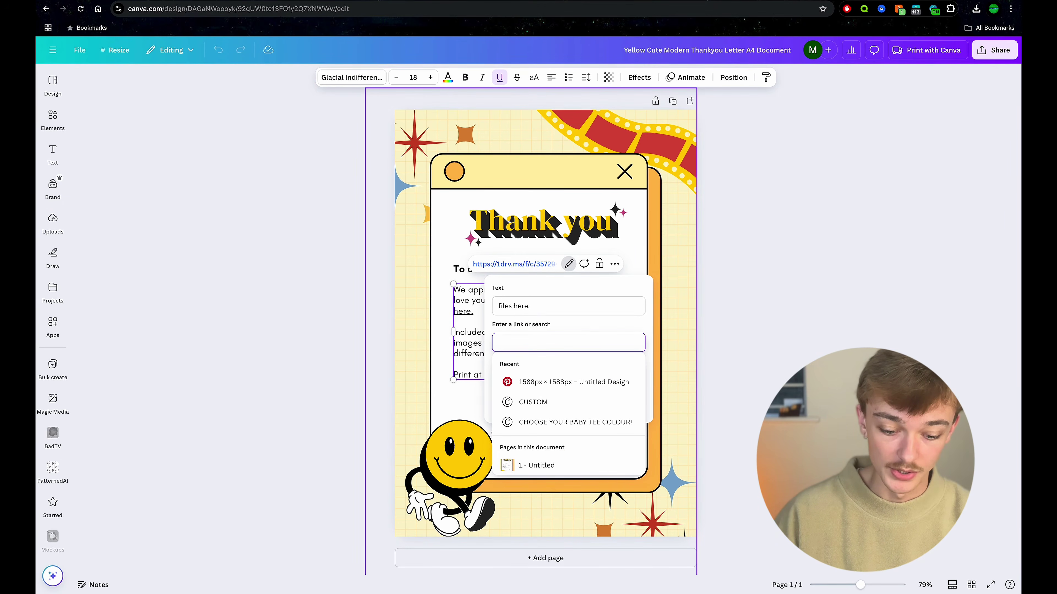
key("super+v")
left_click(628, 406)
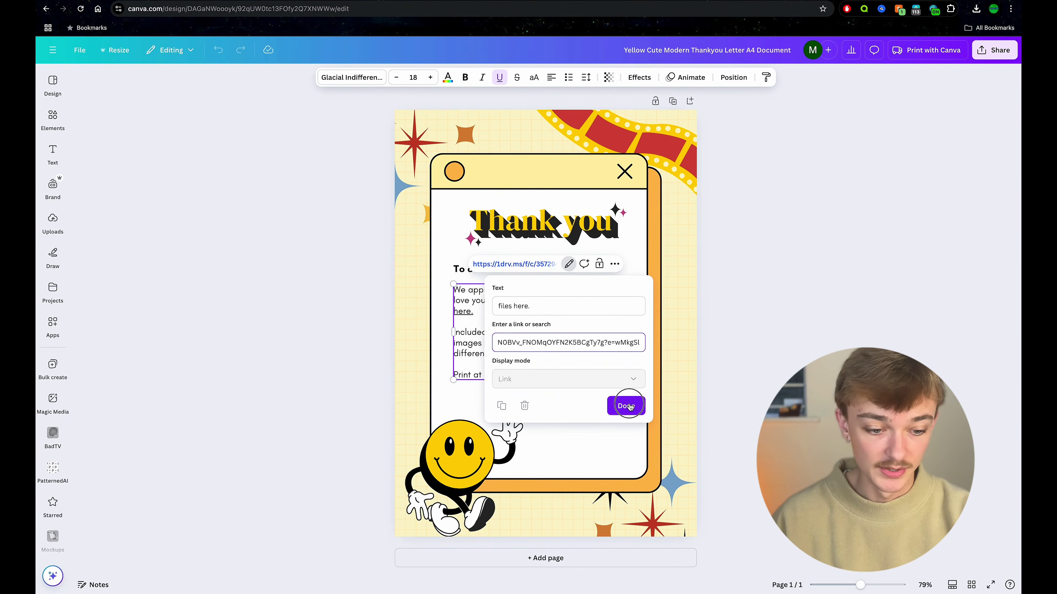
Step: Choose to download the thank-you letter as a PDF Standard file
left_click(994, 50)
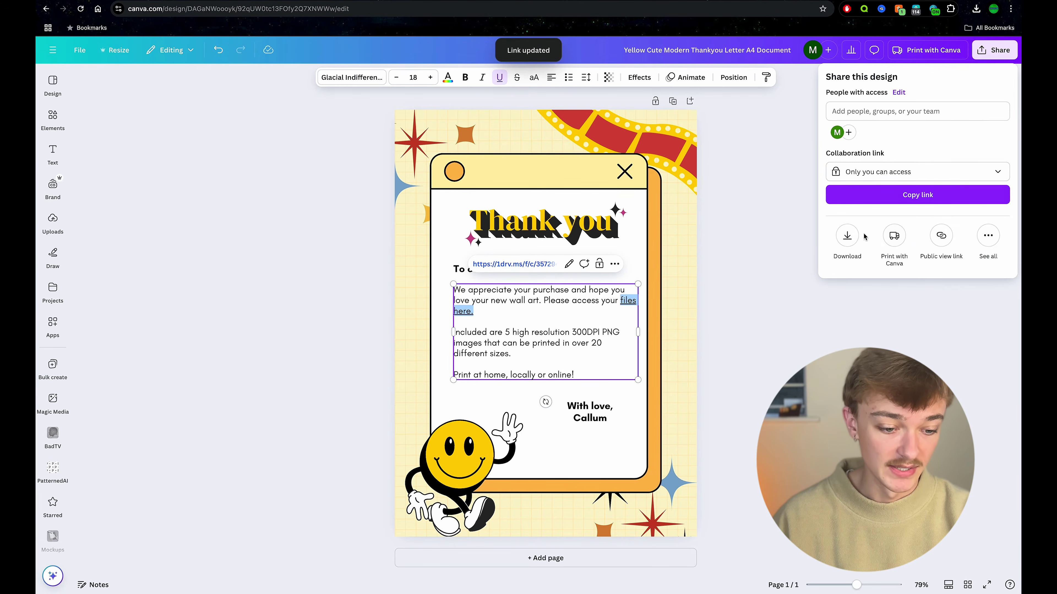
left_click(847, 236)
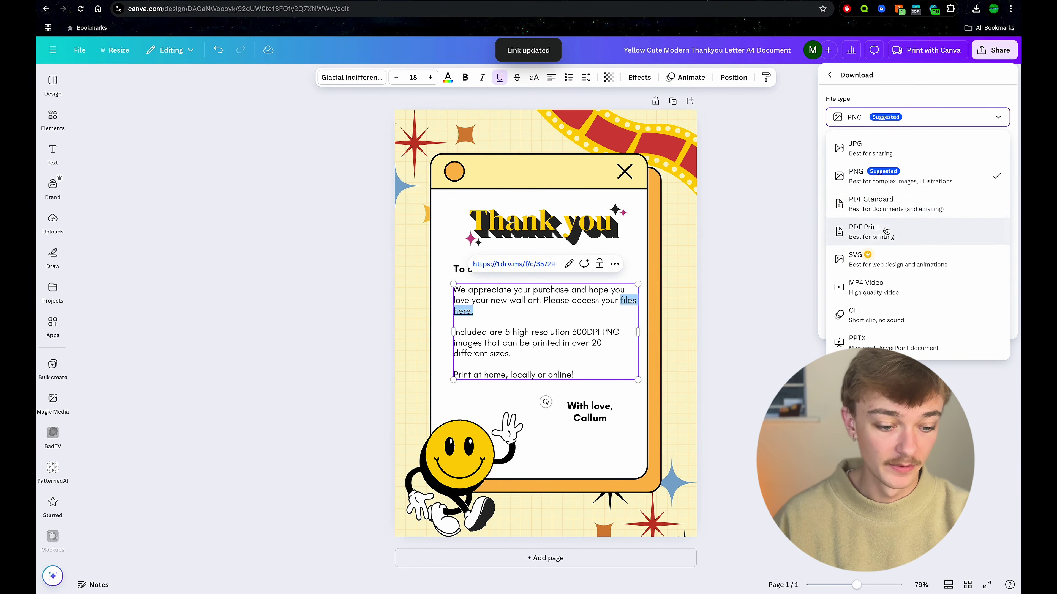
left_click(894, 204)
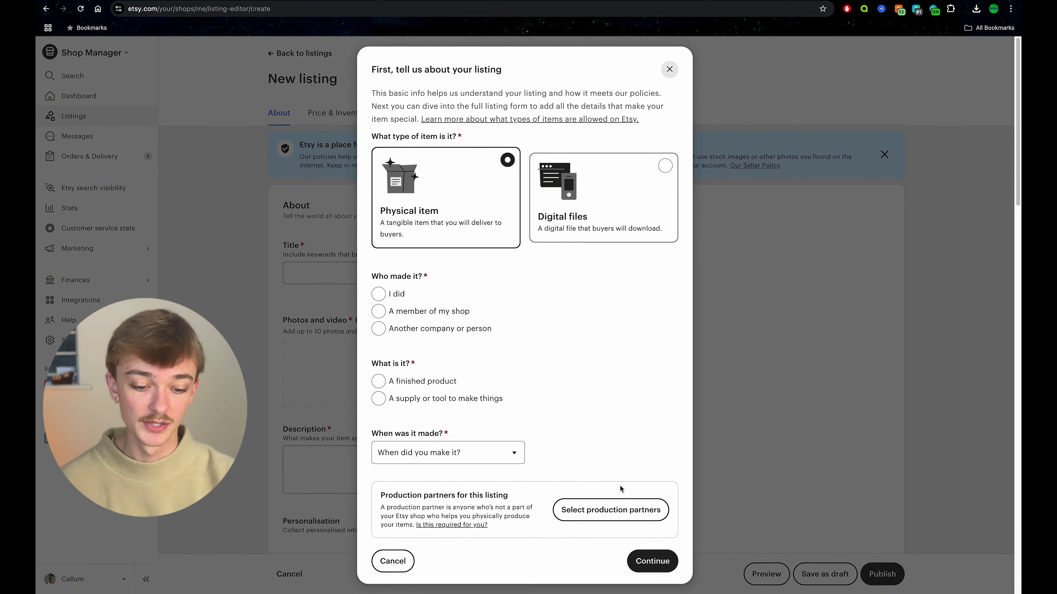
Step: In the new Etsy listing, specify Digital files, I did, A supply or tool to make things, 2020 - 2025 and With an AI generator, and continue
left_click(630, 191)
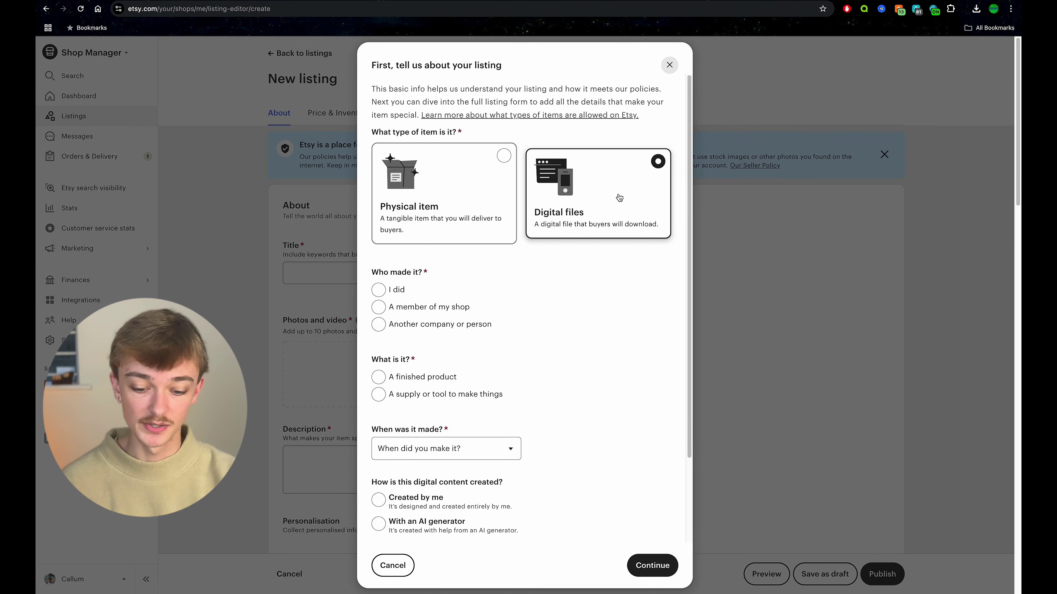
left_click(378, 396)
scroll(445, 423, "down", 2)
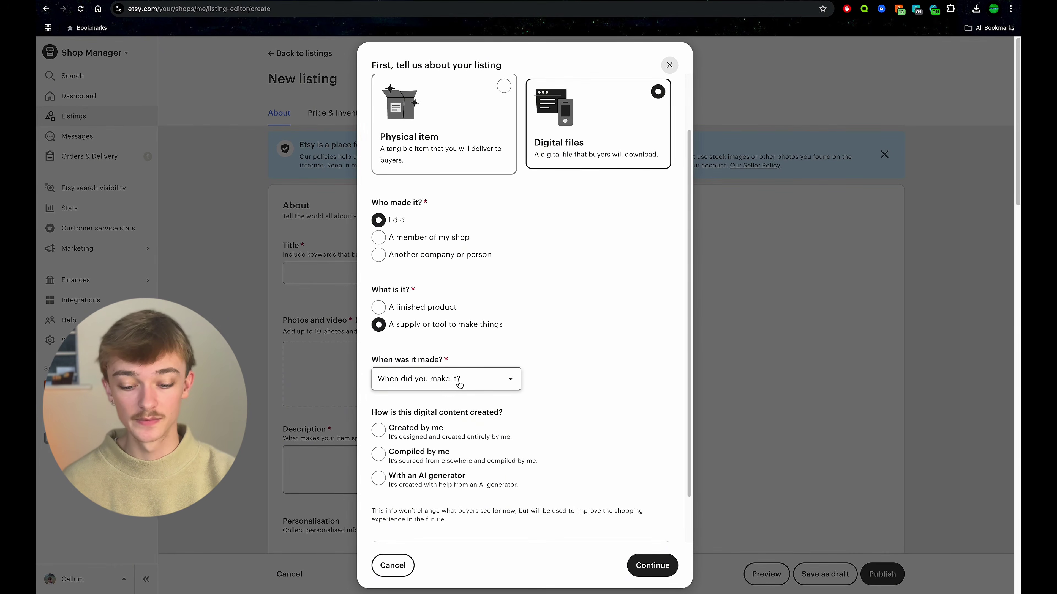
left_click(458, 383)
left_click(450, 428)
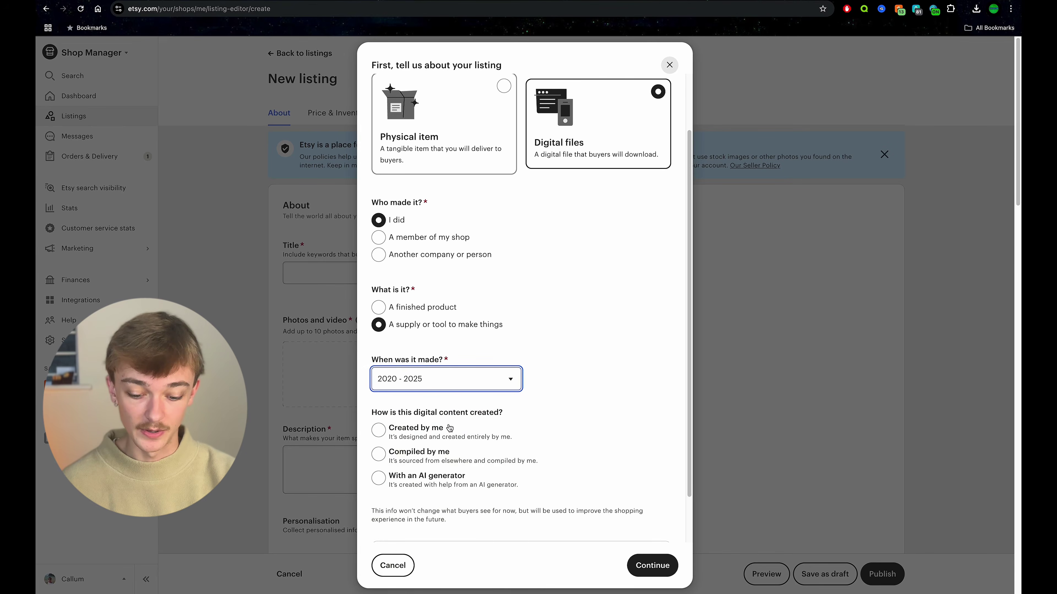
left_click(378, 480)
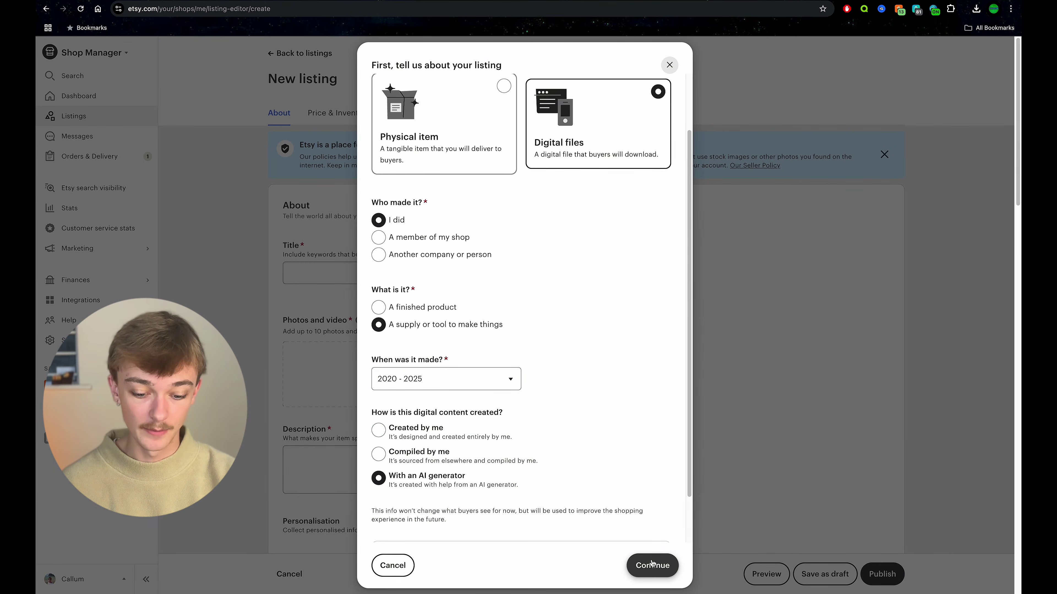
left_click(653, 558)
Step: Upload the seven images big ben mockup 1.png to big ben mockup 7.png as the listing photos
left_click(533, 392)
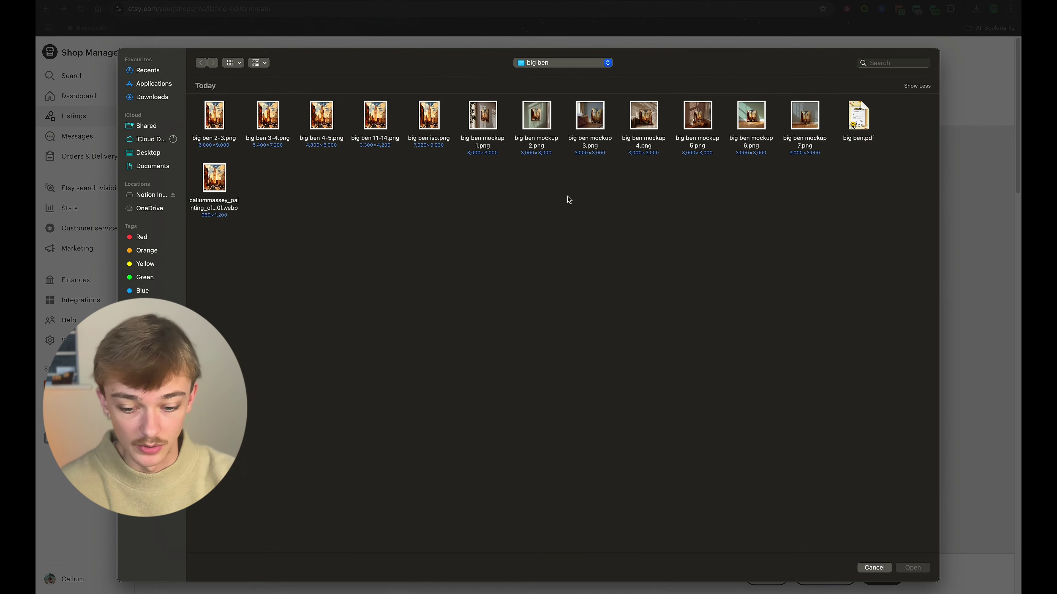
left_click_drag(474, 182, 805, 102)
left_click(911, 569)
Step: Add big ben.pdf from the big ben folder as the listing's digital file
scroll(441, 333, "down", 10)
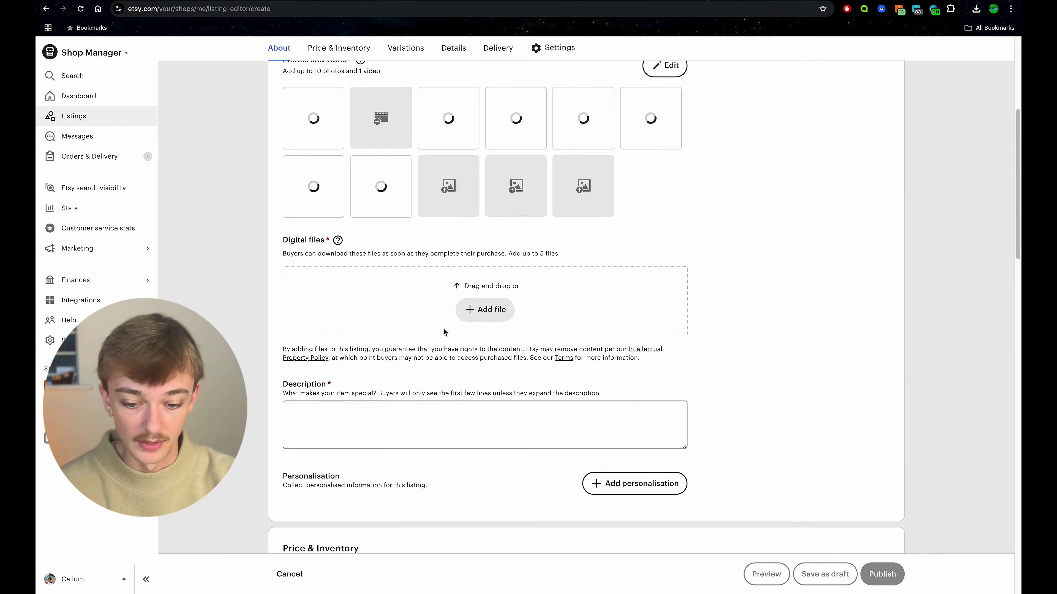
left_click_drag(279, 168, 301, 169)
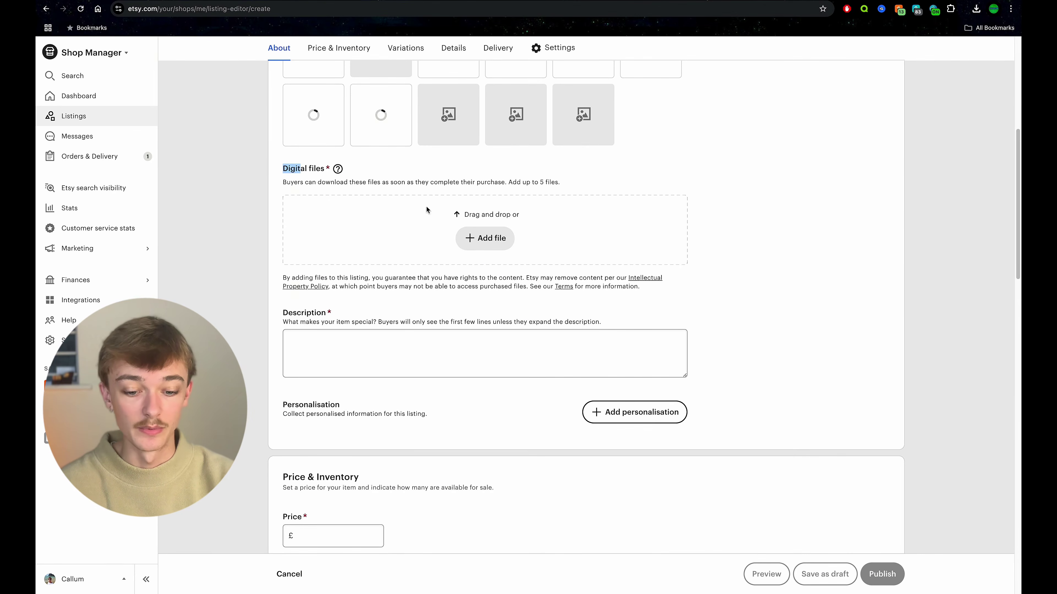
left_click(497, 240)
left_click(860, 122)
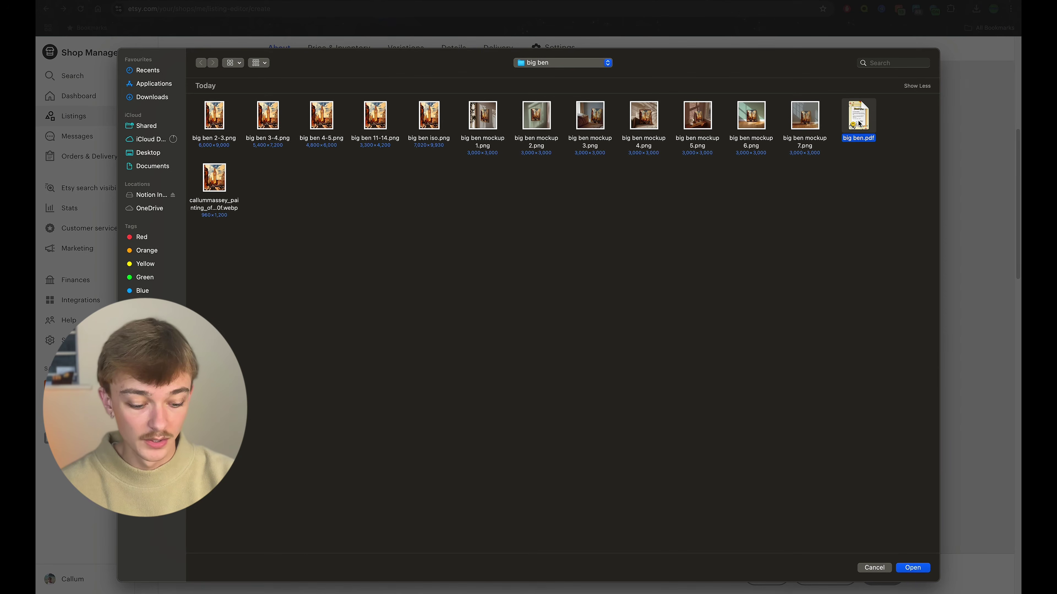
left_click(917, 573)
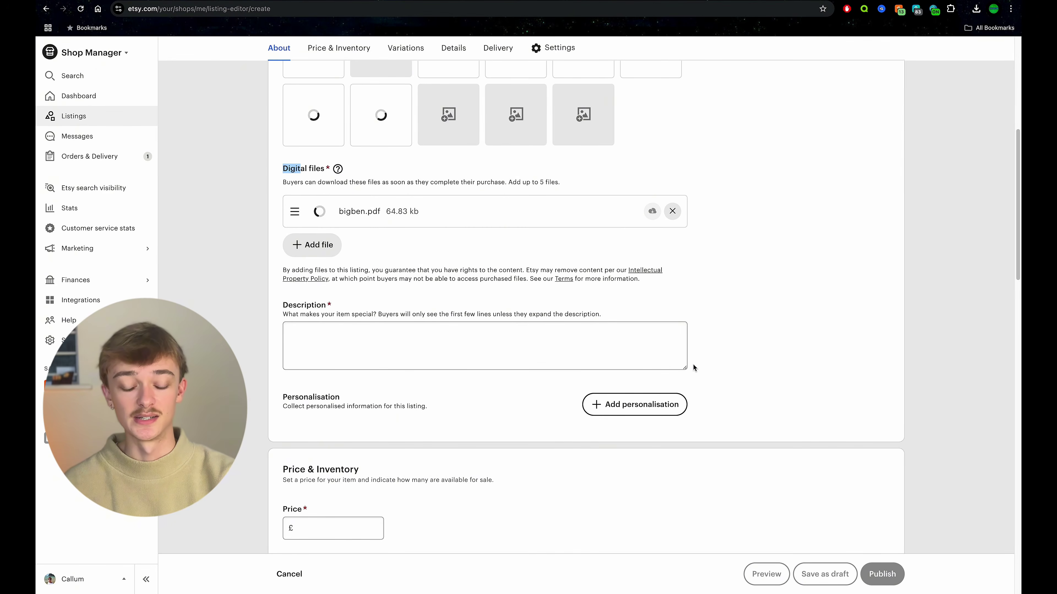
left_click(700, 284)
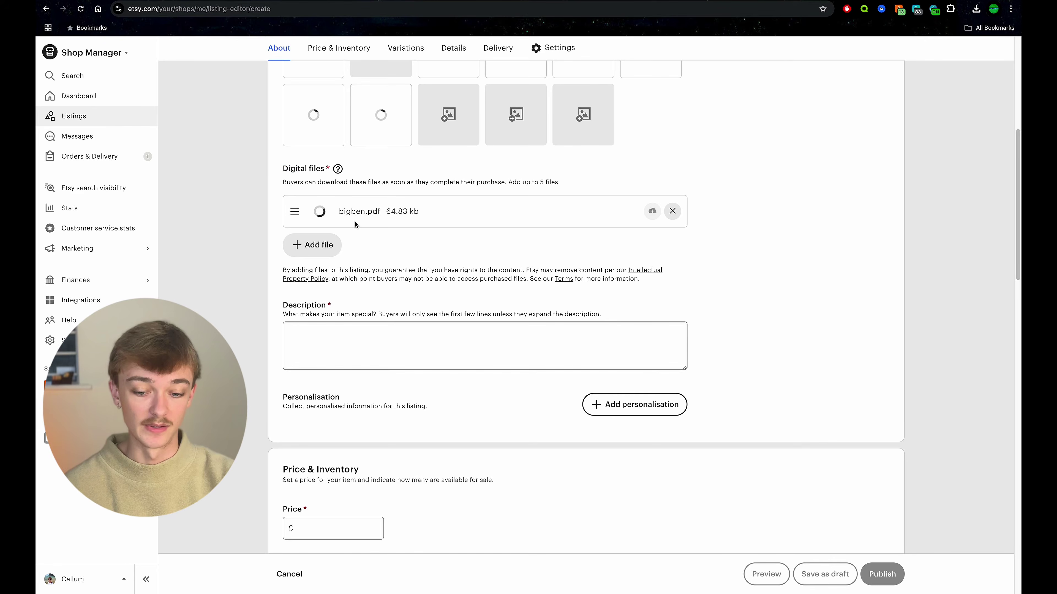
left_click_drag(340, 213, 385, 212)
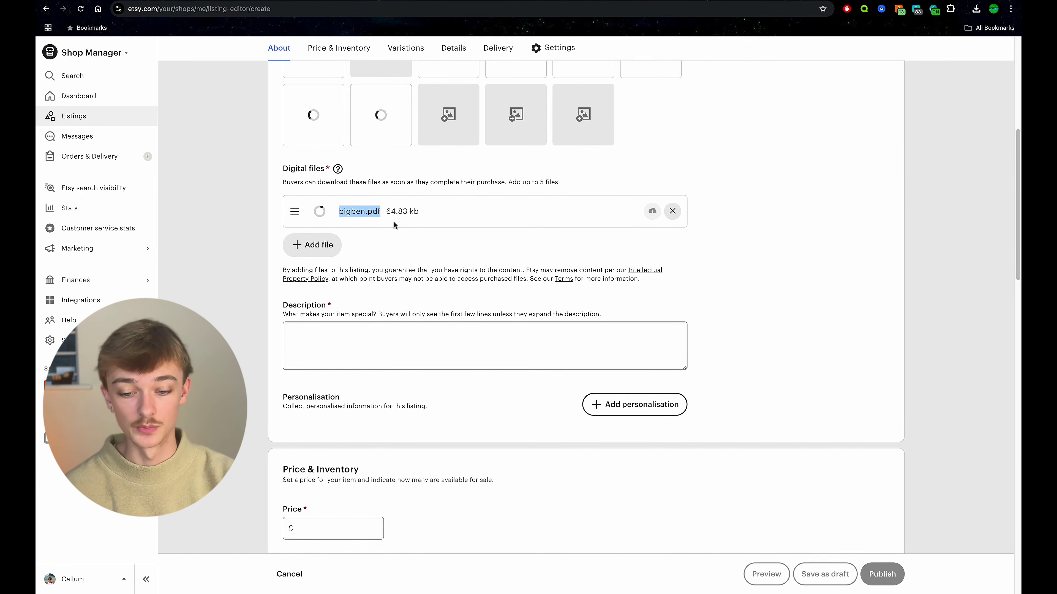
scroll(421, 250, "up", 5)
left_click(455, 303)
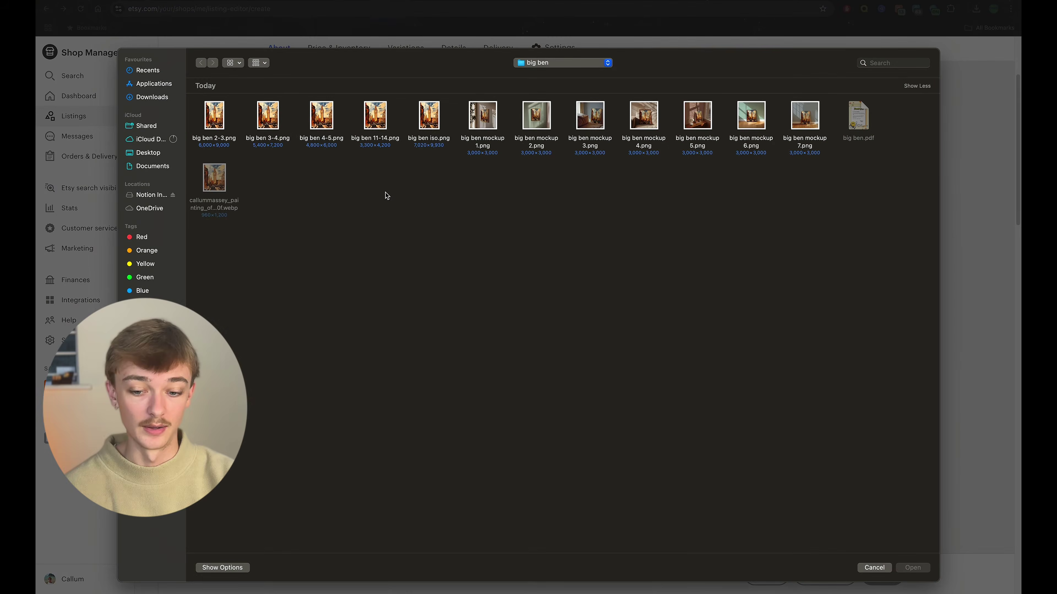
left_click_drag(198, 152, 430, 161)
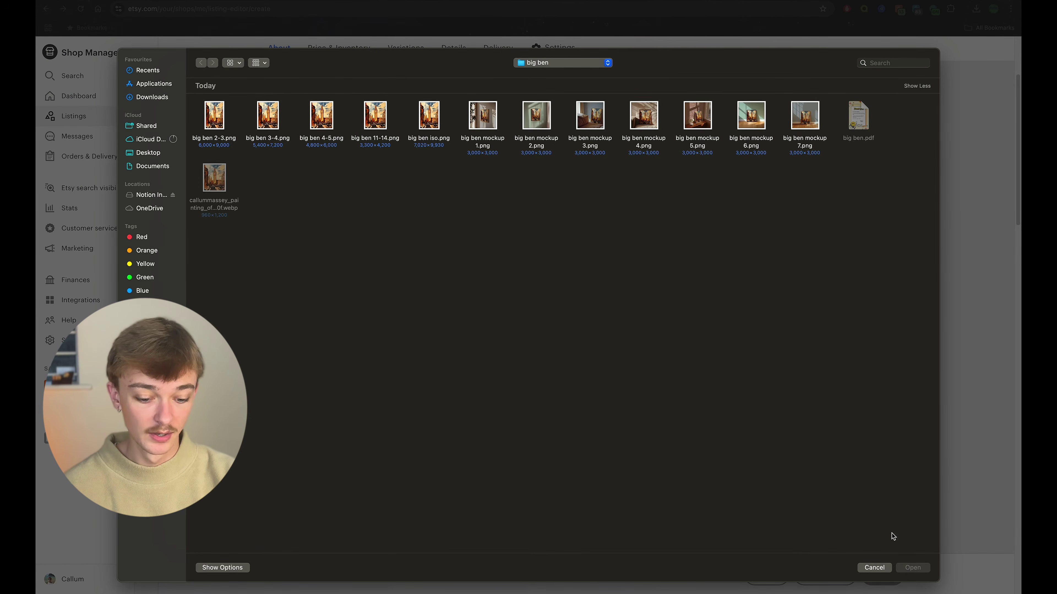
left_click(880, 572)
Step: Set the listing's quantity to 999
scroll(741, 375, "down", 5)
scroll(477, 275, "down", 5)
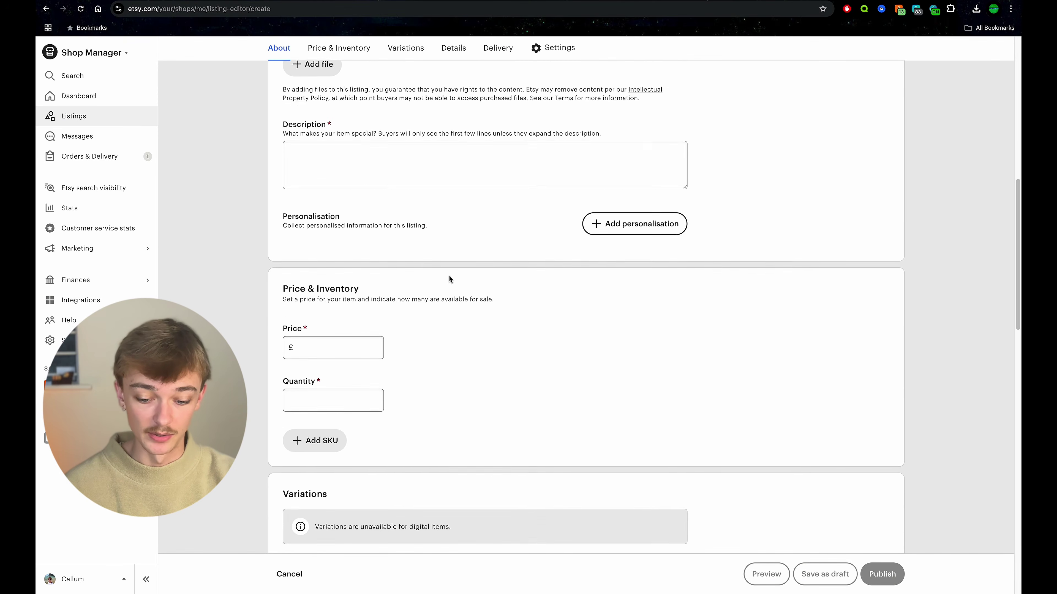
scroll(314, 310, "down", 3)
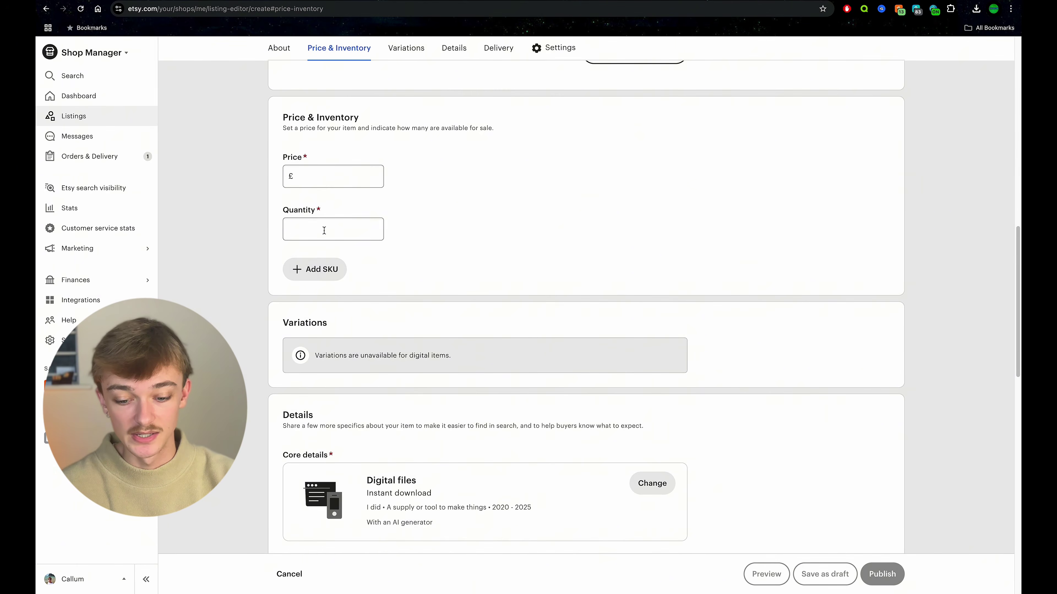
left_click(324, 228)
left_click(335, 256)
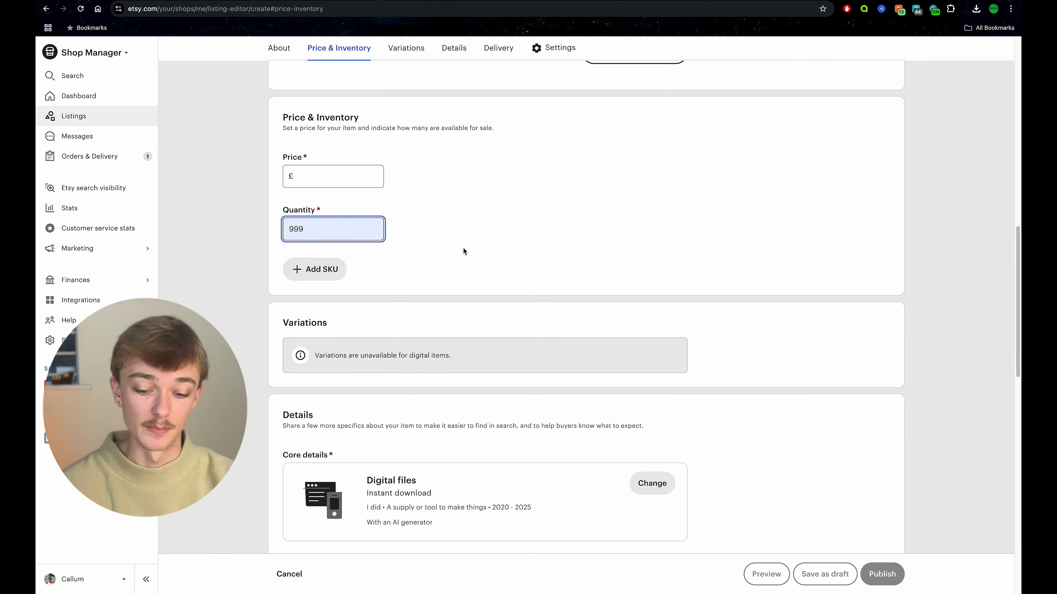
Step: Search the categories for wall art and assign the listing to Digital Prints under Art & Collectibles, Prints
scroll(475, 276, "down", 7)
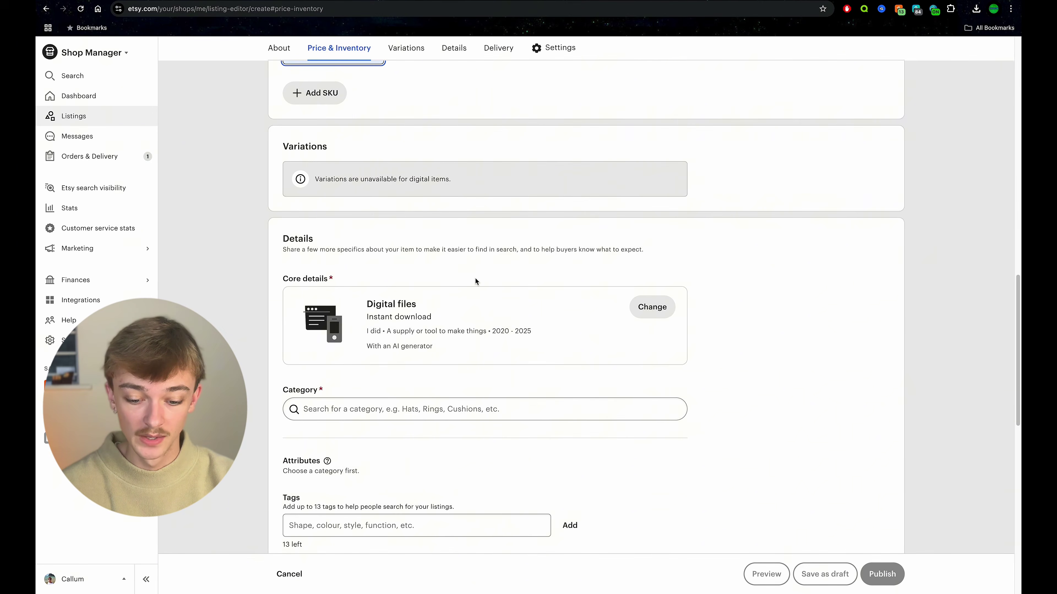
left_click(487, 297)
type("wall art")
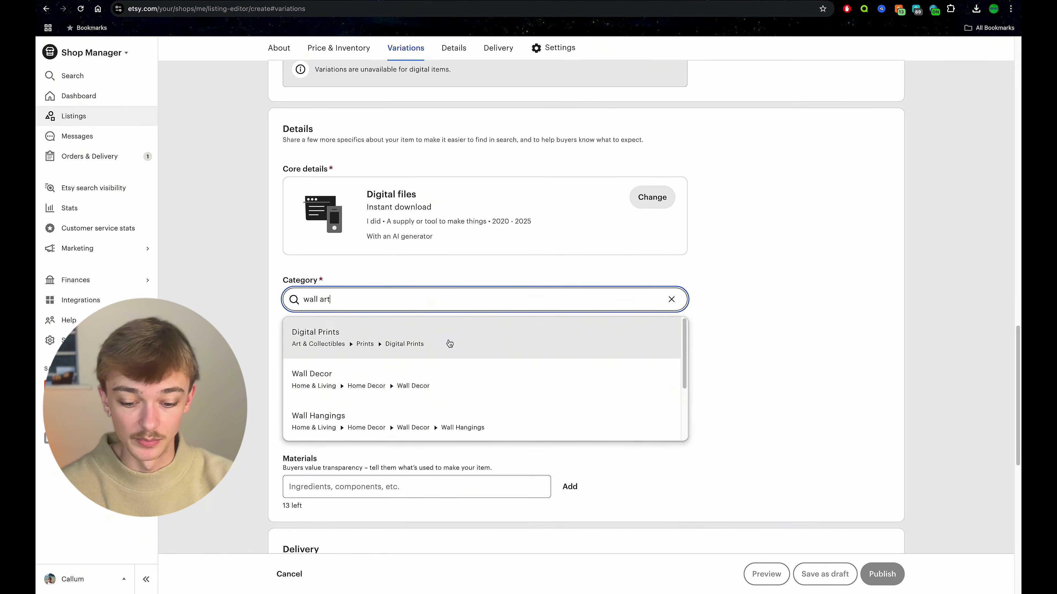
left_click(448, 343)
scroll(562, 326, "down", 4)
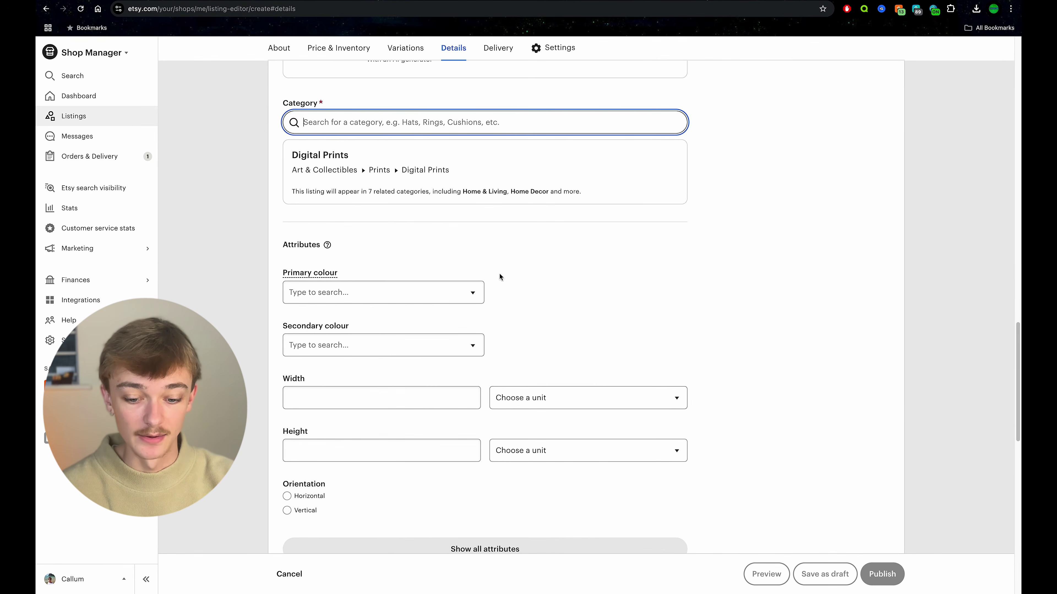
left_click_drag(367, 192, 430, 194)
left_click(581, 250)
Step: Expand the listing's attributes so that all of them are shown, including Framing, Home style, Room and Subject
scroll(578, 272, "down", 4)
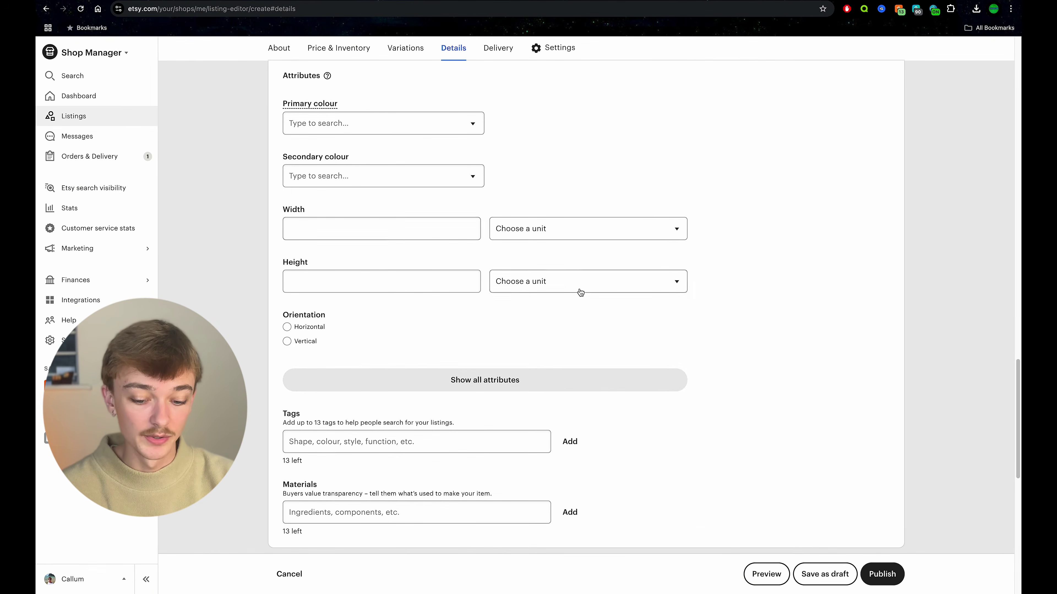
left_click(591, 387)
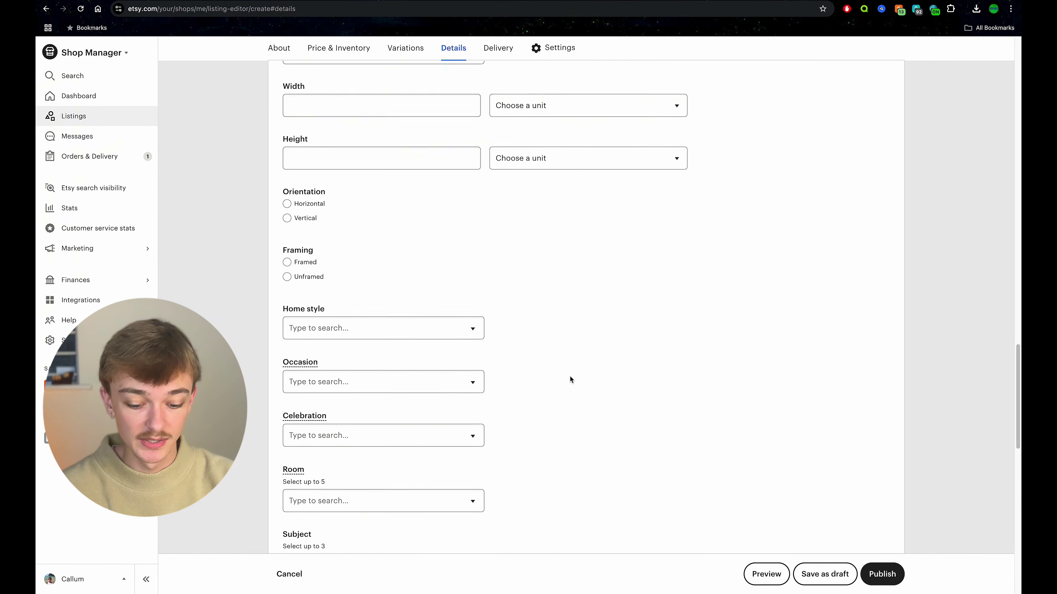
scroll(568, 377, "down", 4)
left_click(590, 525)
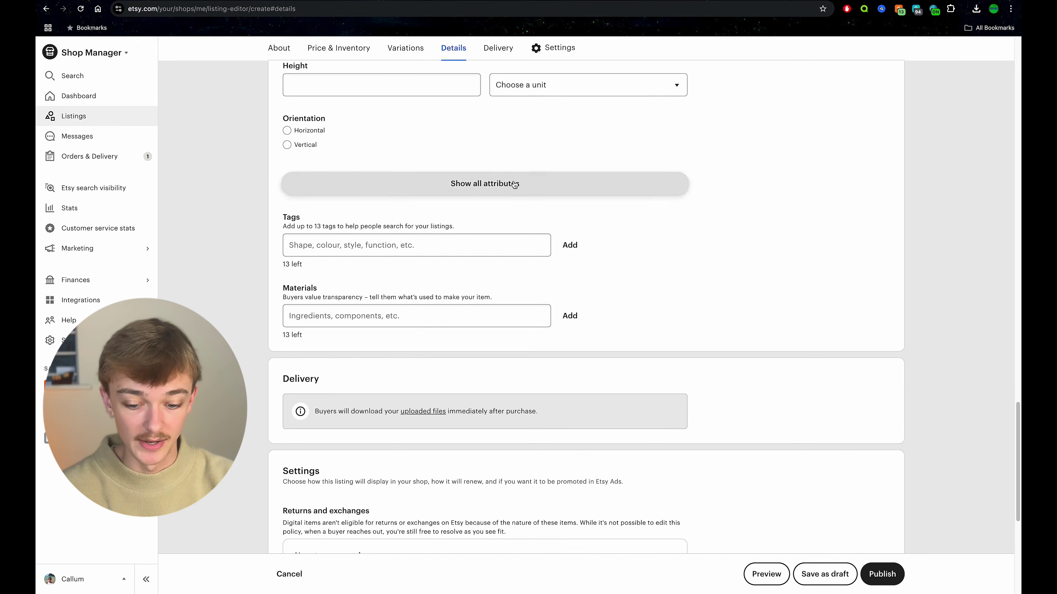
left_click(466, 183)
scroll(466, 208, "down", 4)
scroll(455, 179, "up", 2)
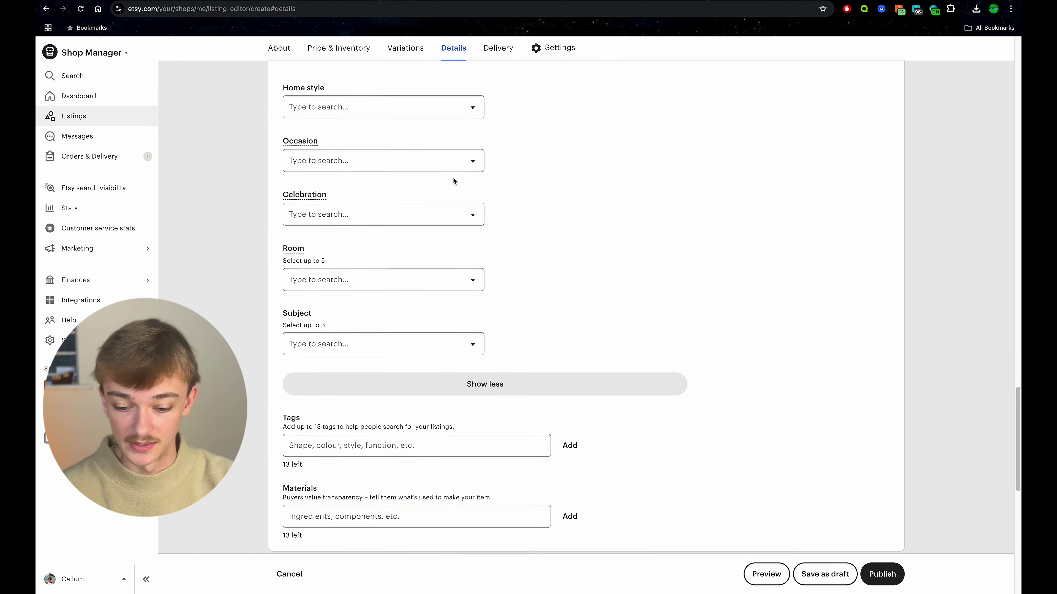
Step: Choose Kitchen & dining, Living room and Bedroom as the listing's Room attributes
left_click(448, 321)
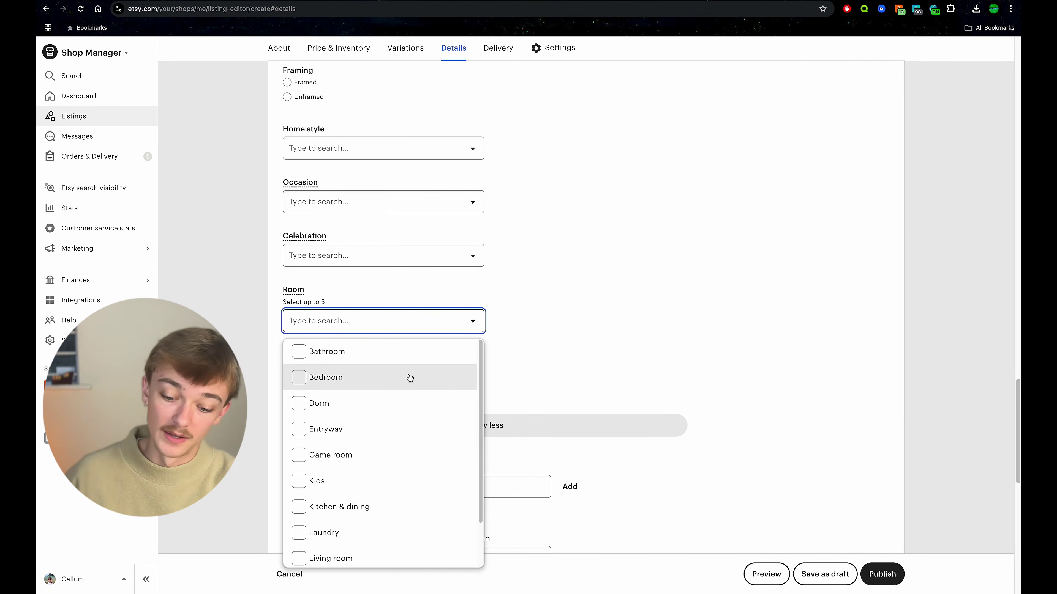
scroll(418, 433, "down", 1)
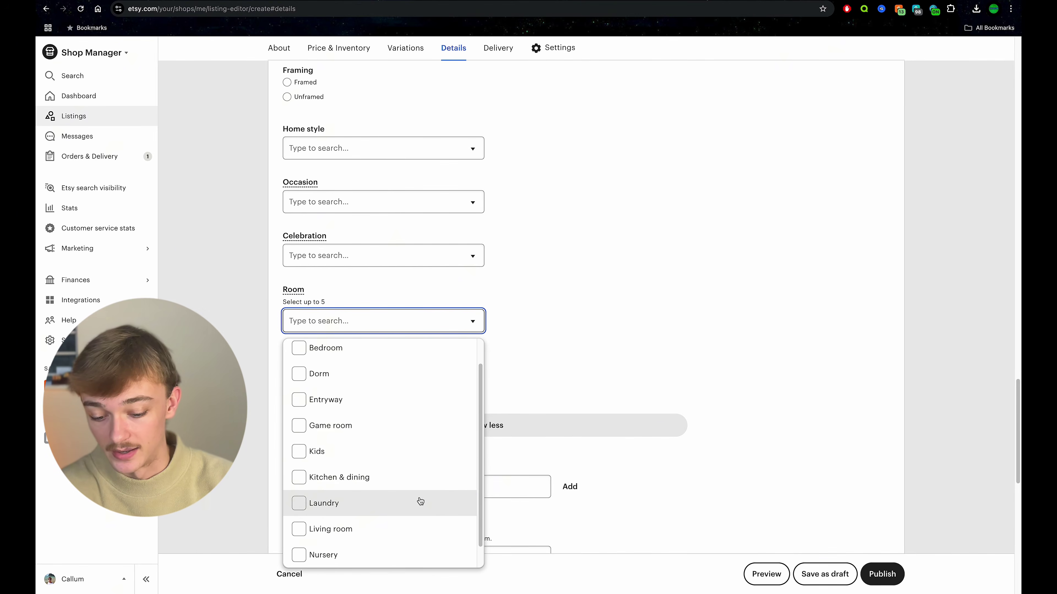
left_click(412, 484)
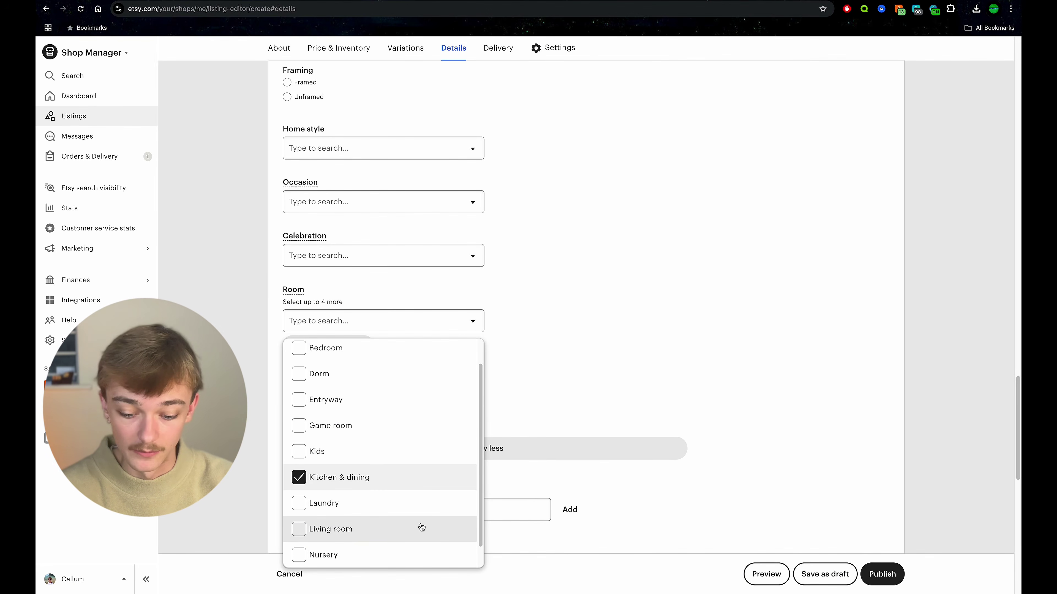
left_click(421, 527)
scroll(432, 489, "up", 3)
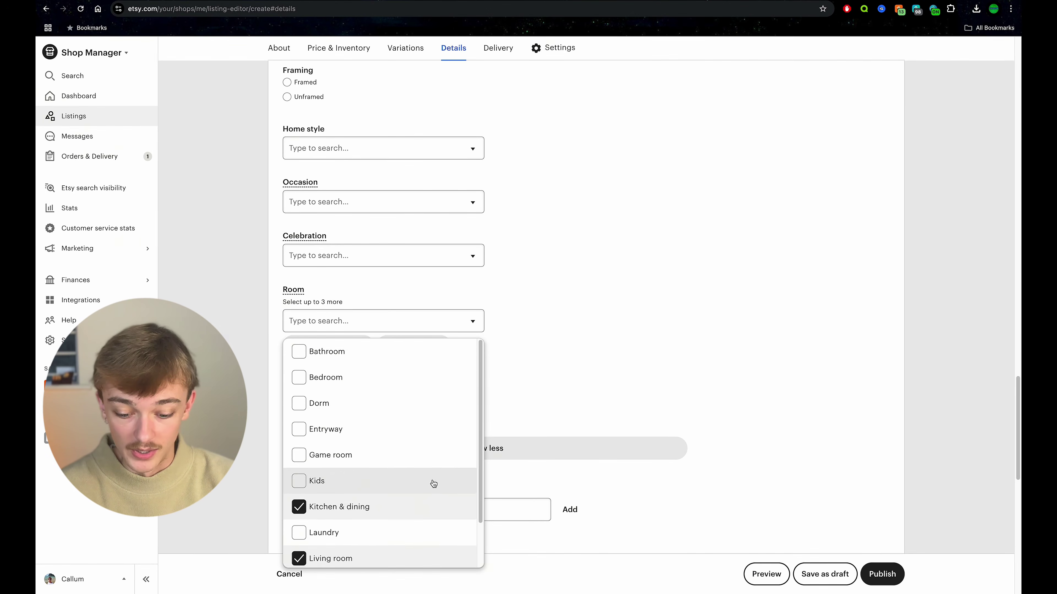
scroll(430, 477, "down", 1)
left_click(415, 455)
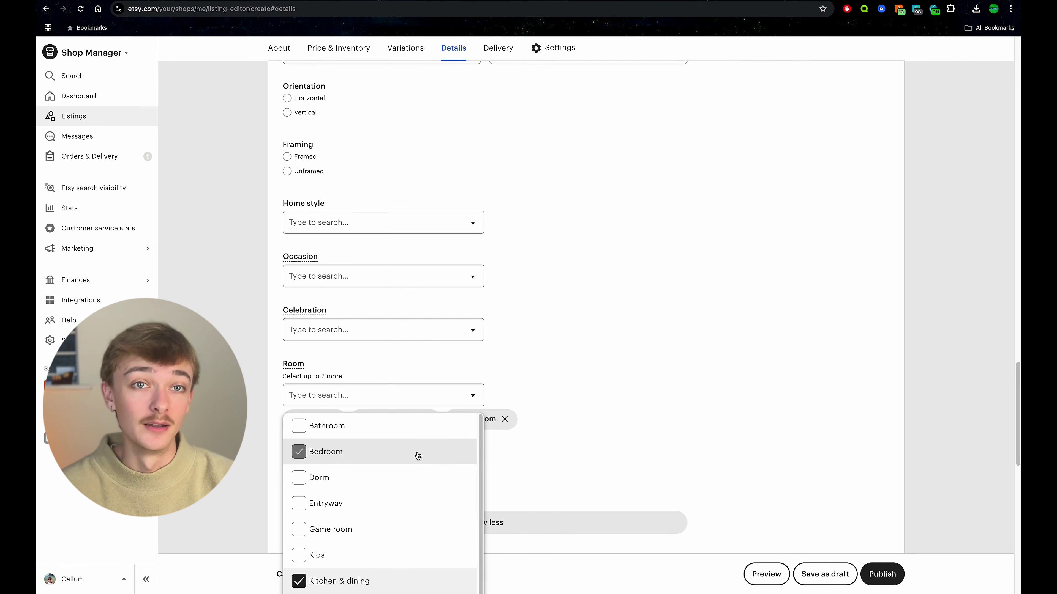
left_click(560, 399)
Step: Choose Geography & locale and Landscape & scenery as the listing's Subject attributes
scroll(564, 394, "down", 7)
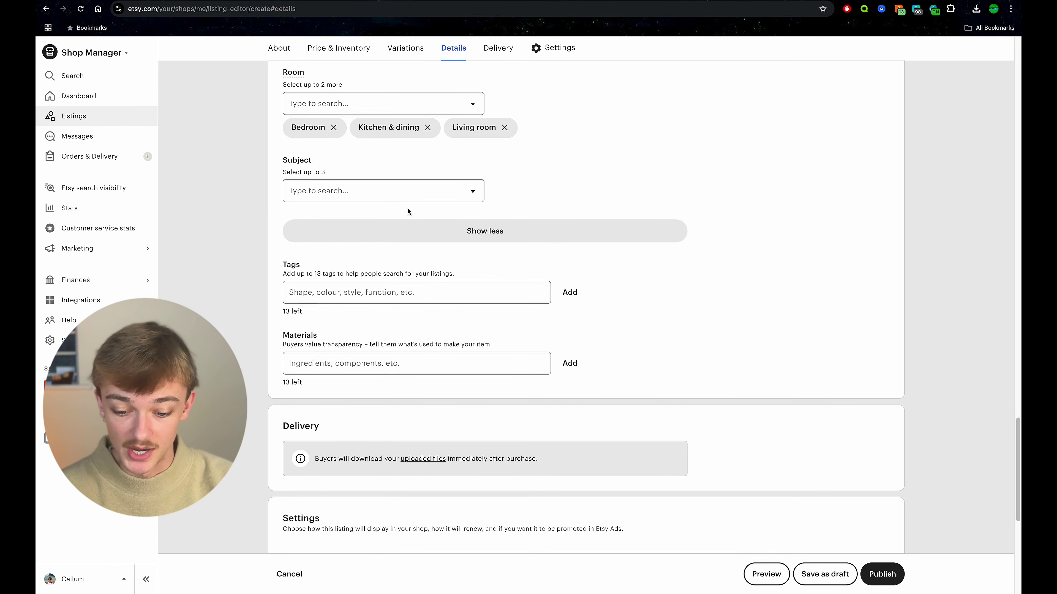
left_click(406, 197)
scroll(428, 311, "down", 3)
scroll(422, 313, "down", 3)
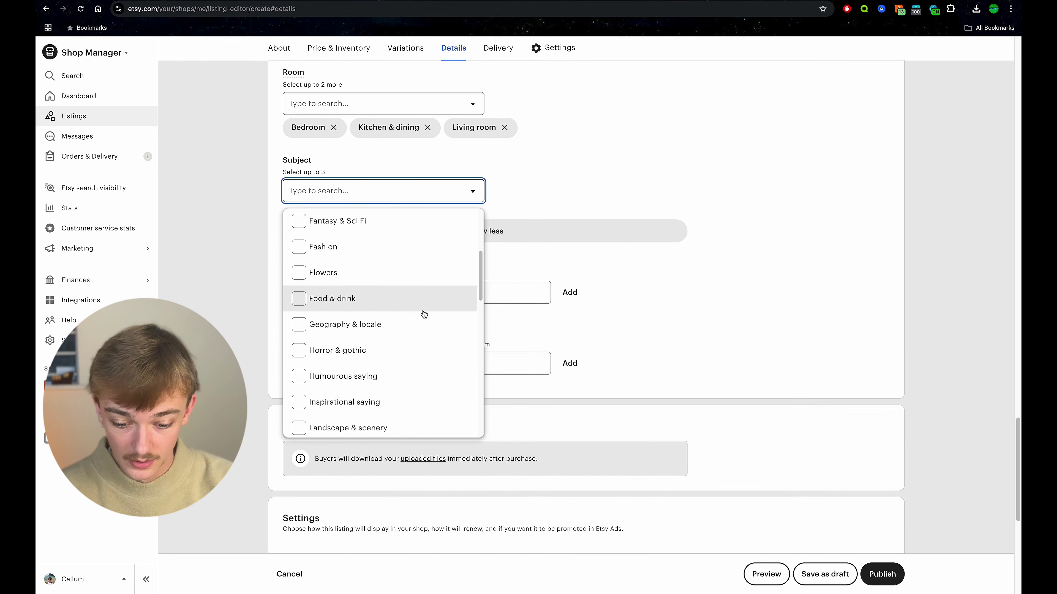
left_click(425, 328)
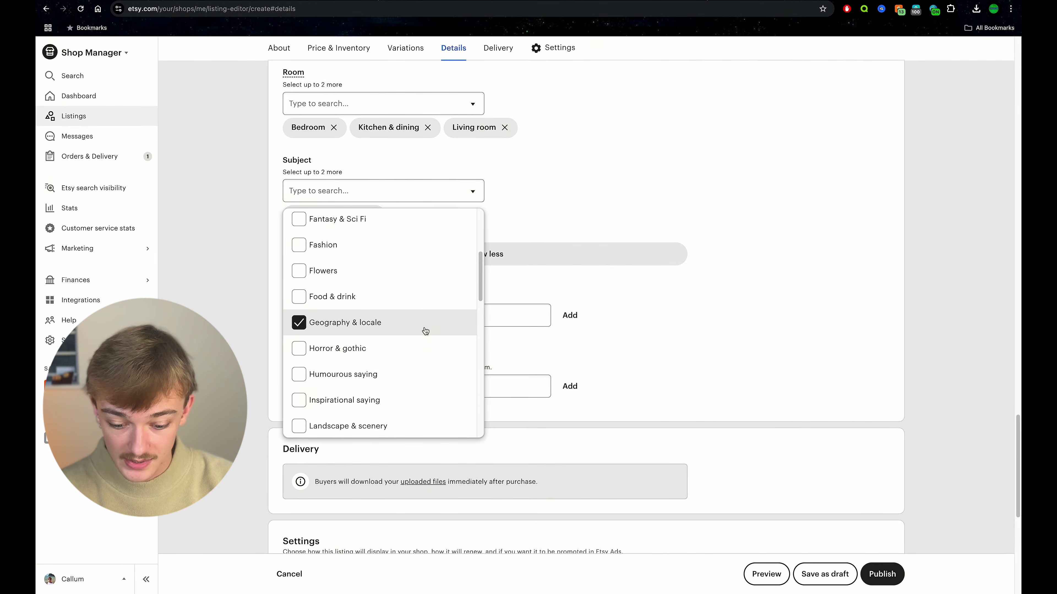
scroll(427, 333, "down", 3)
left_click(428, 338)
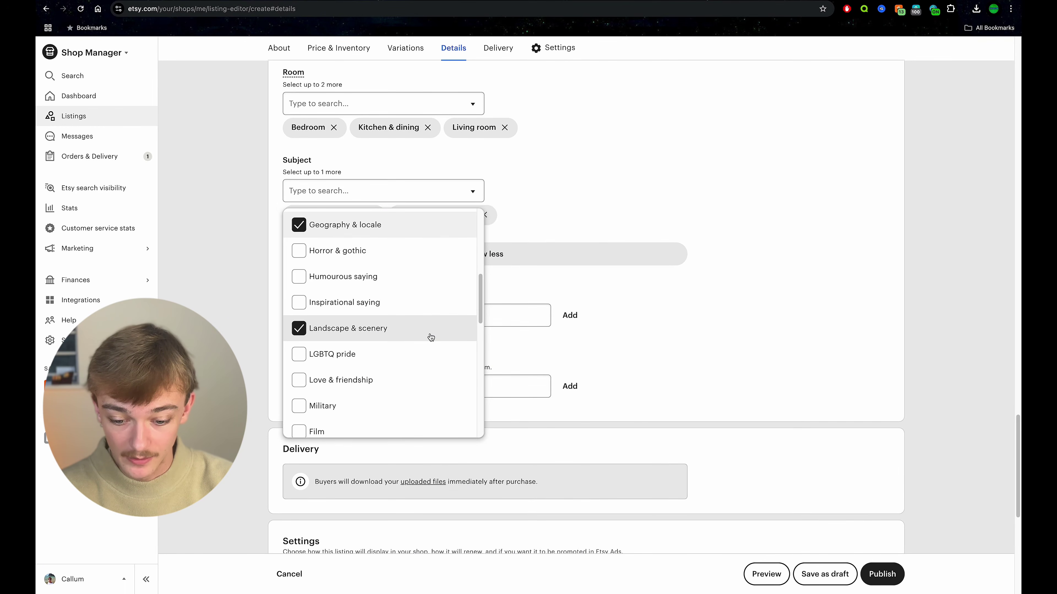
left_click(674, 311)
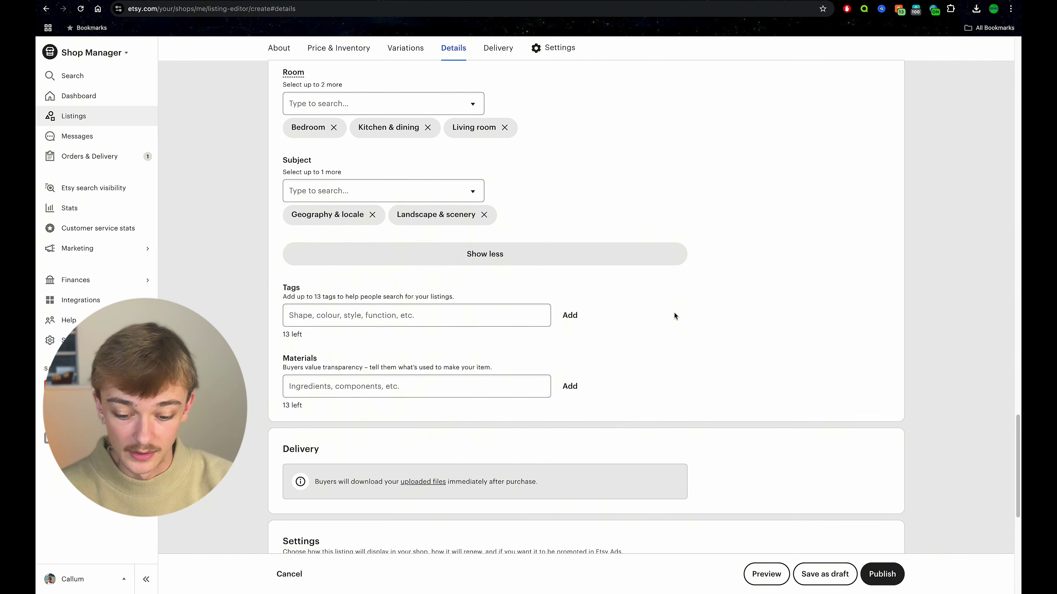
scroll(675, 312, "down", 8)
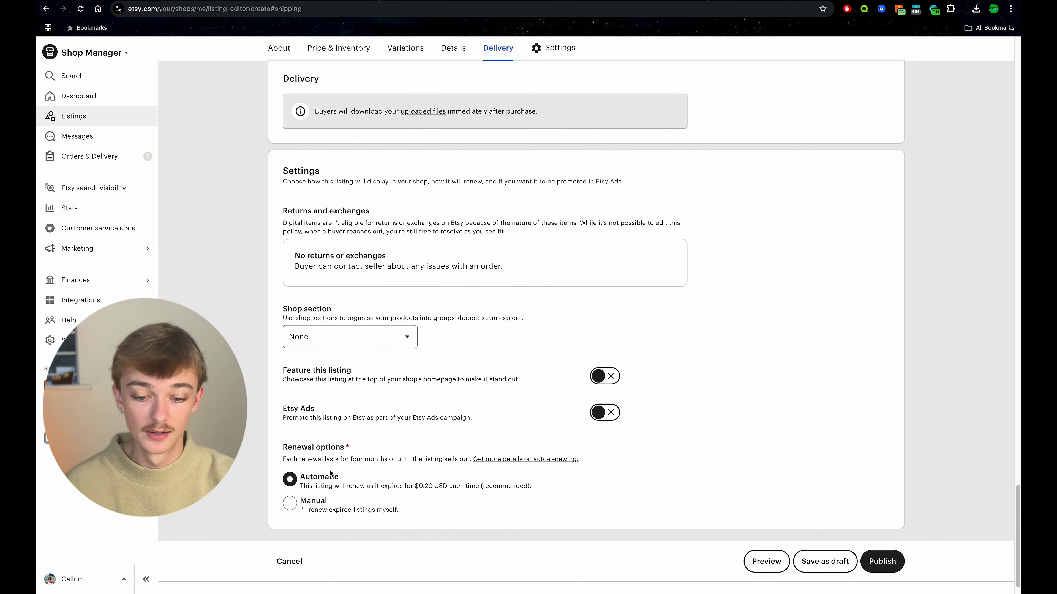
scroll(426, 479, "up", 15)
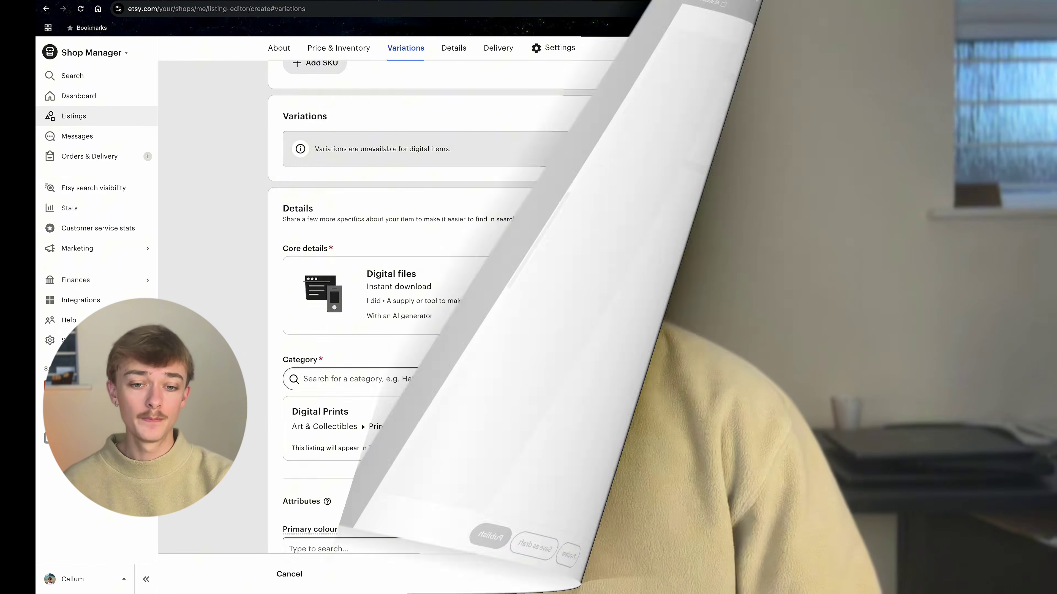